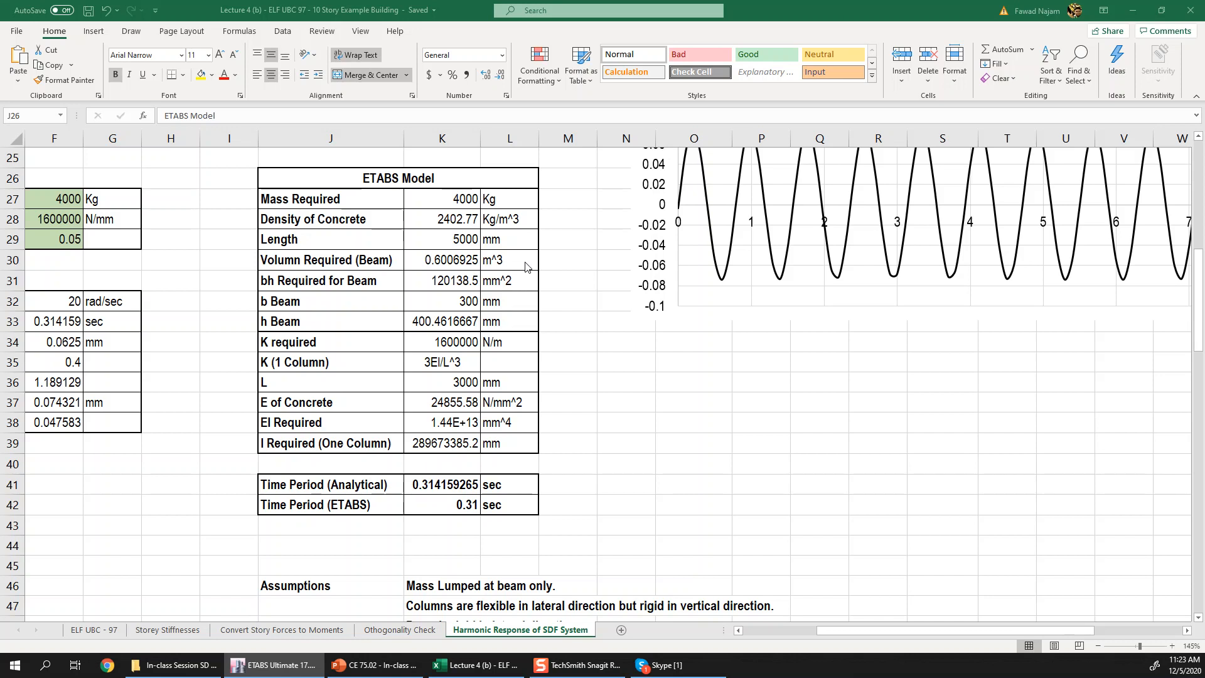
- Highlight the Mass Required row and the K required row in the ETABS Model table
click(351, 199)
drag(351, 199, 499, 199)
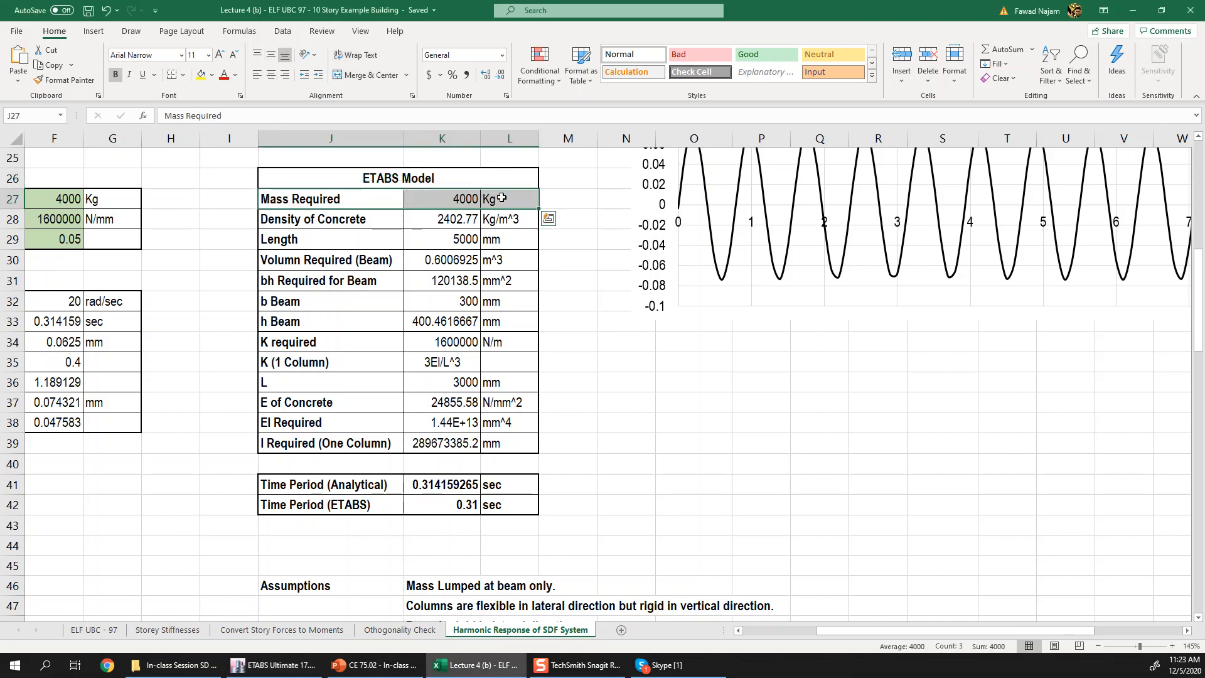
drag(504, 339, 342, 344)
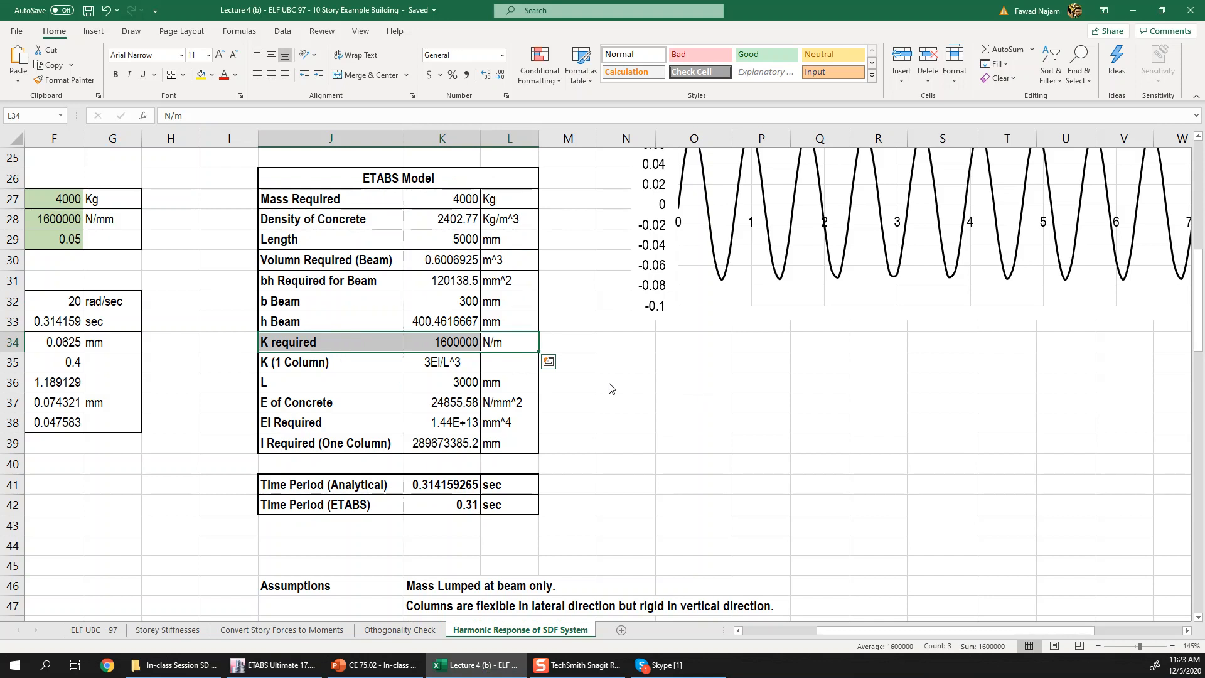
- Sketch a single-bay portal frame on a hatched ground line below the chart with the red ink pen
click(139, 31)
click(109, 61)
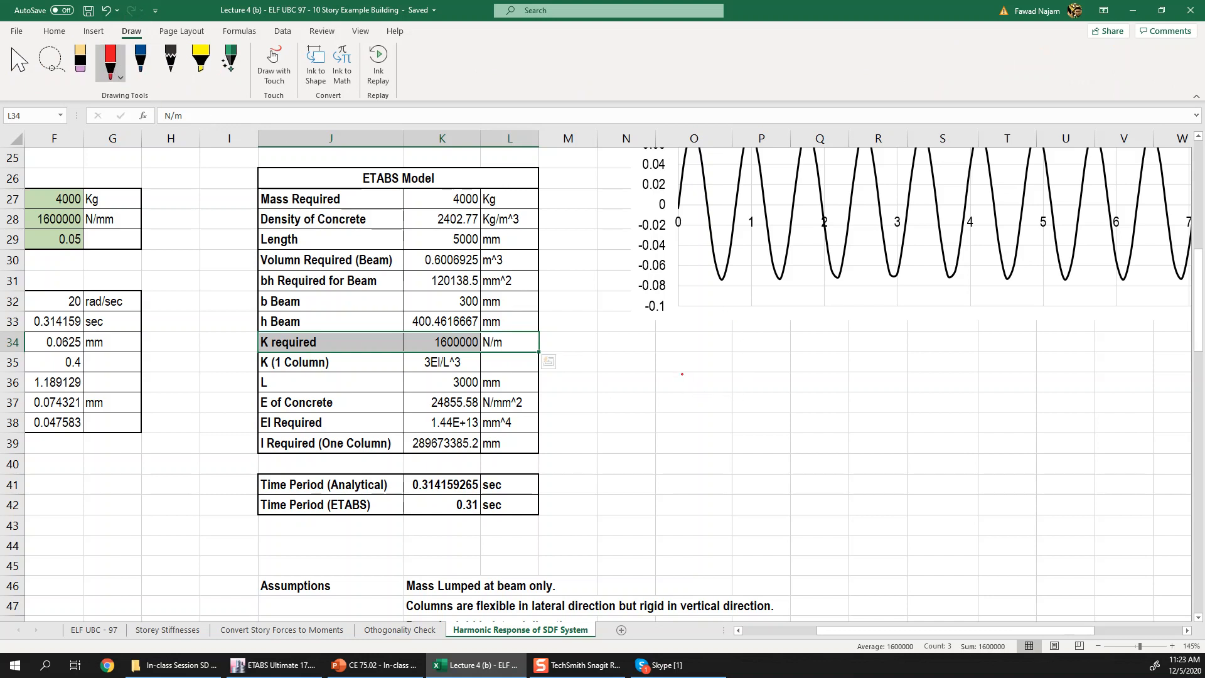
drag(684, 375, 690, 433)
mouse_move(683, 363)
mouse_down()
mouse_move(777, 353)
mouse_move(780, 430)
mouse_up()
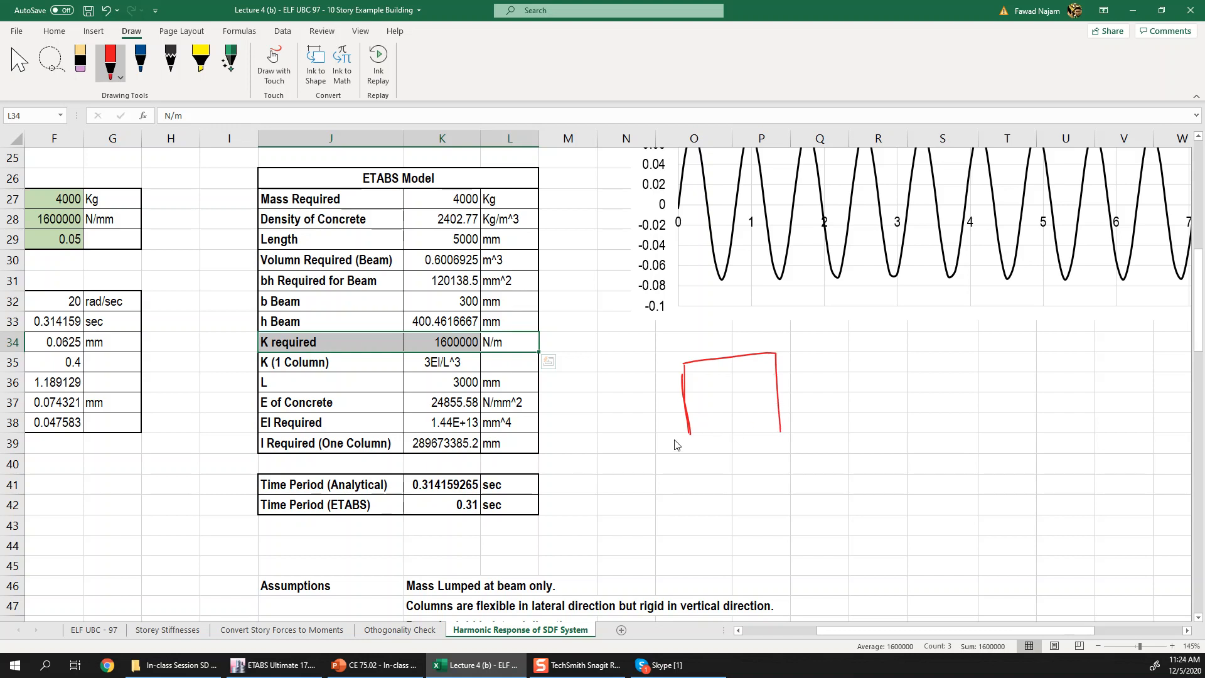
mouse_move(671, 439)
mouse_down()
mouse_move(802, 419)
mouse_move(684, 451)
mouse_move(726, 439)
mouse_up()
mouse_move(756, 425)
mouse_down()
mouse_move(746, 437)
mouse_move(768, 436)
mouse_up()
drag(792, 421, 786, 435)
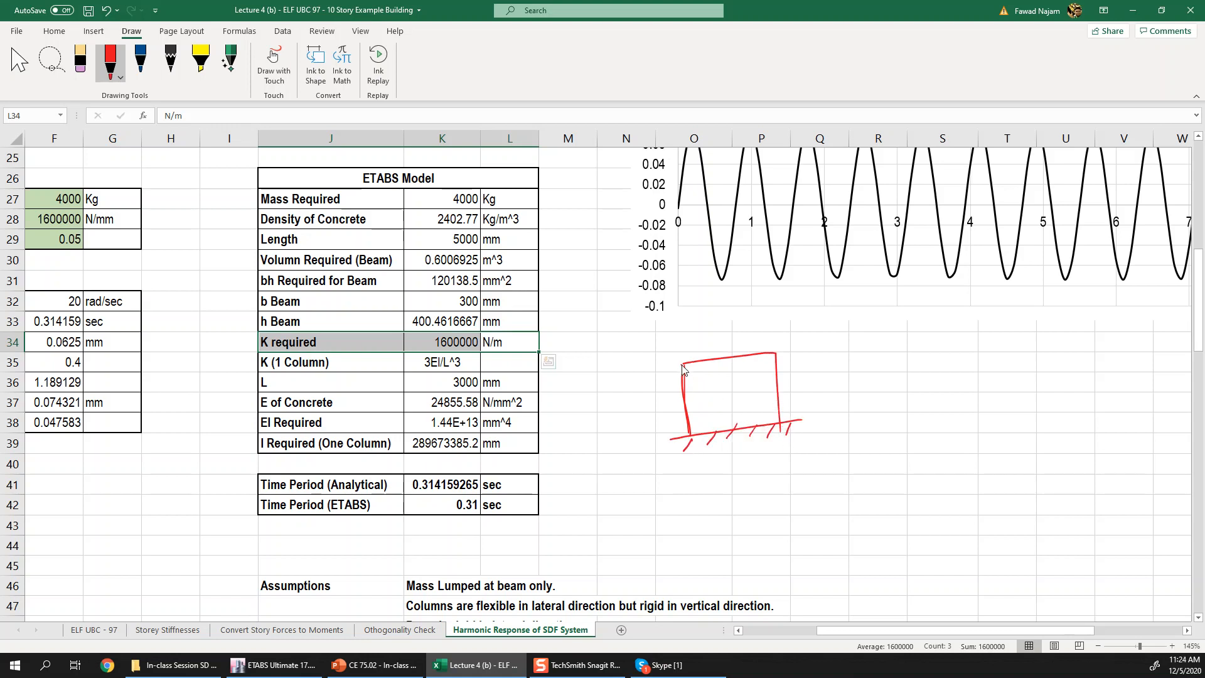
- Shade the beam of the sketched frame and write m = ✓ and K = ✓ beside it
mouse_move(683, 375)
mouse_down()
mouse_move(774, 355)
mouse_move(815, 369)
mouse_up()
drag(819, 359, 830, 361)
drag(837, 352, 847, 348)
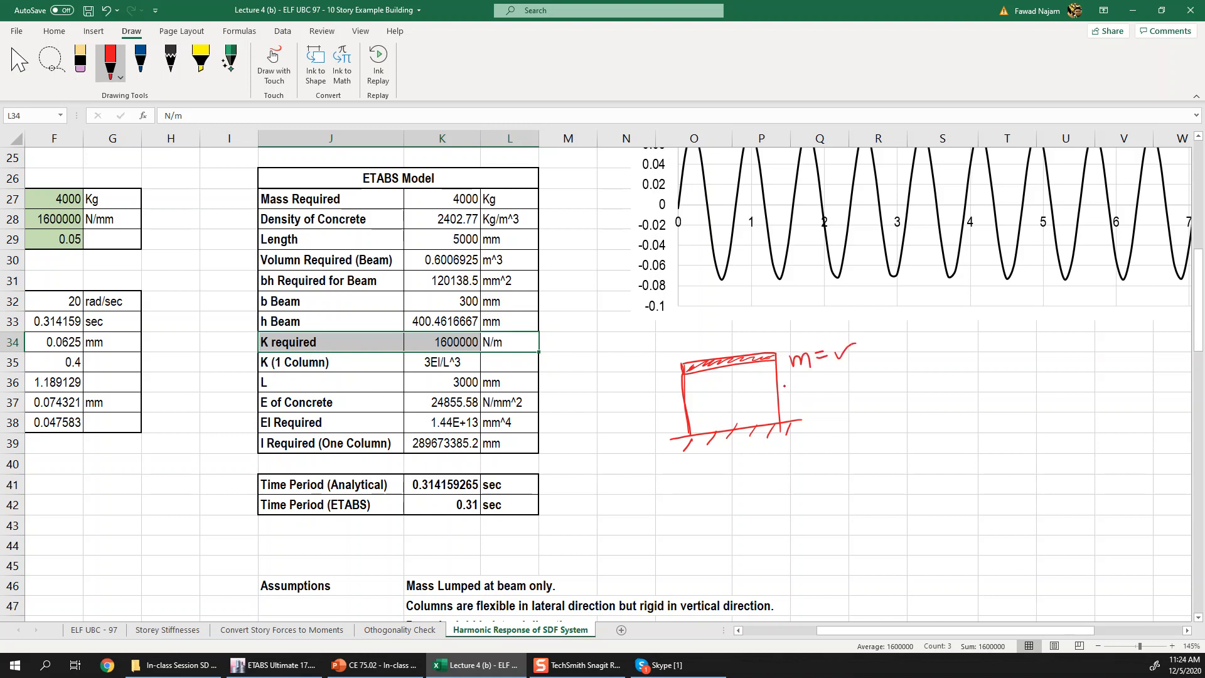
drag(790, 397, 801, 403)
drag(808, 389, 816, 392)
drag(825, 380, 847, 375)
- Draw a check mark beside the frame's m and K notes and another after the assumption "Mass Lumped at beam only."
scroll(633, 472, down, 2)
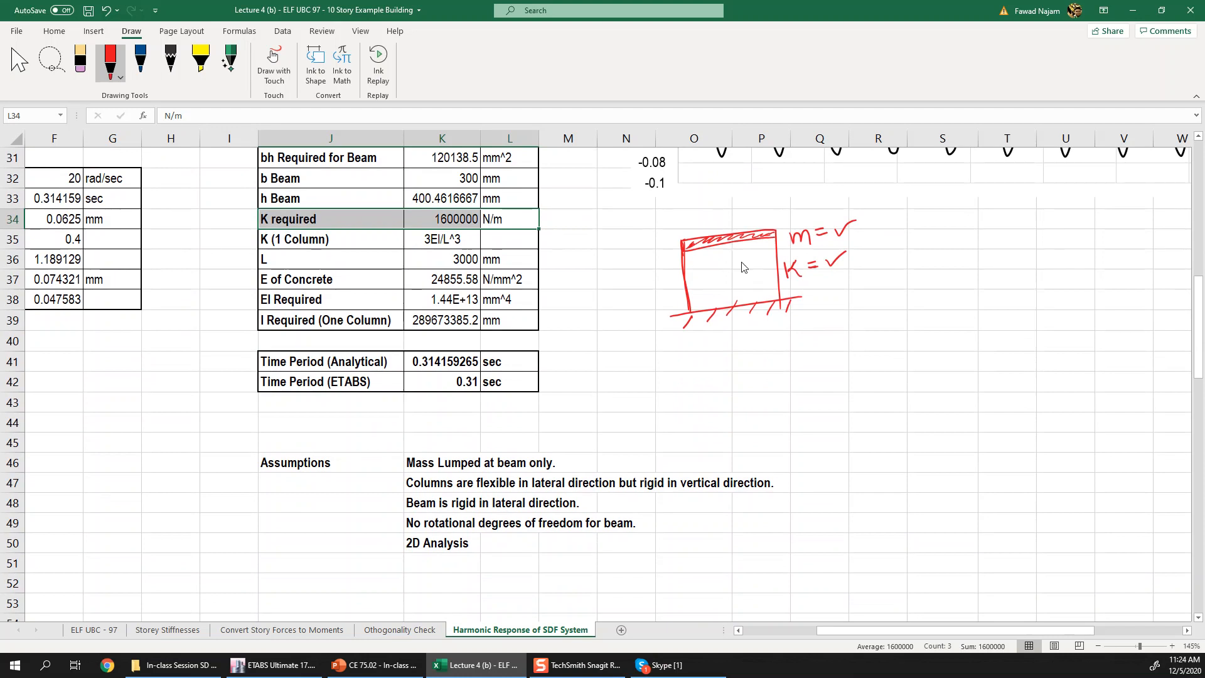
drag(848, 278, 890, 250)
drag(565, 454, 588, 435)
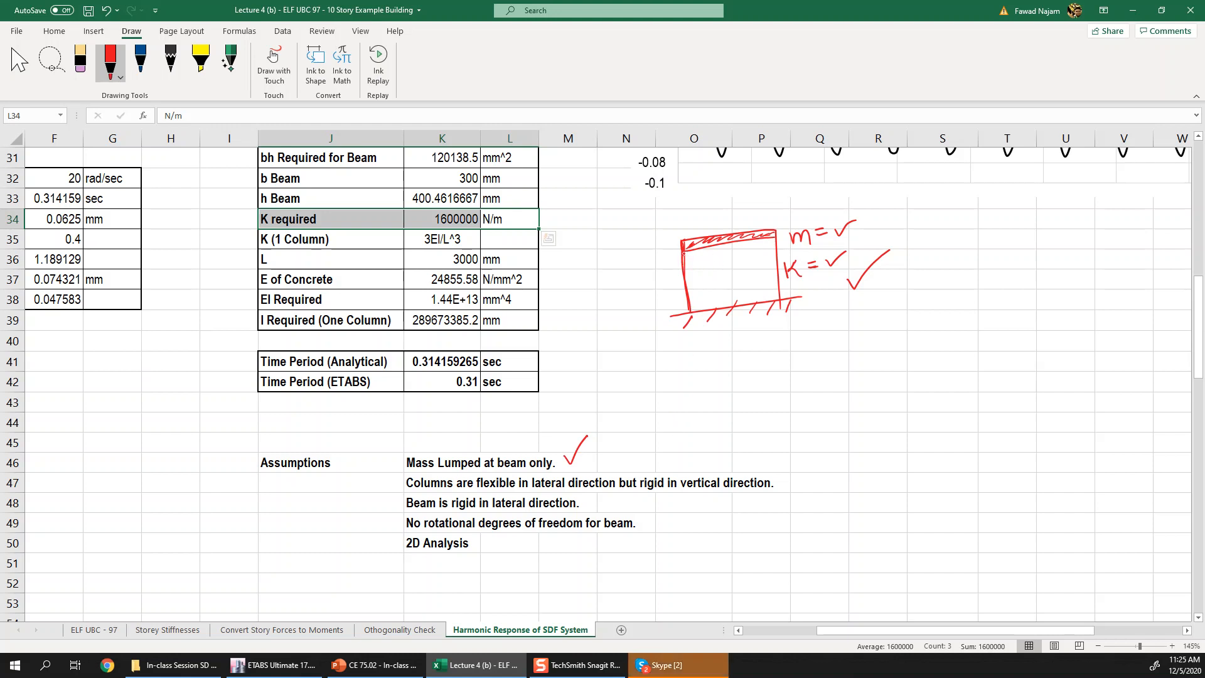
- Thicken the sketched beam and annotate the frame with a lateral arrow and crossed-out arrows for column vertical and beam axial deformation
mouse_move(713, 250)
mouse_down()
mouse_move(774, 237)
mouse_move(687, 250)
mouse_up()
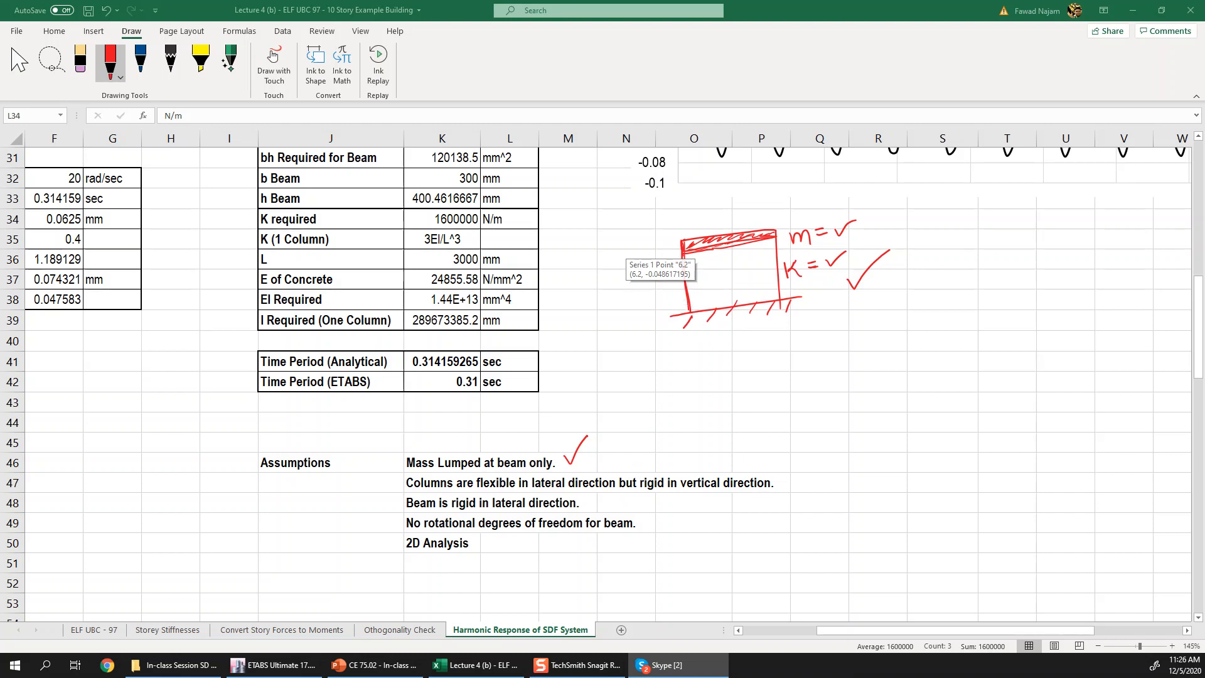
click(182, 17)
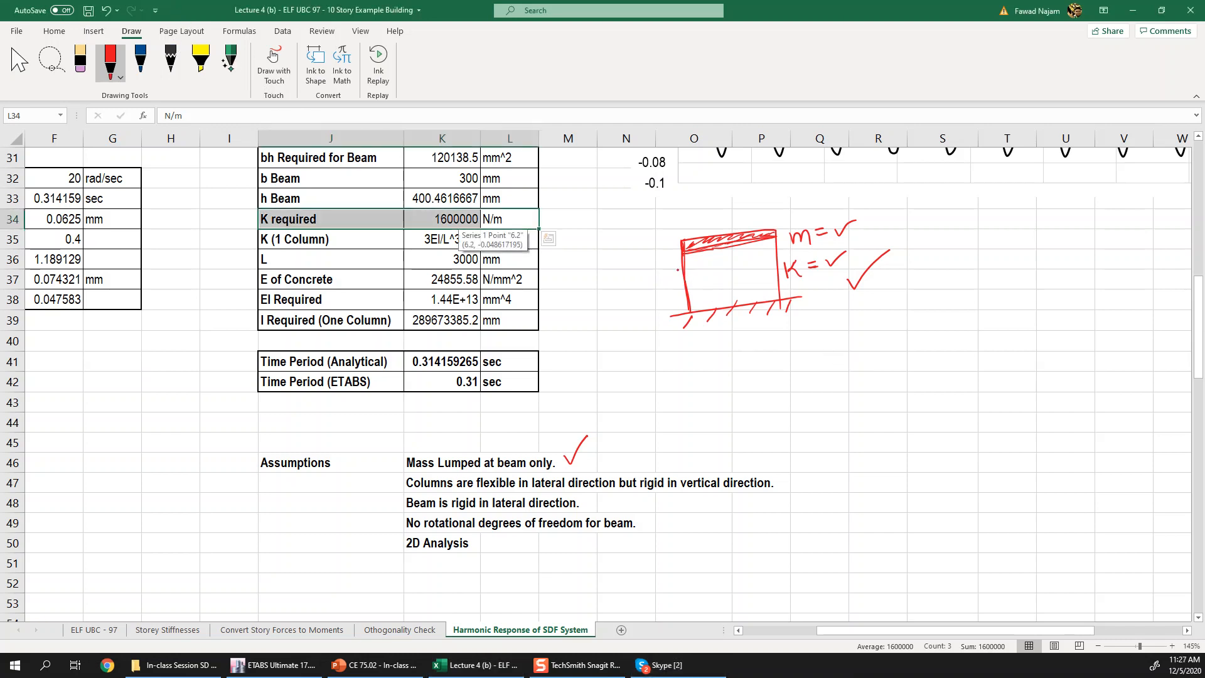
mouse_move(664, 270)
mouse_down()
mouse_move(669, 255)
mouse_move(639, 284)
mouse_up()
drag(630, 255, 660, 270)
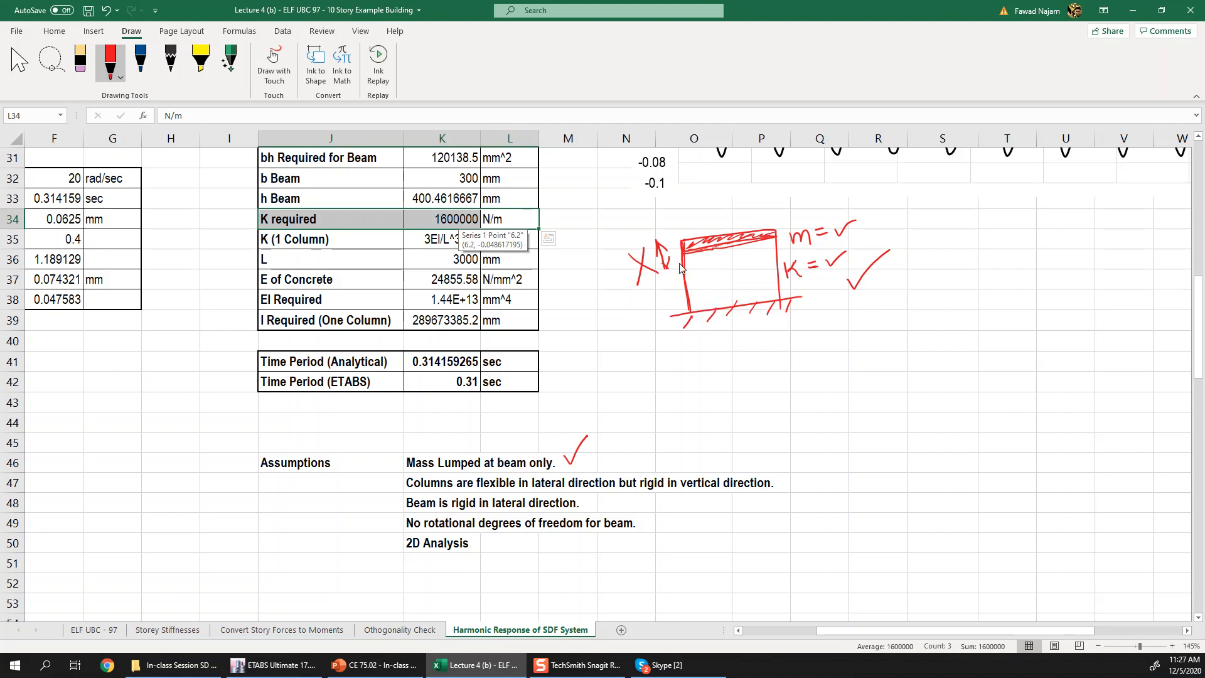
mouse_move(767, 218)
mouse_down()
mouse_move(805, 207)
mouse_move(768, 218)
mouse_move(778, 224)
mouse_up()
mouse_move(706, 224)
mouse_down()
mouse_move(744, 218)
mouse_move(719, 228)
mouse_move(737, 233)
mouse_up()
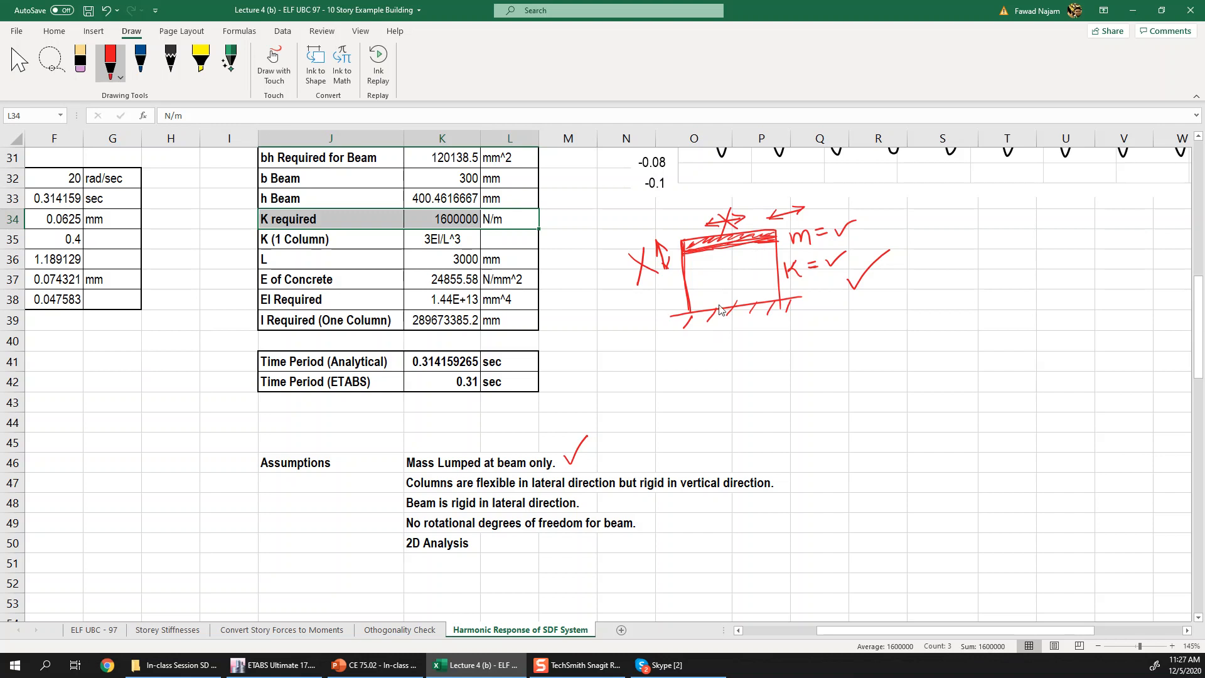
- Check off the no-rotation and 2D Analysis assumptions, draw a double-headed arrow below the frame, and bracket the assumptions list
drag(644, 520, 670, 507)
drag(478, 547, 502, 535)
mouse_move(767, 356)
mouse_down()
mouse_move(840, 339)
mouse_move(774, 355)
mouse_move(796, 357)
mouse_up()
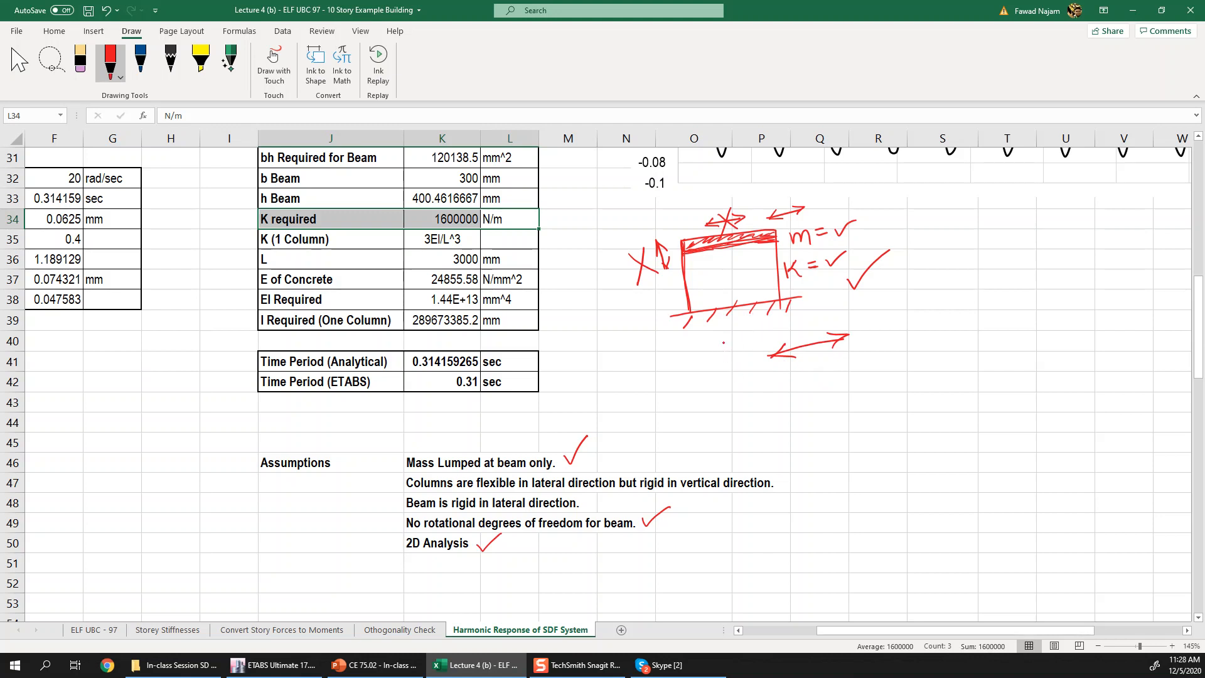
drag(400, 455, 394, 552)
- Draw check marks beside the Mass Required and K required rows of the ETABS Model table
scroll(297, 406, up, 1)
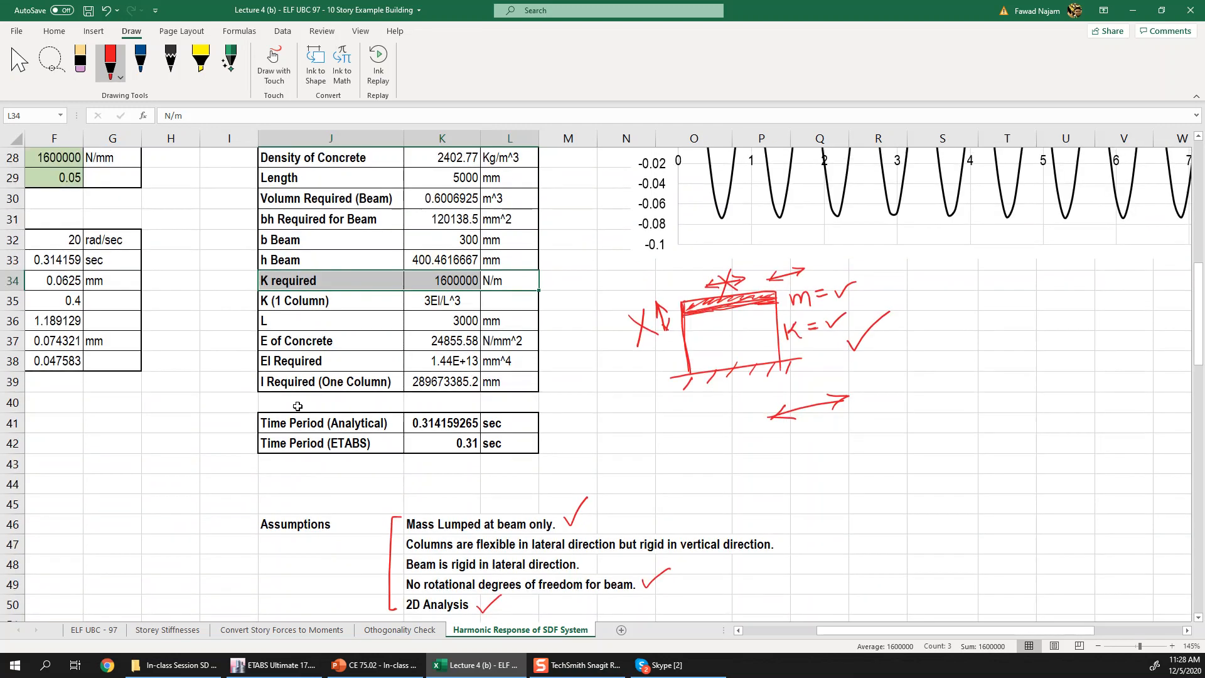
scroll(298, 407, up, 1)
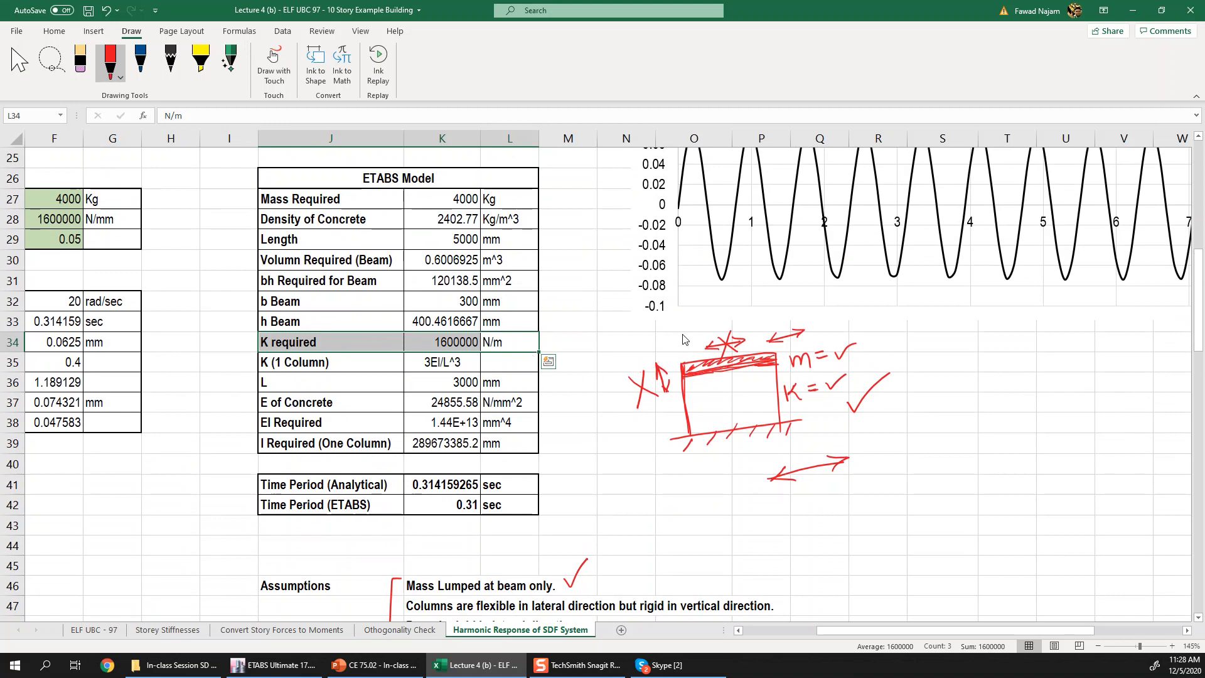
drag(505, 195, 543, 171)
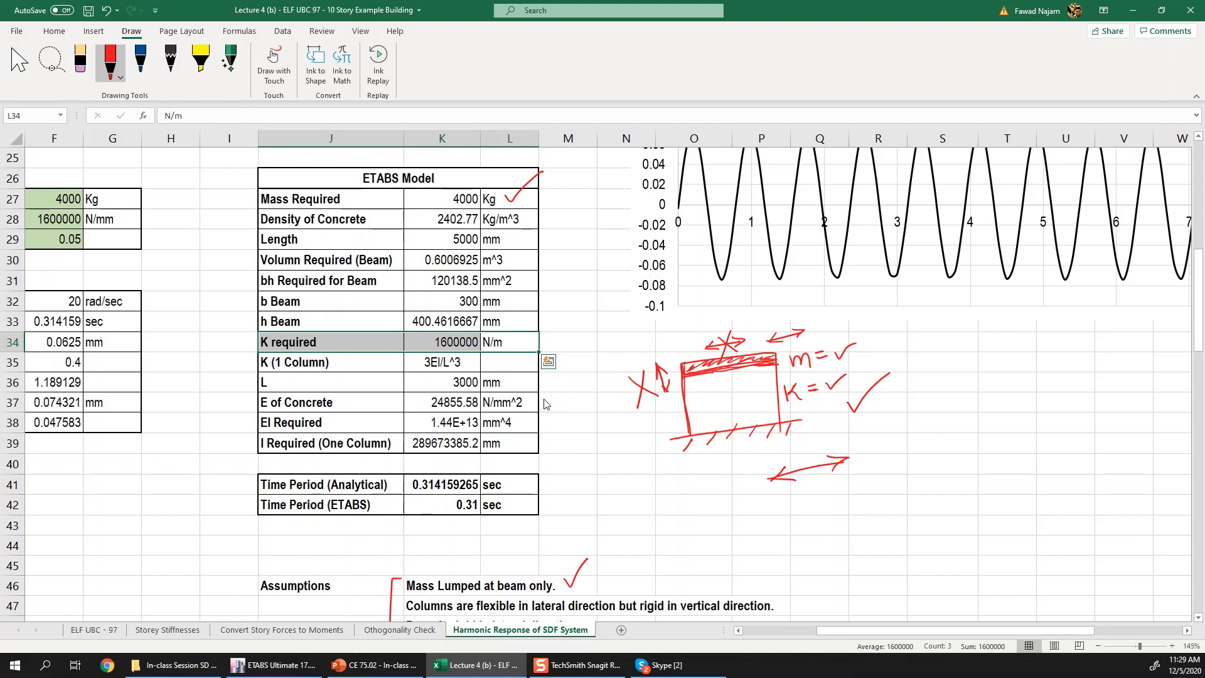
drag(523, 335, 555, 312)
- Switch to ETABS and turn on Extrude Frames for the elevation view
scroll(562, 472, down, 2)
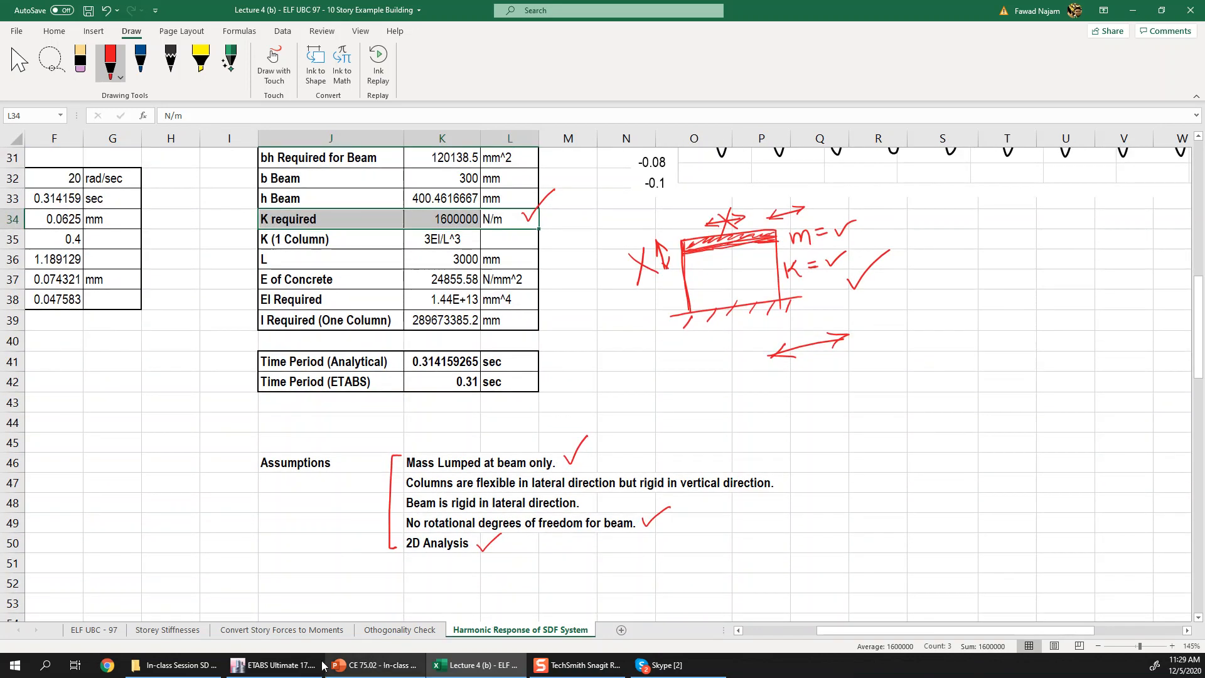
click(274, 664)
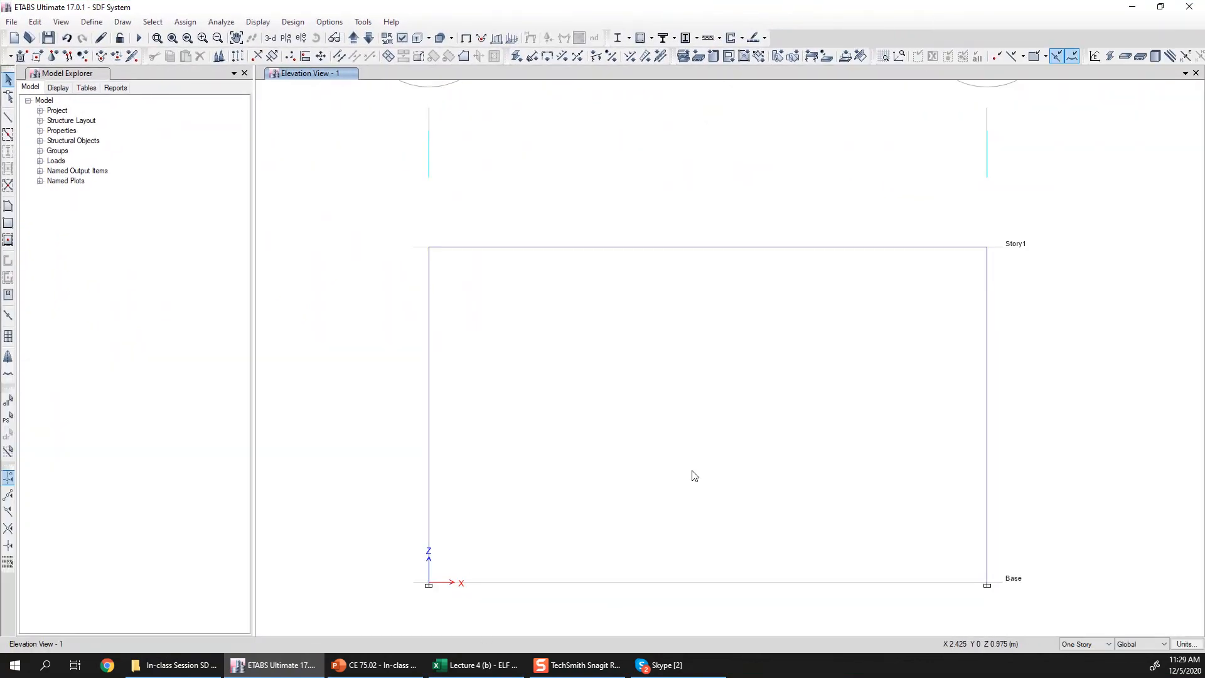
middle_drag(651, 458, 635, 427)
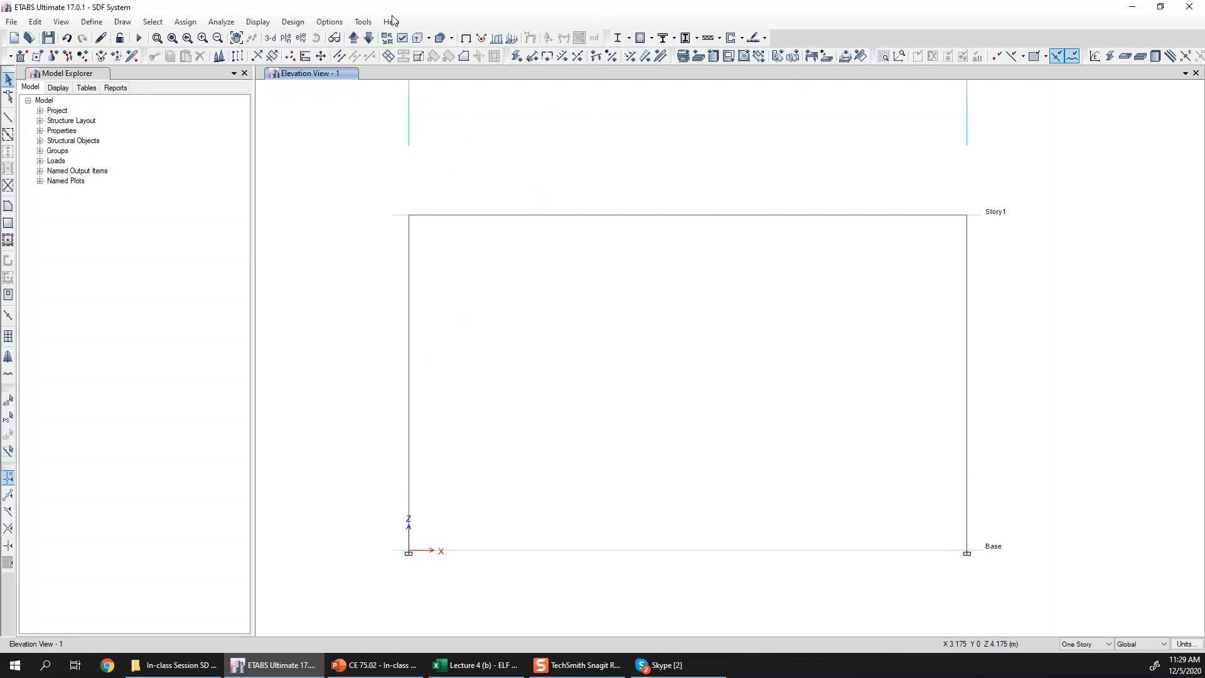
click(403, 38)
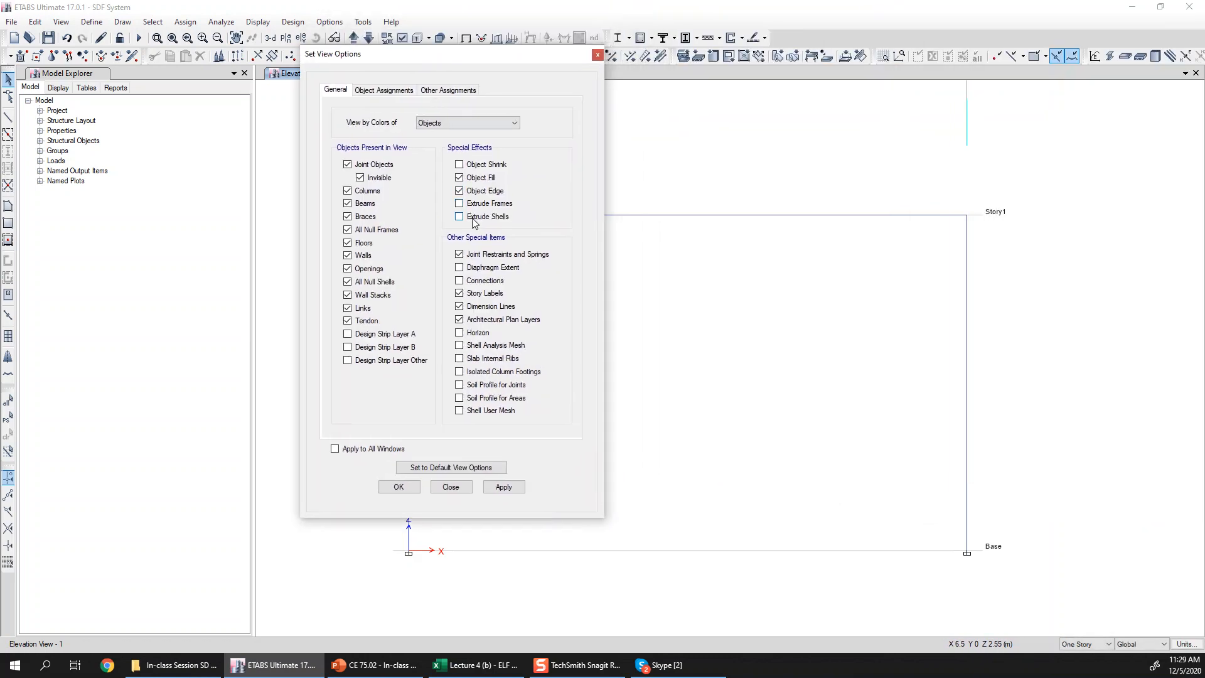
click(460, 204)
click(504, 487)
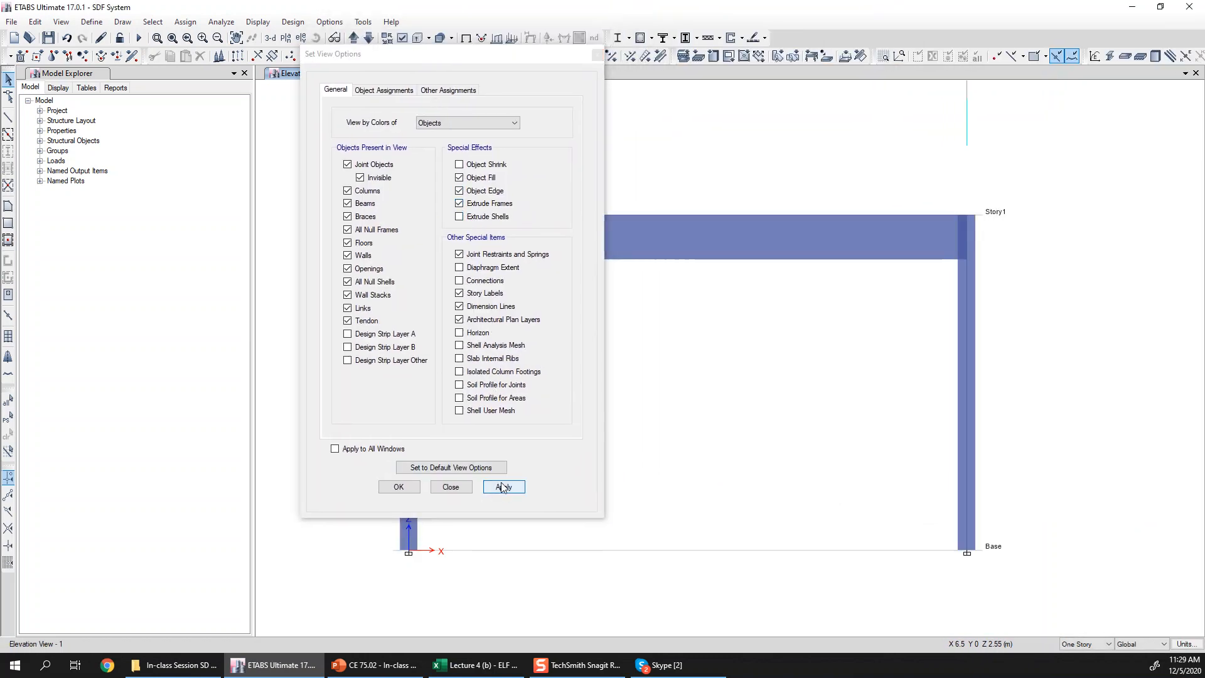
click(402, 487)
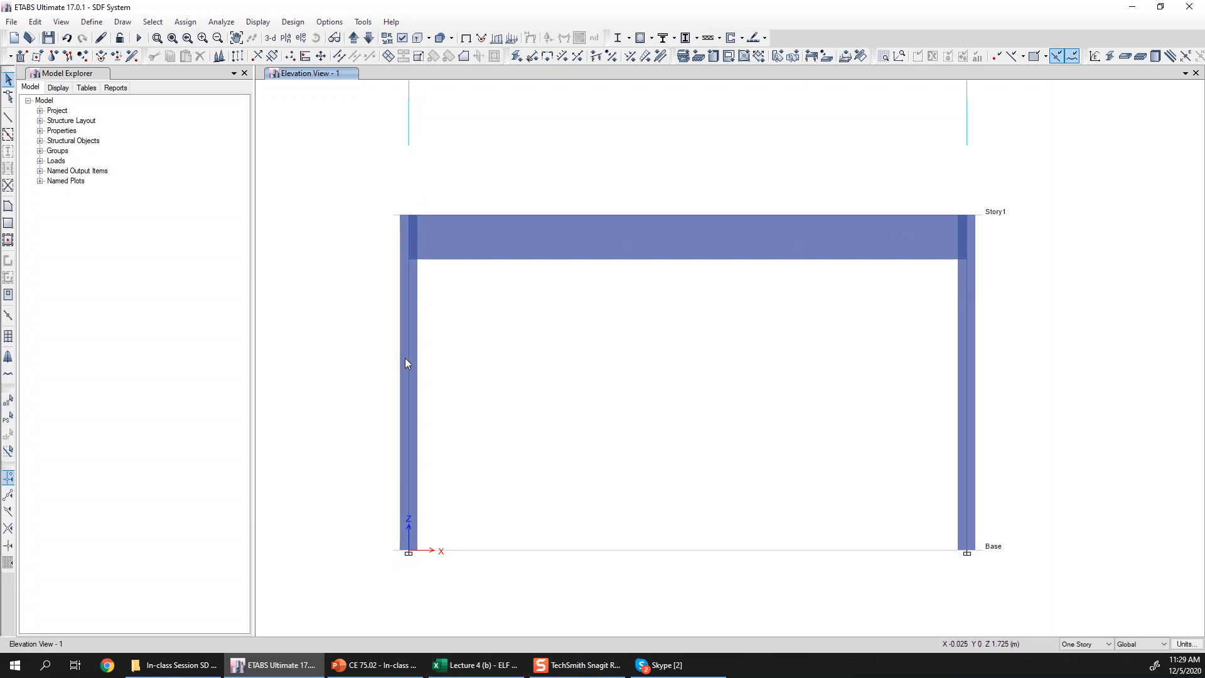
- Return to the Excel sheet and highlight the assumption "Mass Lumped at beam only."
click(482, 669)
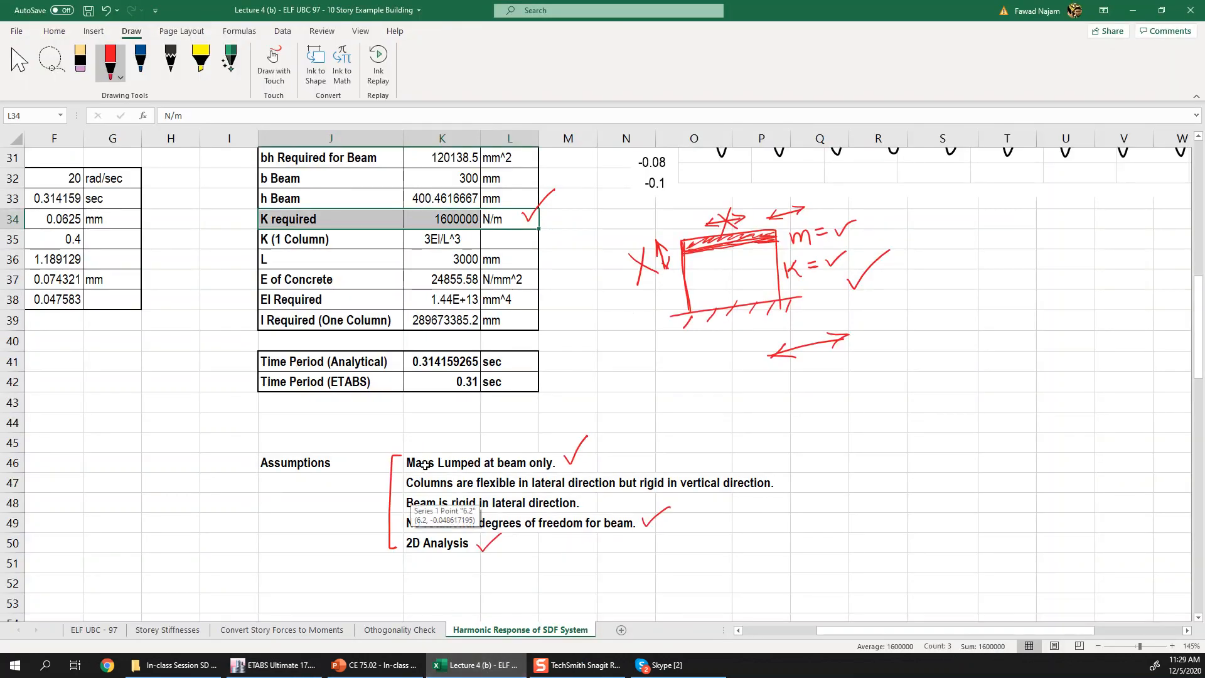
drag(422, 466, 564, 456)
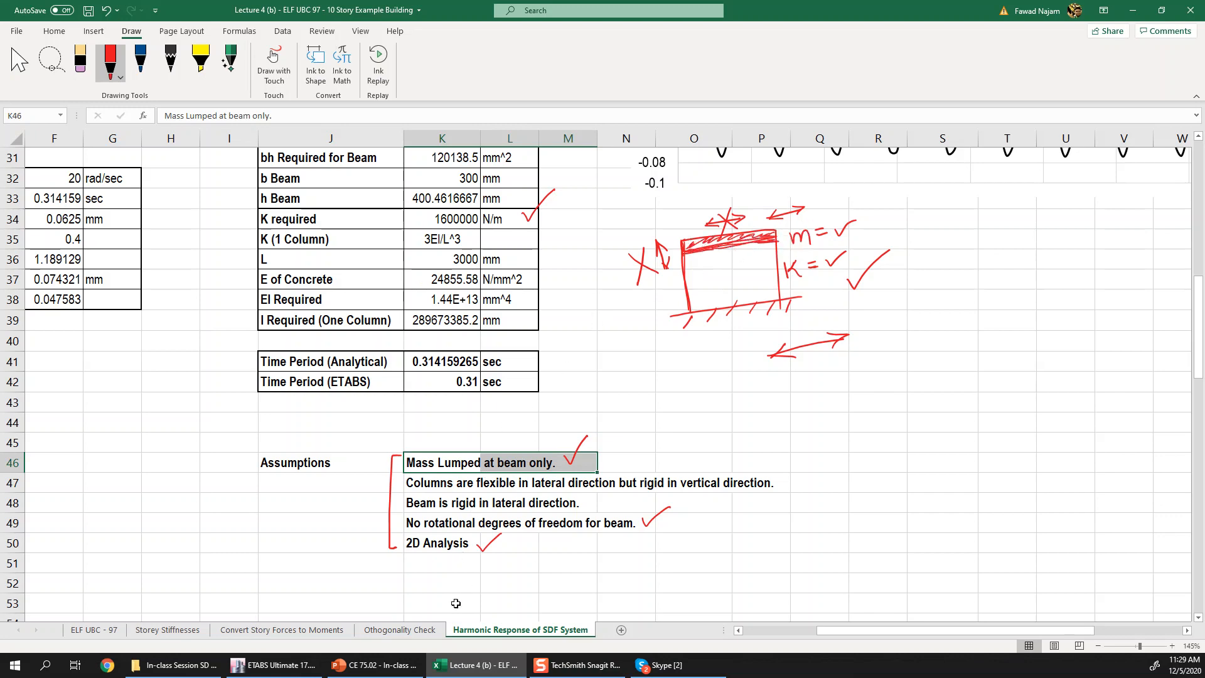
- Switch to ETABS and review the MsSrc1 mass source definition, including its self mass, lateral mass and story-level lumping options
click(273, 665)
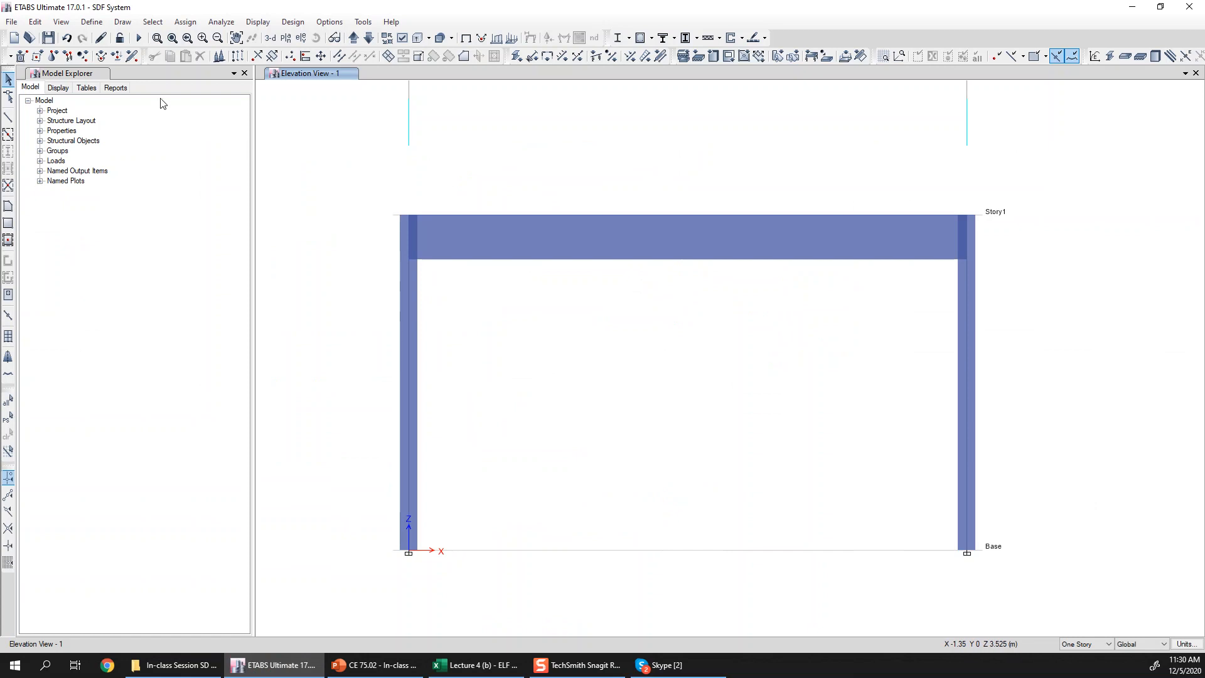
click(92, 22)
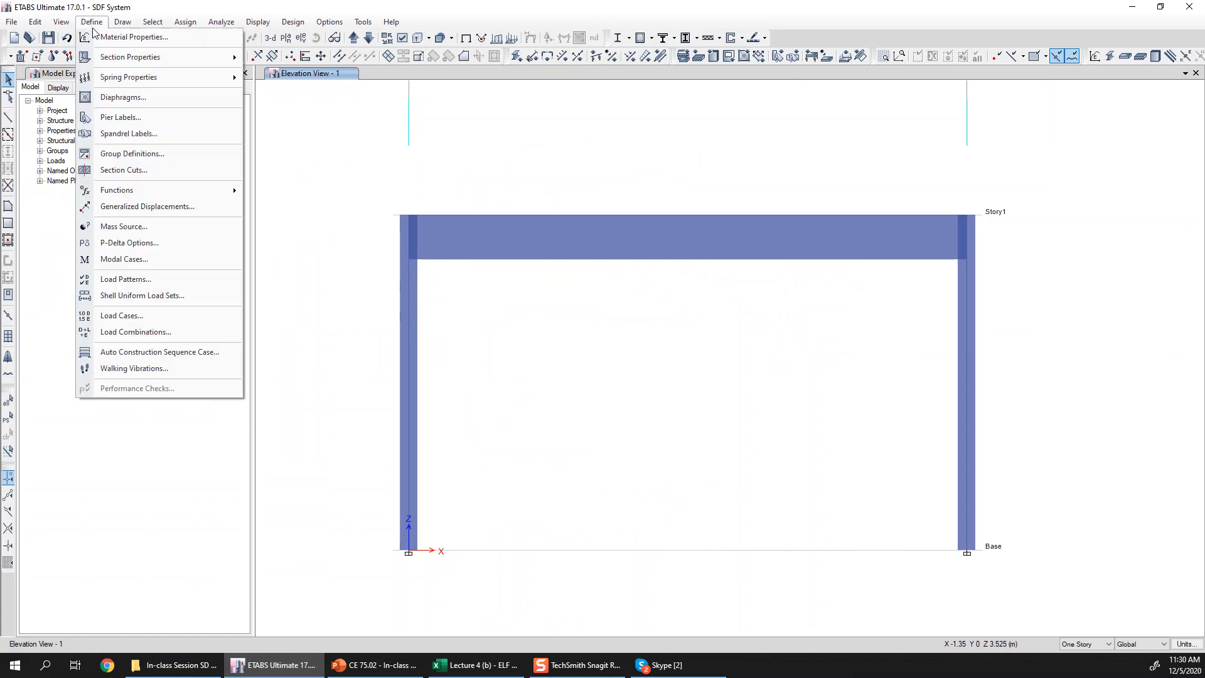
click(124, 227)
drag(492, 236, 97, 141)
click(270, 217)
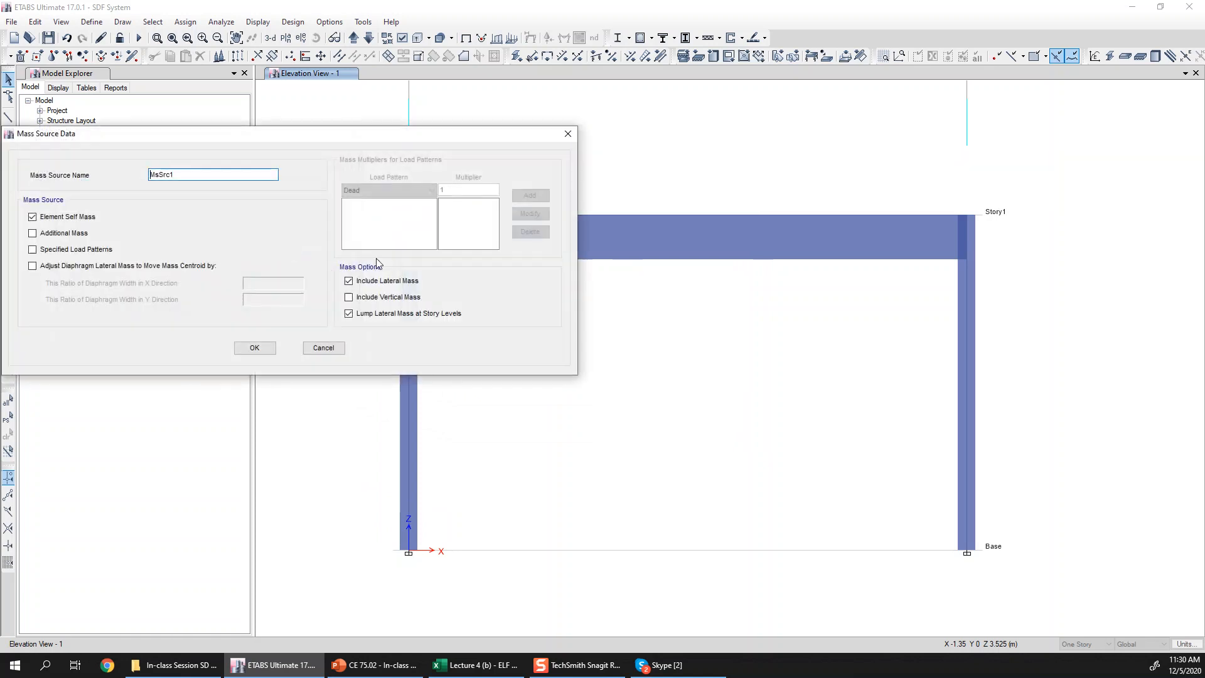
drag(410, 139, 442, 354)
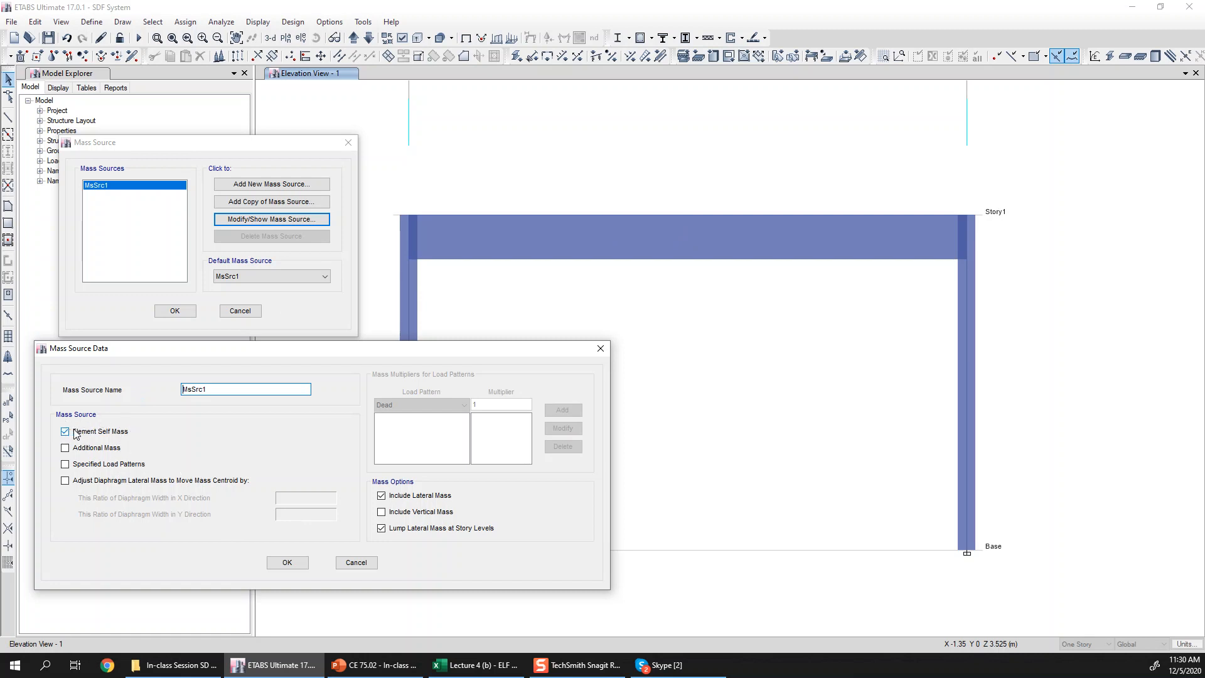
drag(491, 358, 1034, 314)
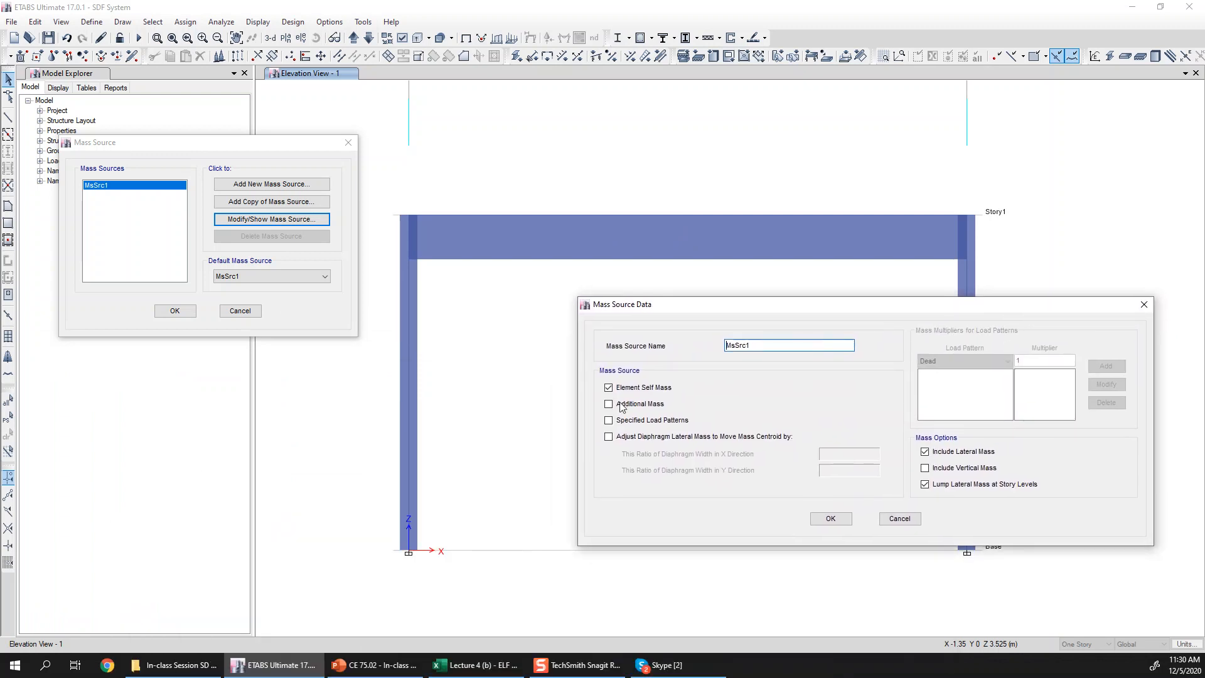
drag(932, 314, 539, 305)
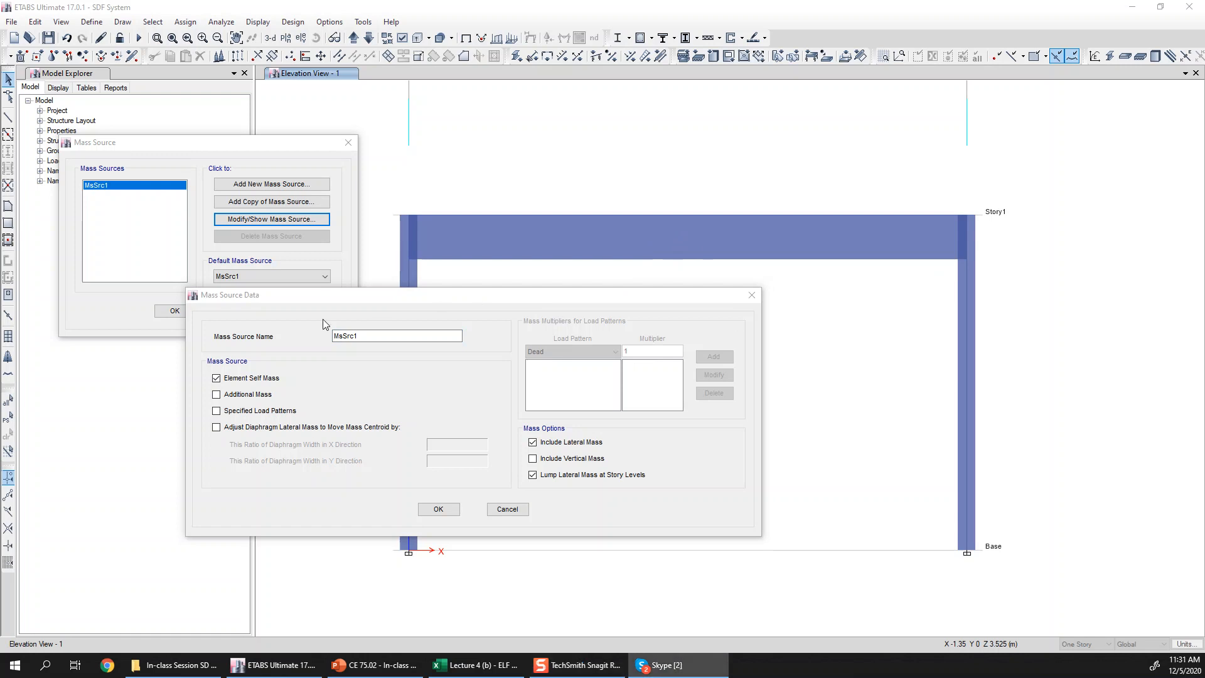
drag(368, 297, 392, 248)
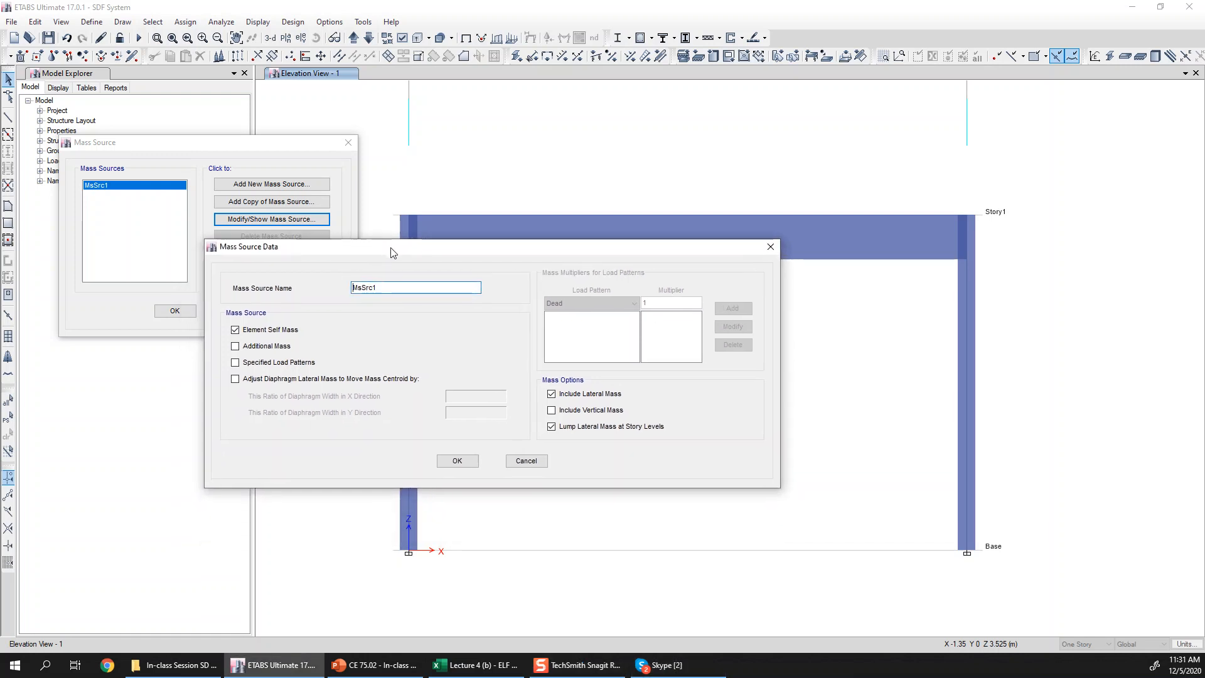
click(450, 464)
click(172, 310)
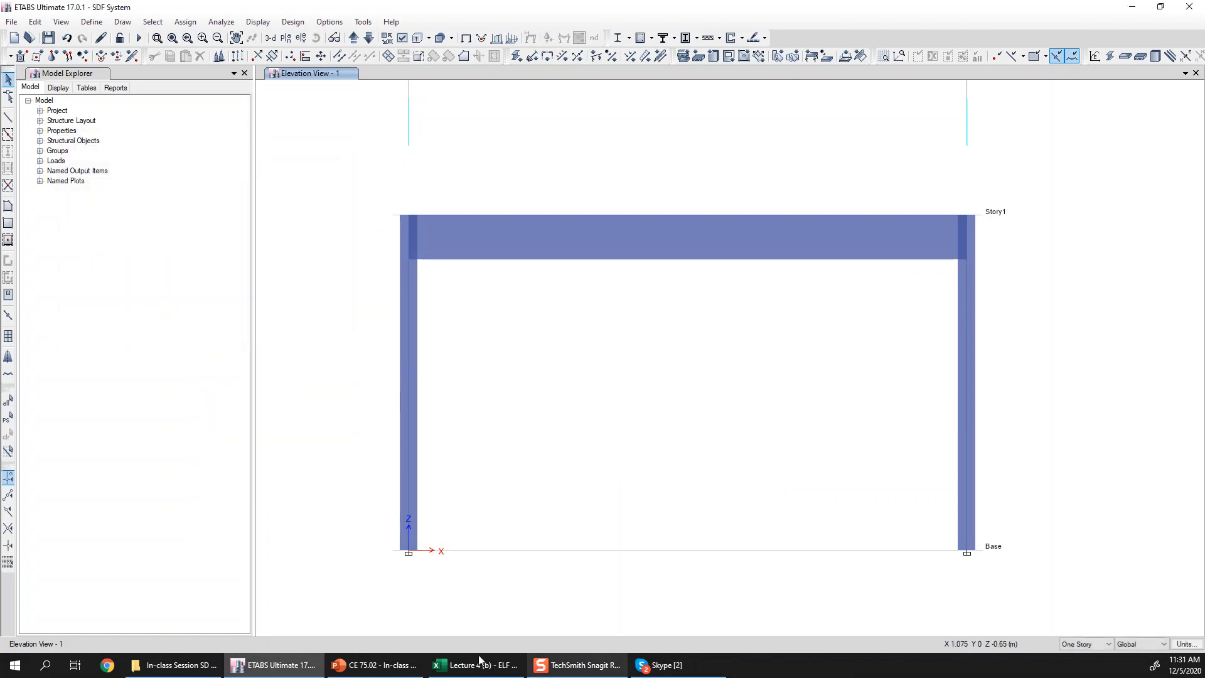
- Go back to Excel and point out the lumped beam mass assumption in the assumptions list again
click(462, 667)
drag(439, 465, 550, 462)
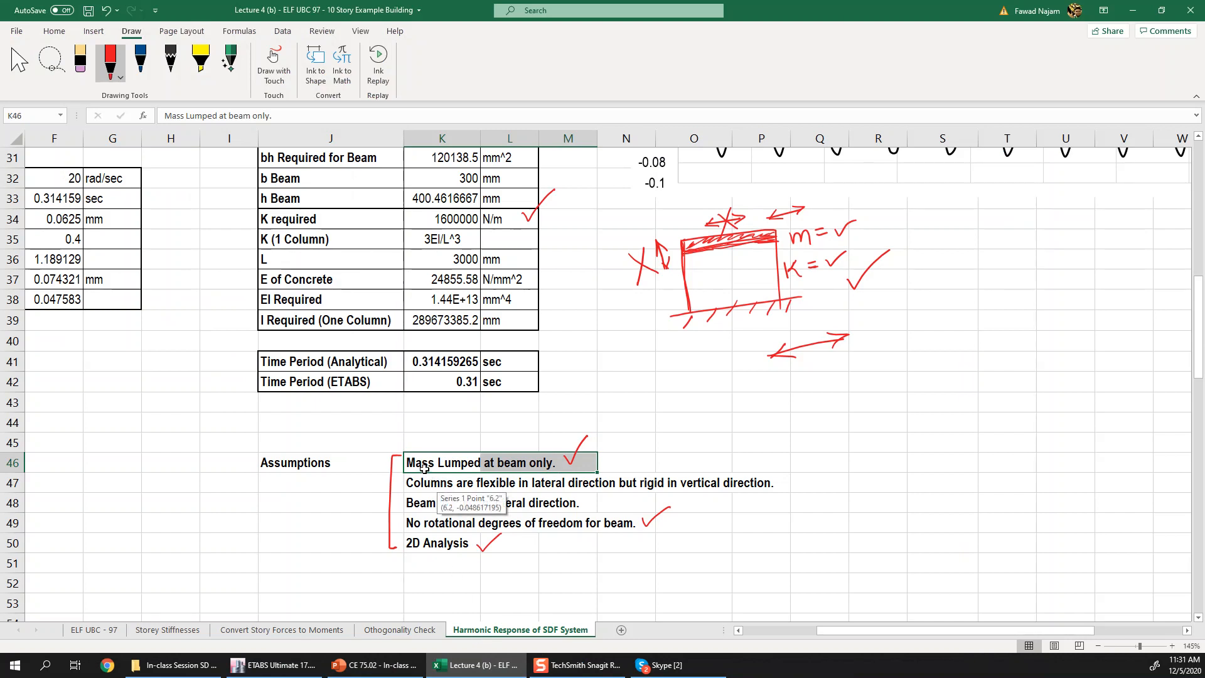
drag(419, 465, 559, 463)
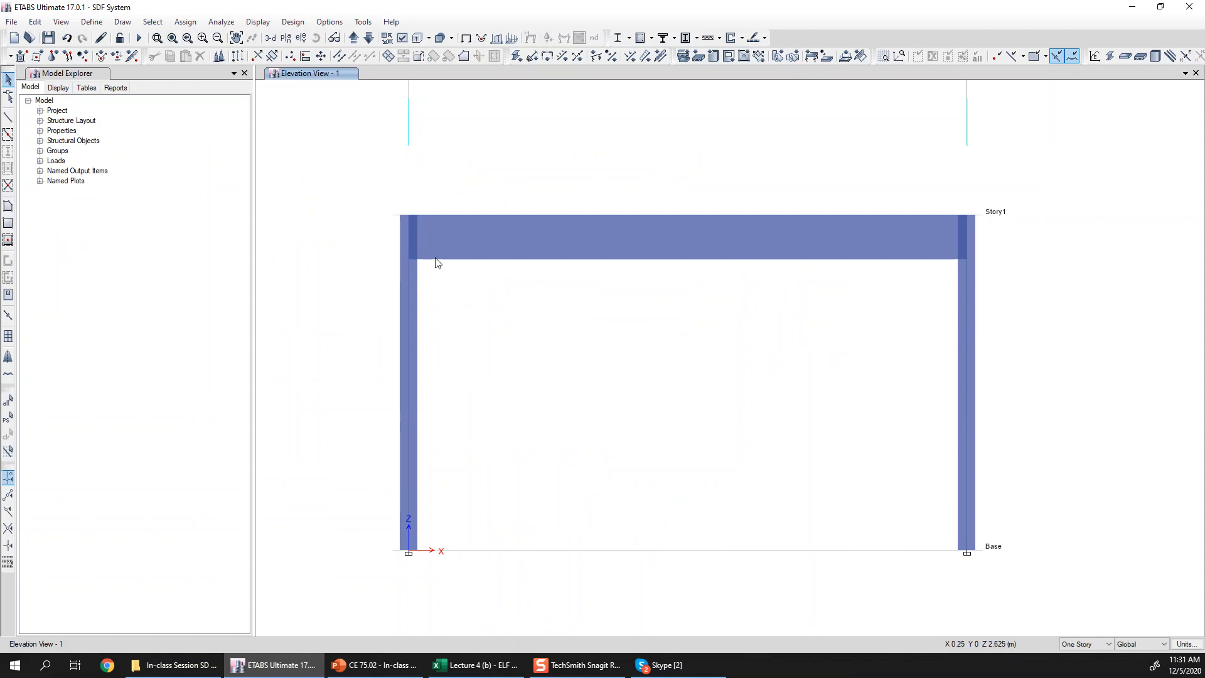
- Review the Columns frame section and its property modifiers, including the mass and weight factors, and accept the definition
click(91, 22)
mouse_move(127, 62)
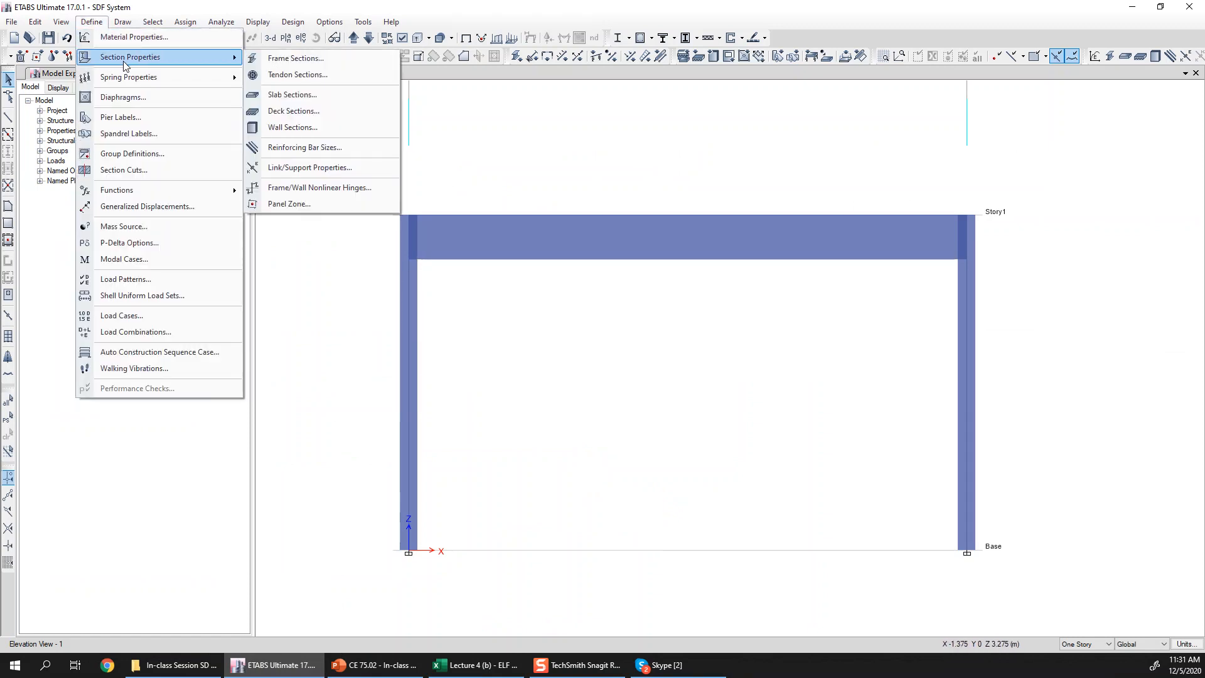
click(286, 61)
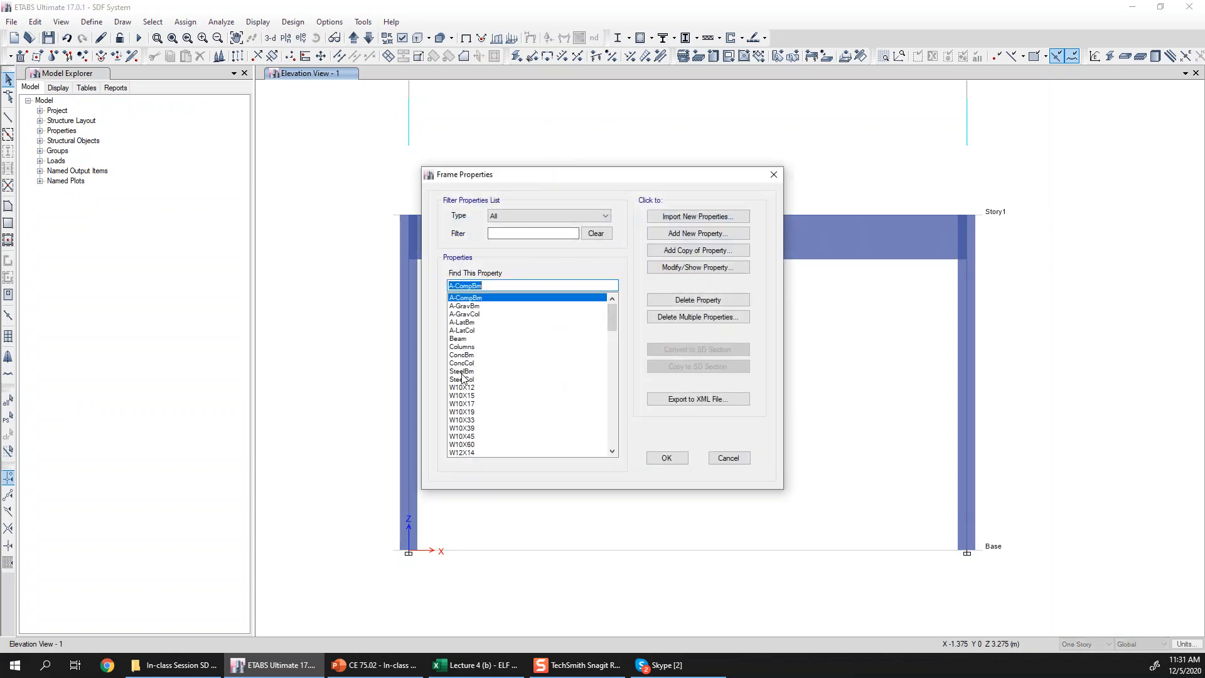
click(470, 347)
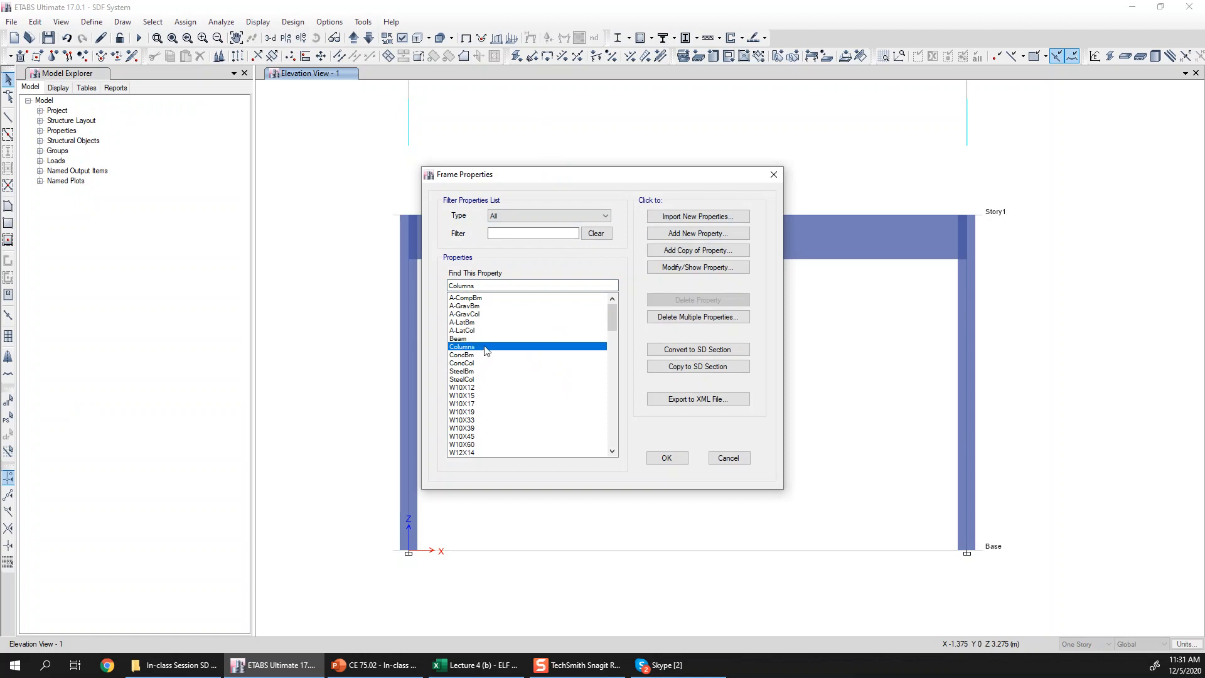
click(679, 267)
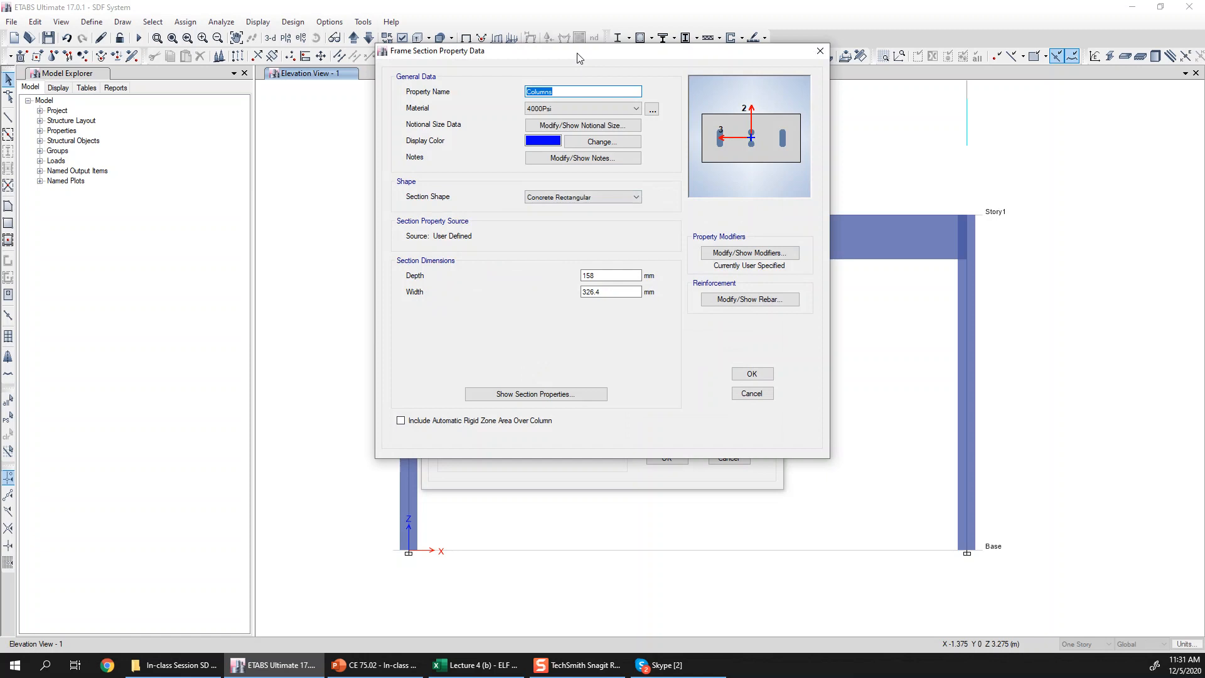
drag(578, 55, 554, 80)
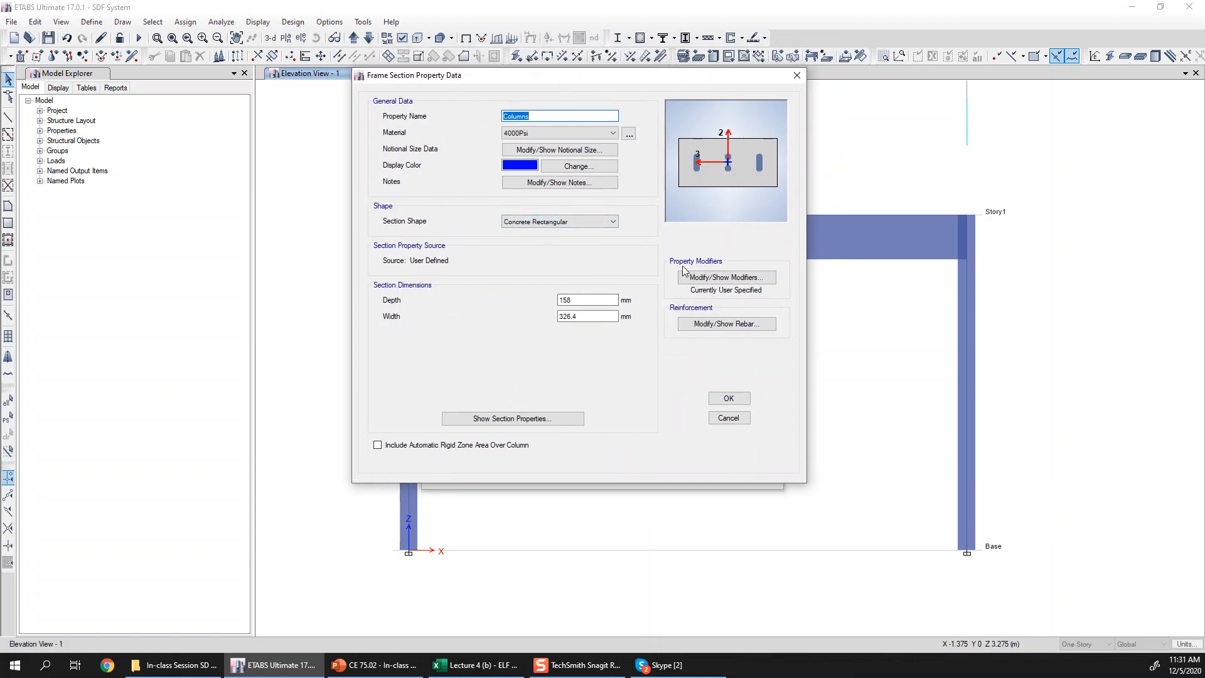
click(711, 280)
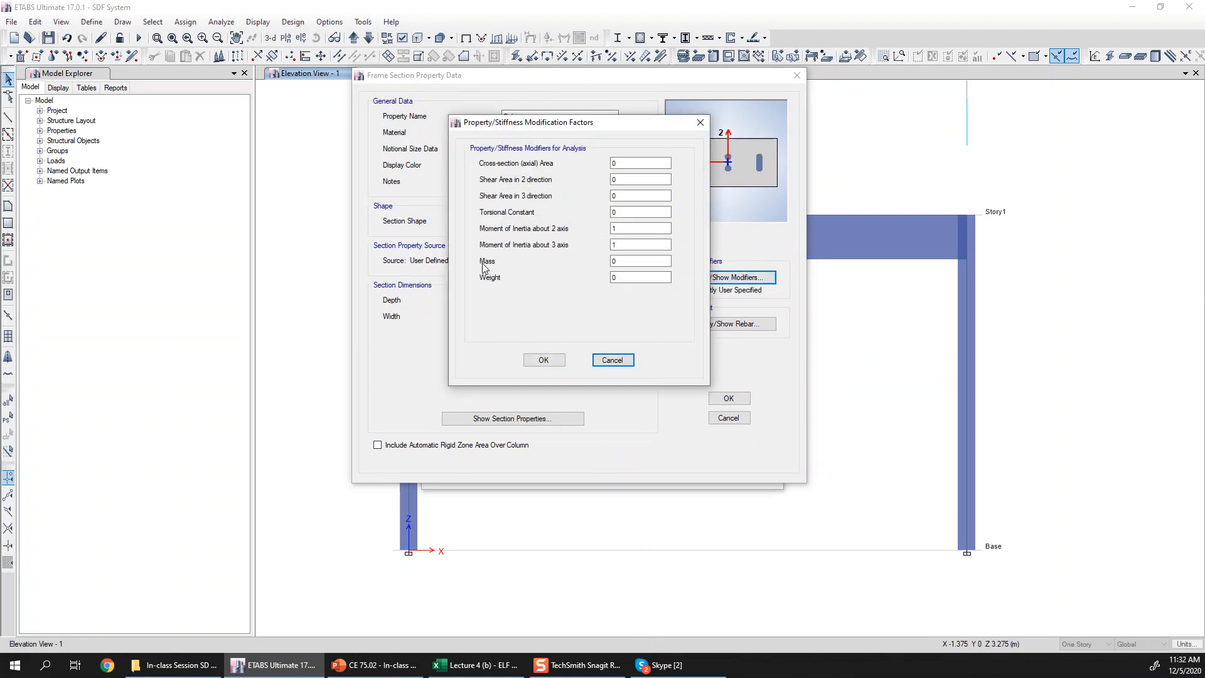
click(630, 276)
click(544, 360)
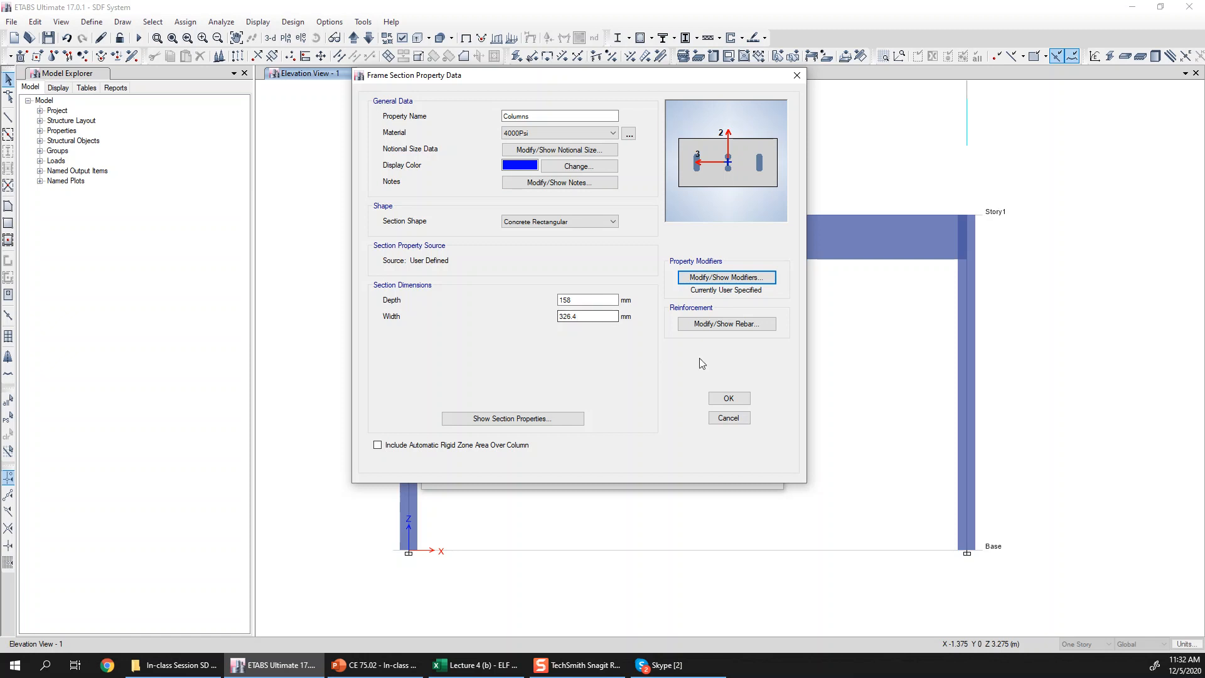
click(728, 398)
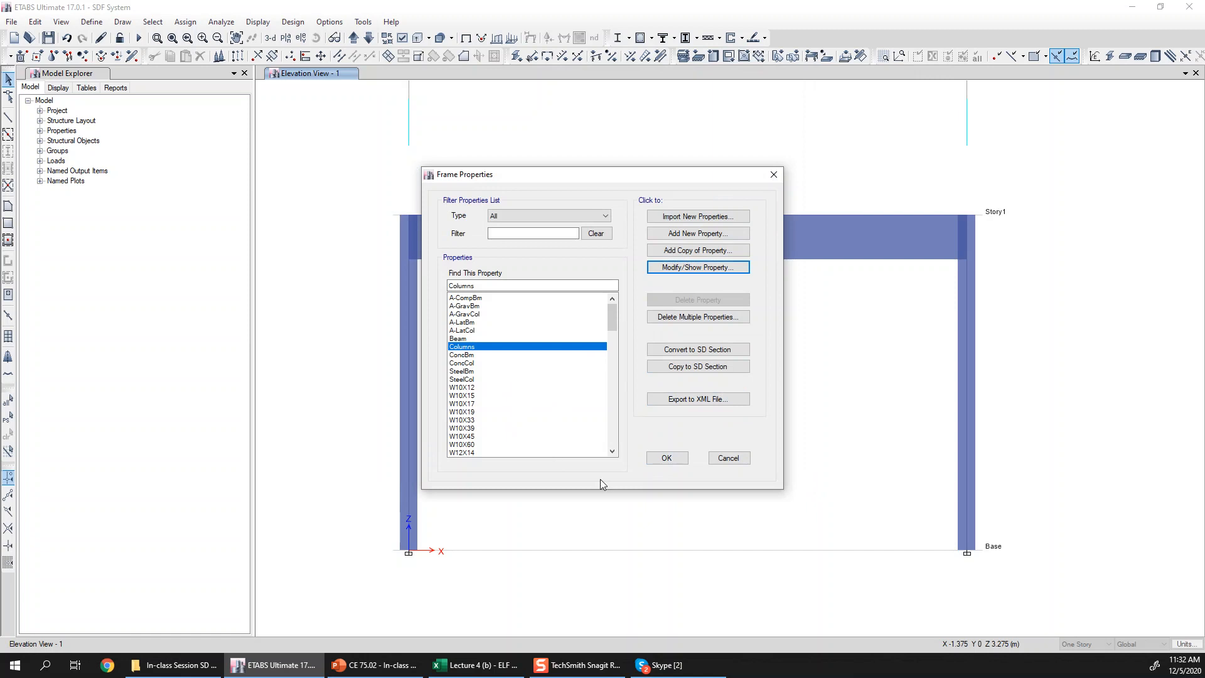
click(665, 460)
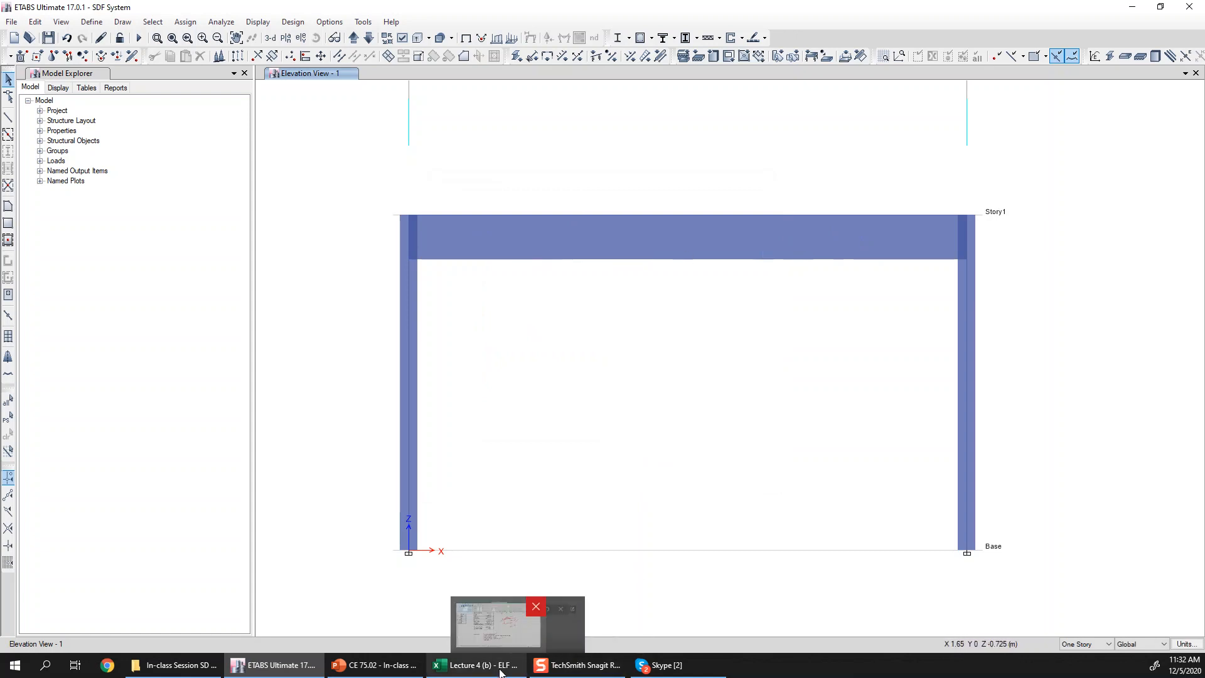
- Switch to the Excel sheet and highlight the assumption "Columns are flexible in lateral direction but rigid in vertical direction."
click(477, 666)
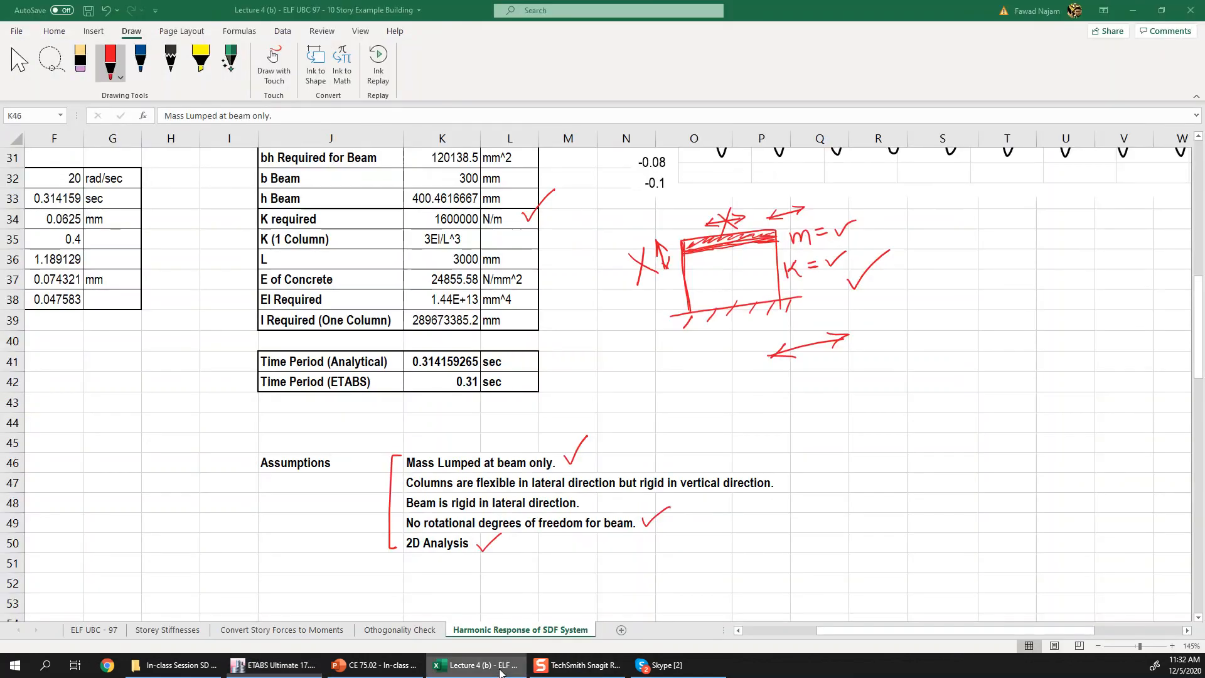
click(425, 485)
drag(448, 483, 741, 480)
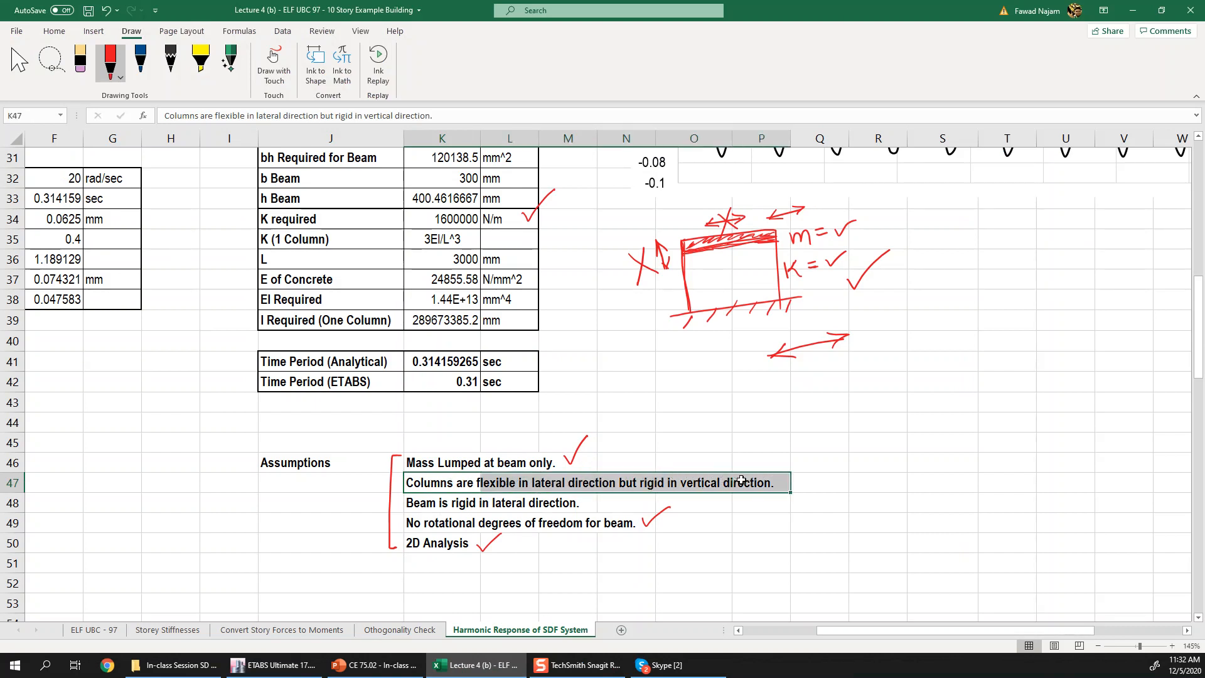
- Switch to ETABS and examine the Columns section's stiffness modifiers for axial area, shear area, torsion and moment of inertia
click(474, 668)
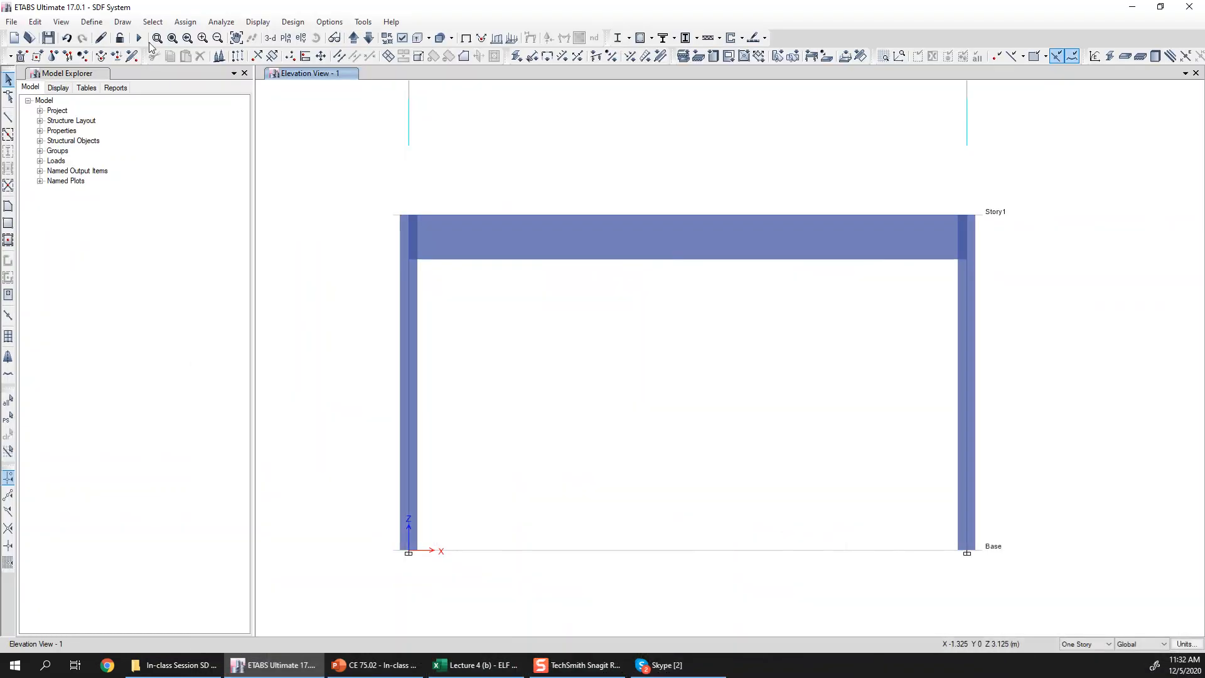
click(94, 23)
mouse_move(150, 57)
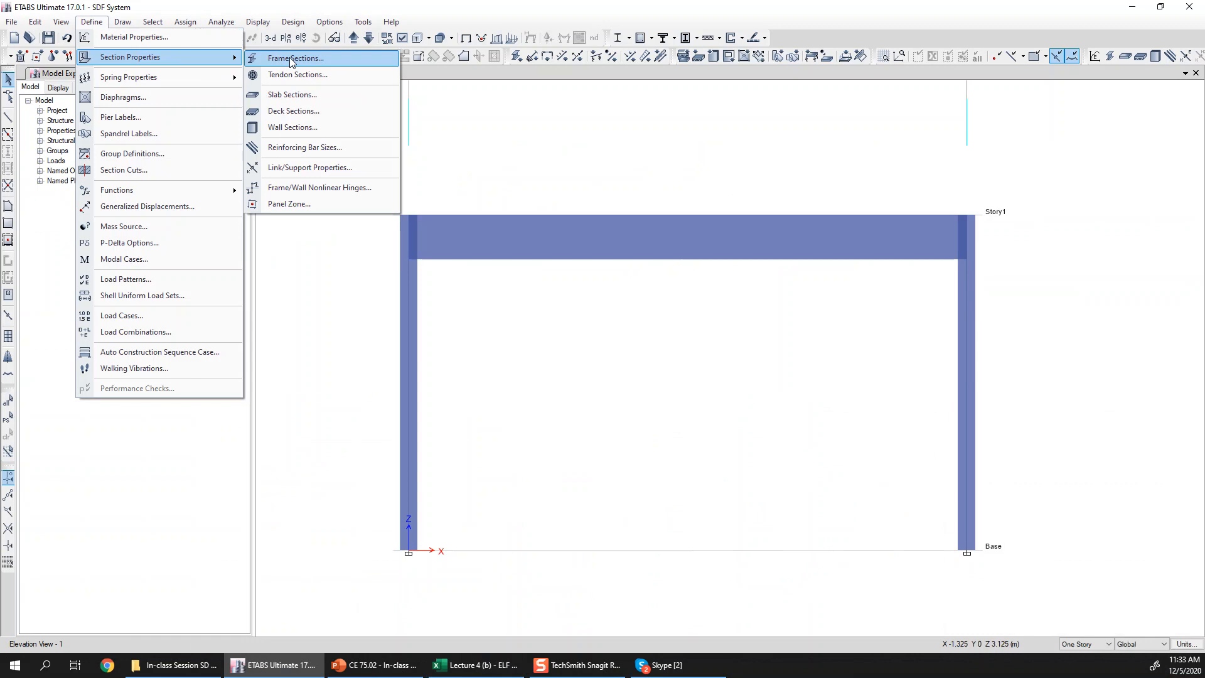
click(294, 59)
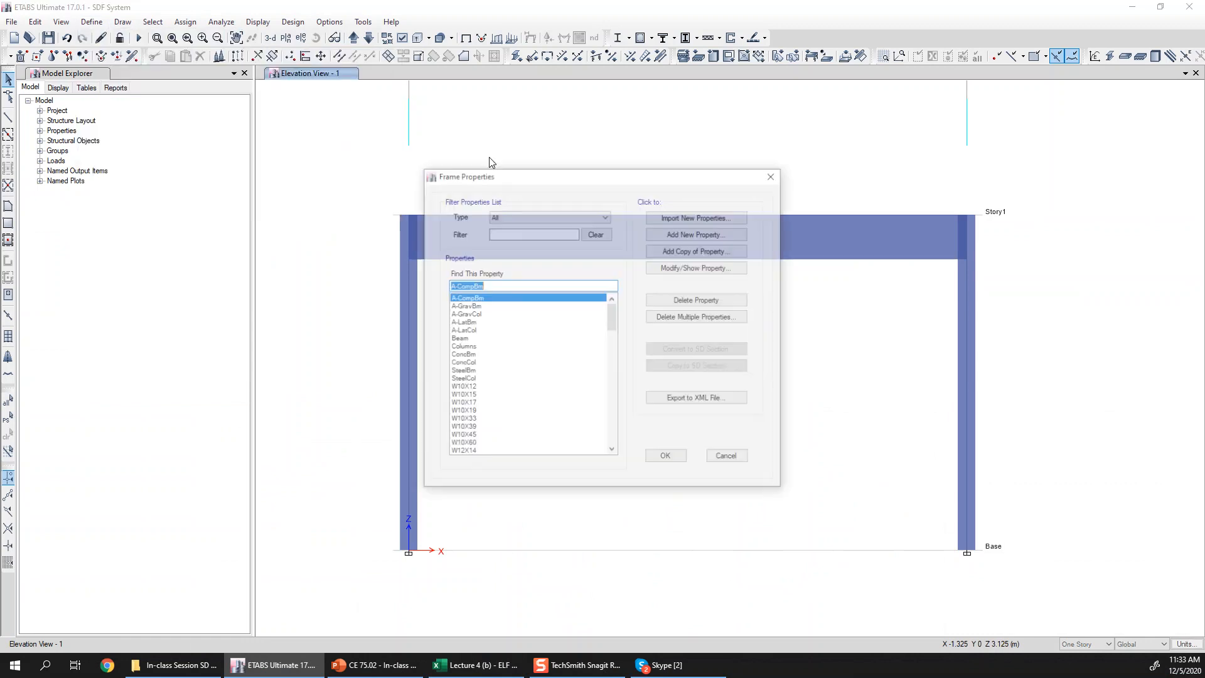
click(463, 347)
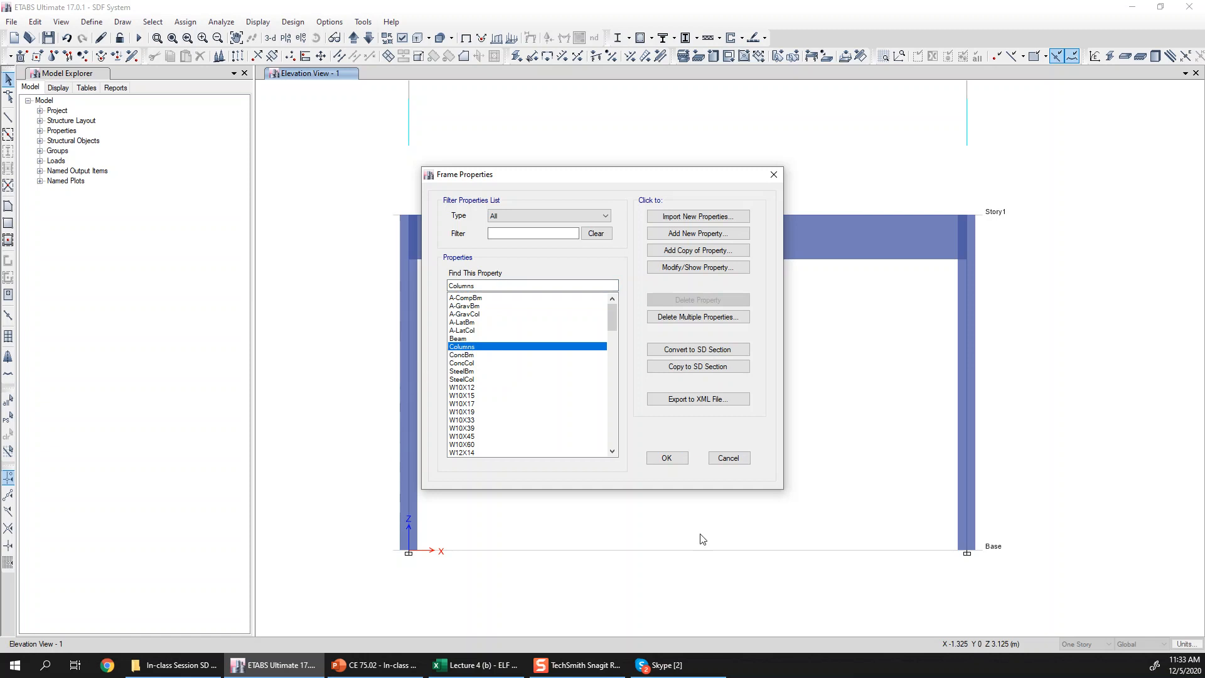
click(703, 270)
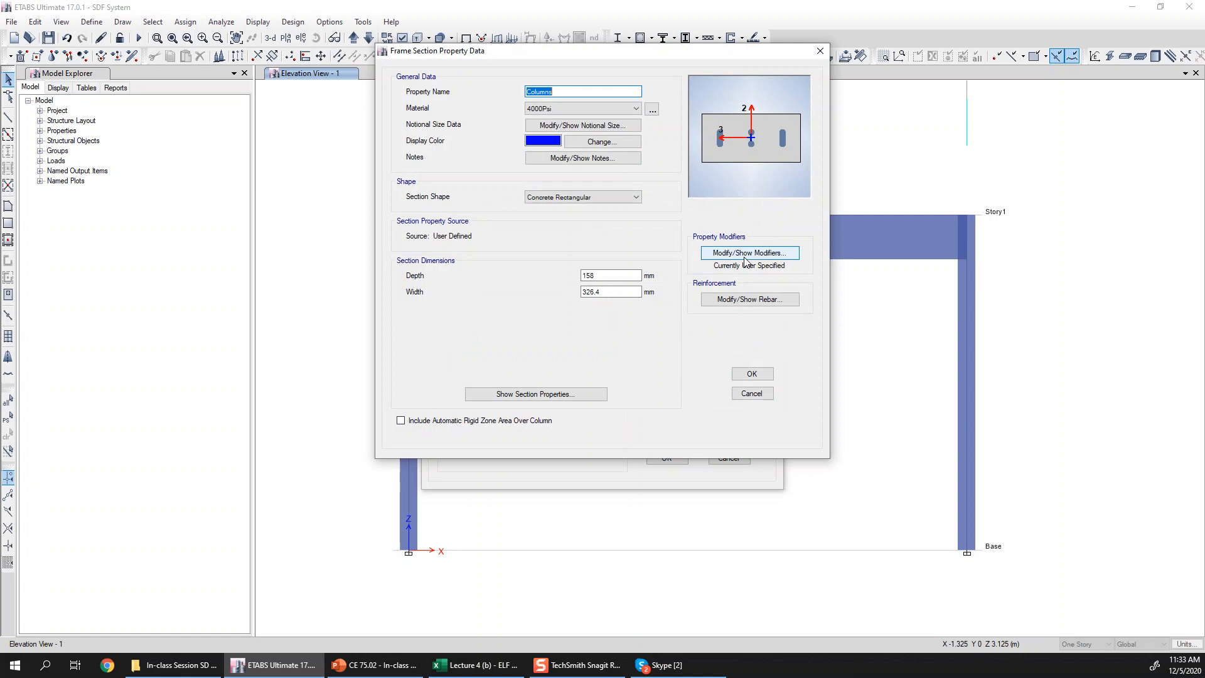
click(745, 254)
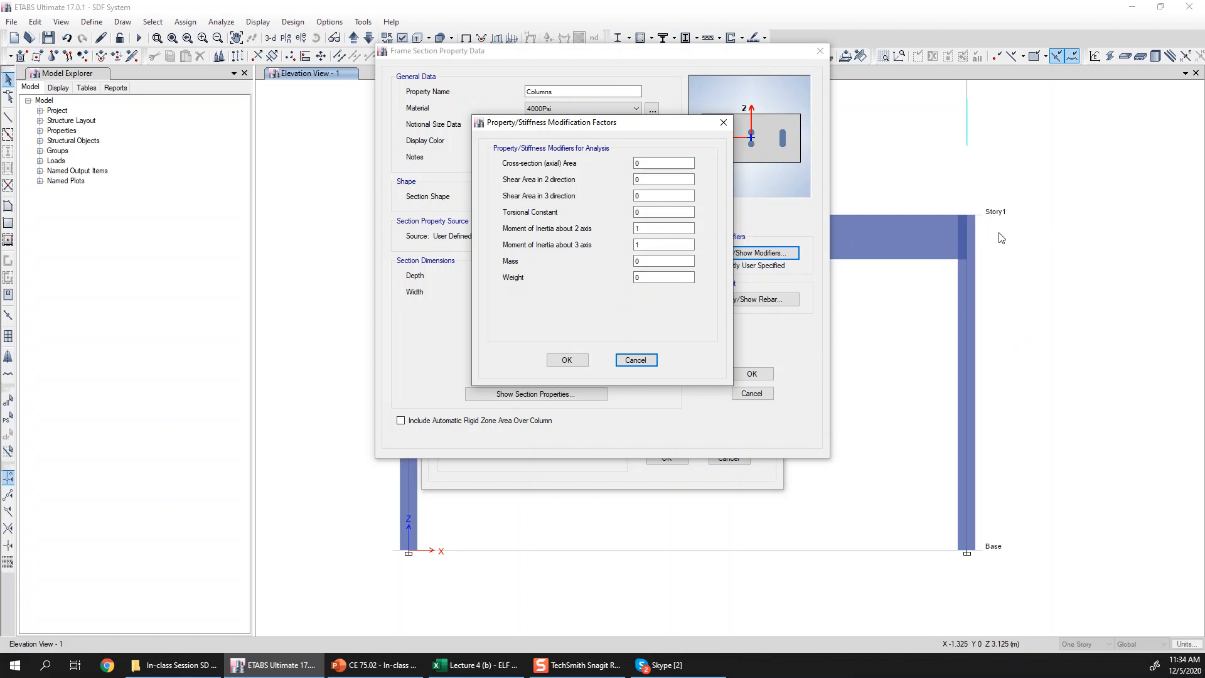
click(570, 363)
click(751, 374)
click(667, 458)
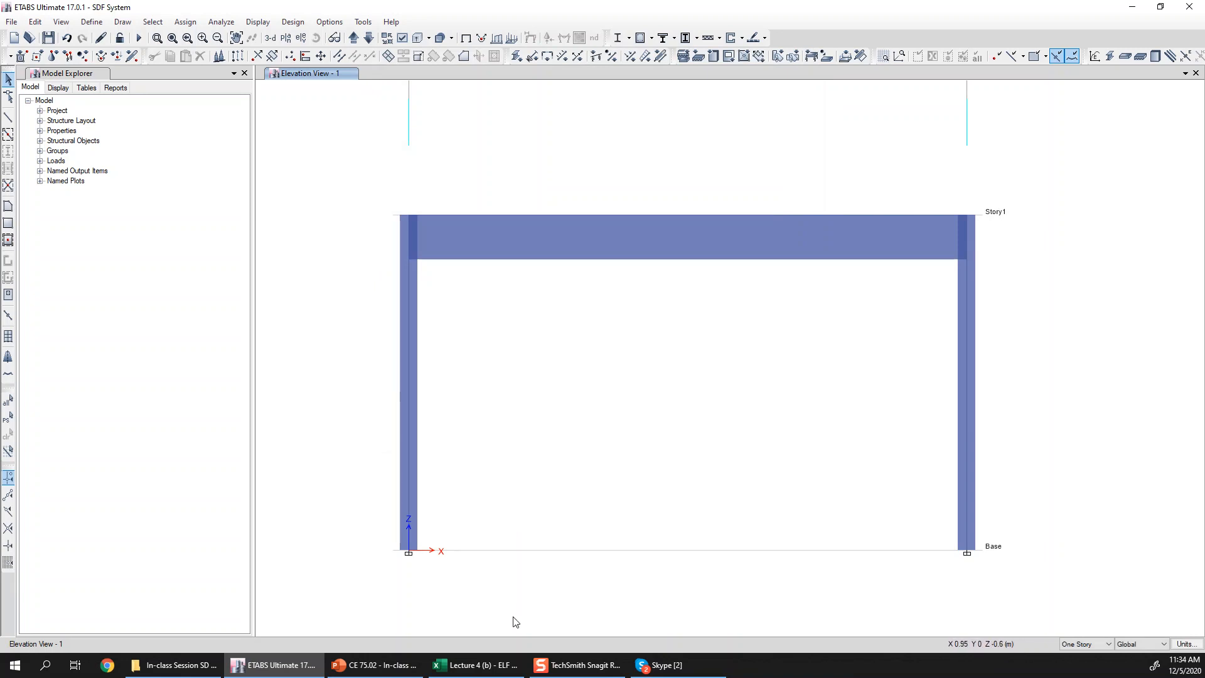
- Return to the Excel sheet and highlight the assumption "Beam is rigid in lateral direction."
click(495, 664)
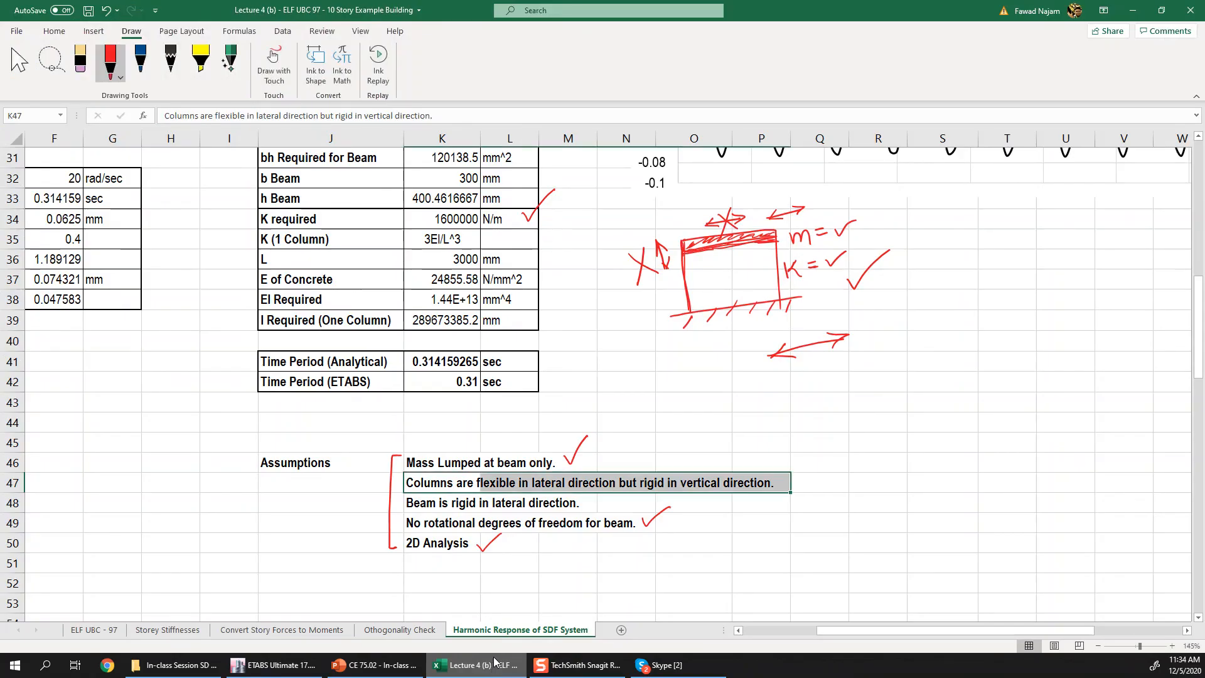
click(428, 503)
drag(428, 502, 594, 508)
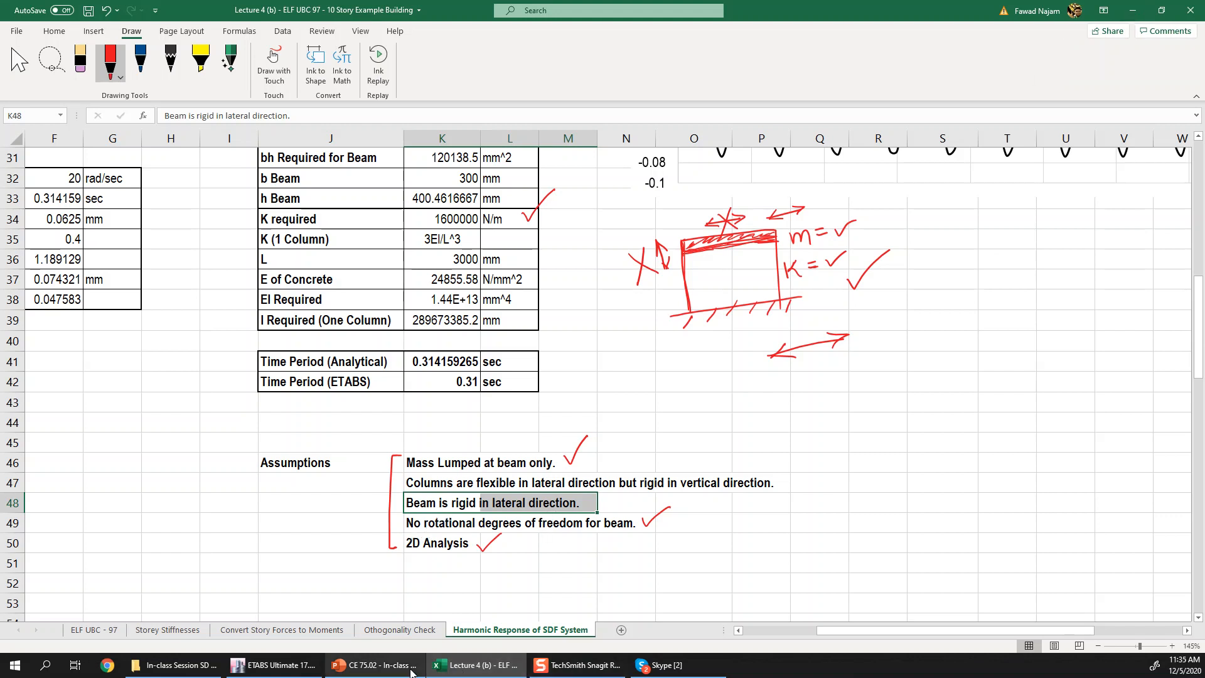
- Switch to ETABS and open the property and stiffness modification factors of the Beam frame section
click(315, 667)
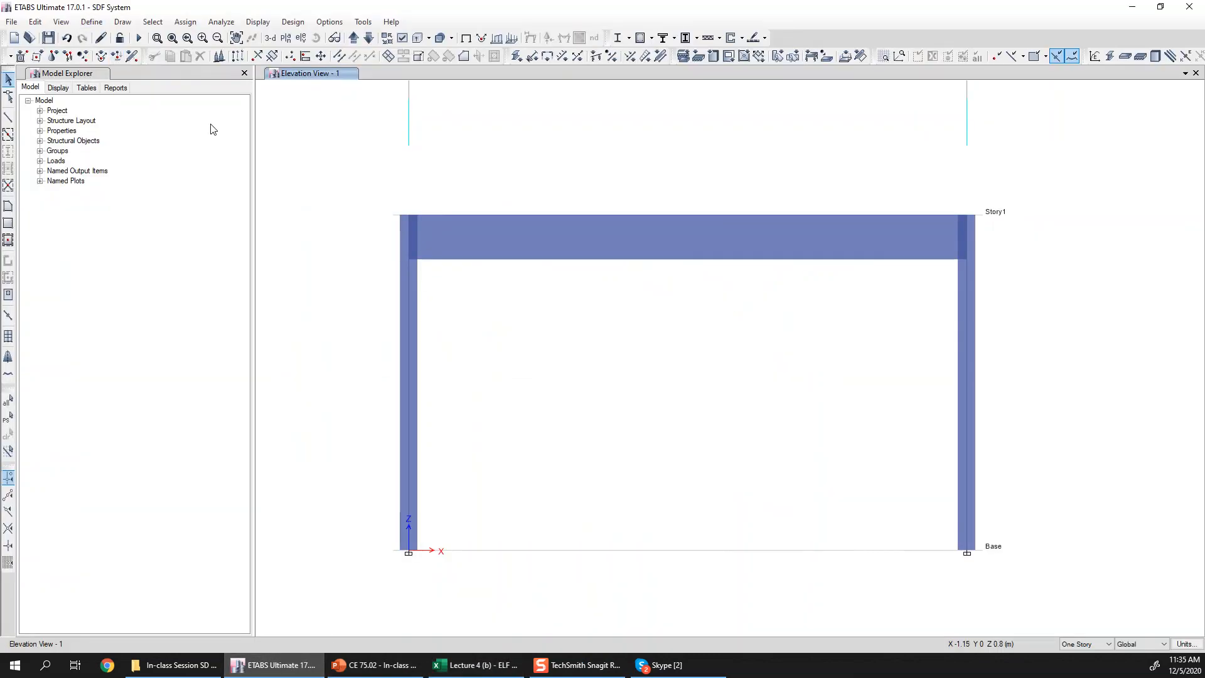
click(91, 22)
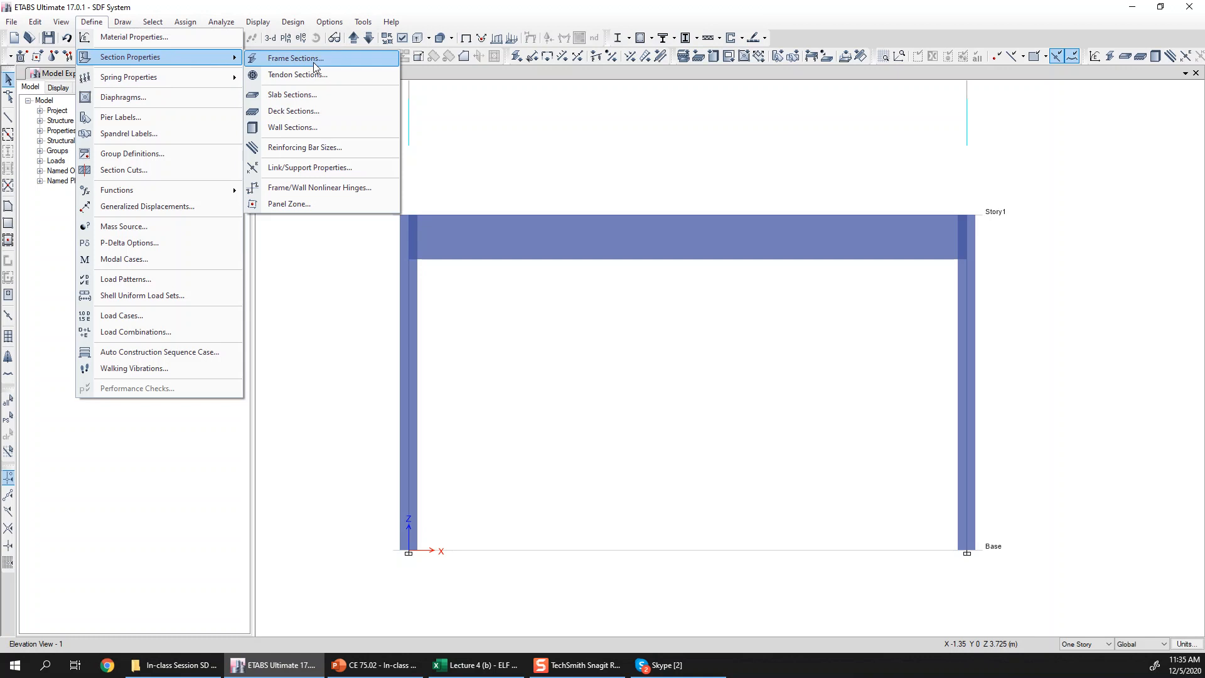
click(314, 61)
click(465, 261)
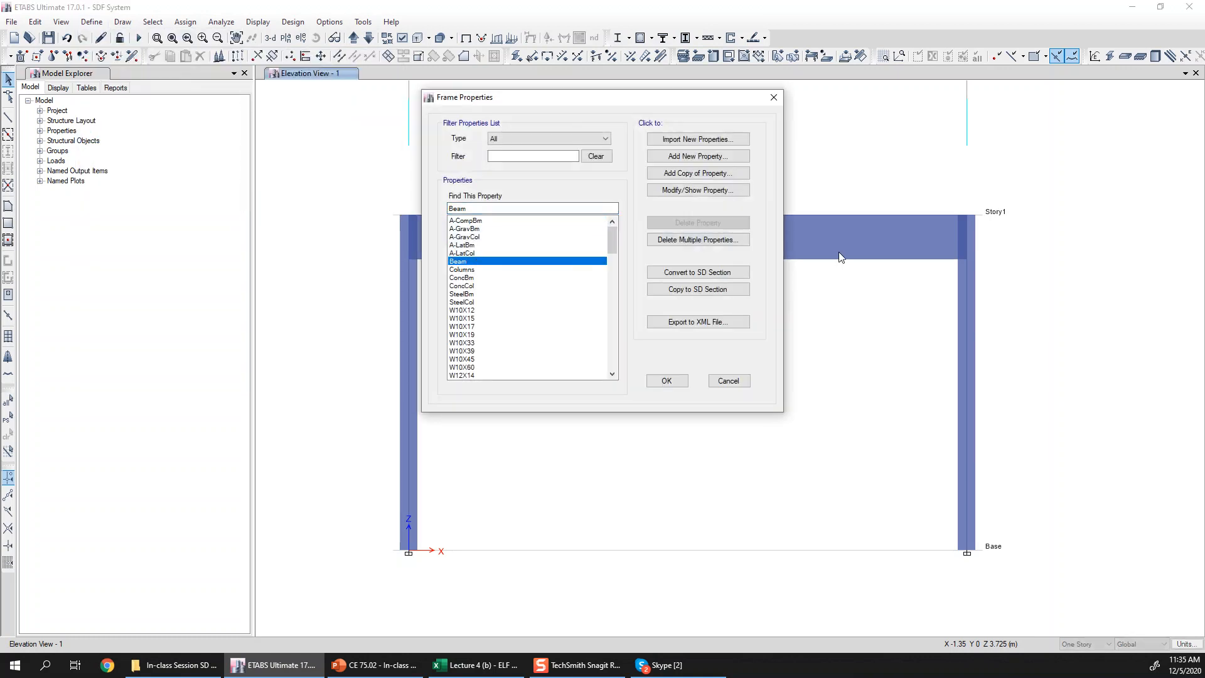
click(692, 191)
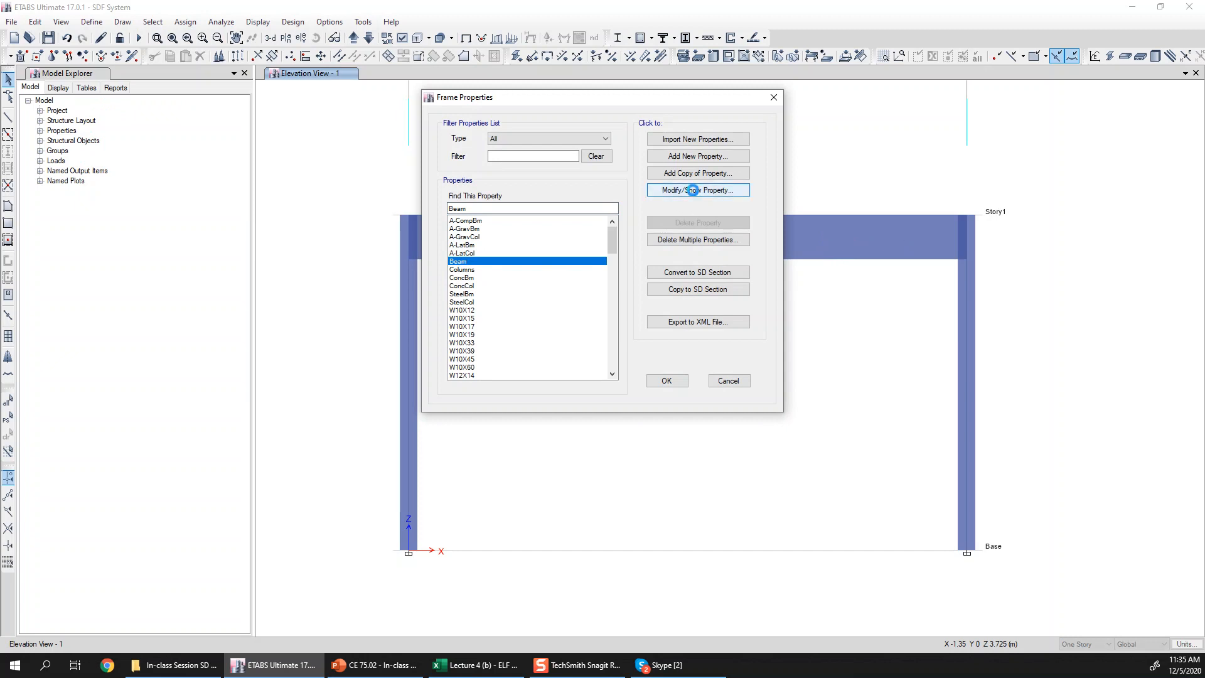
click(740, 254)
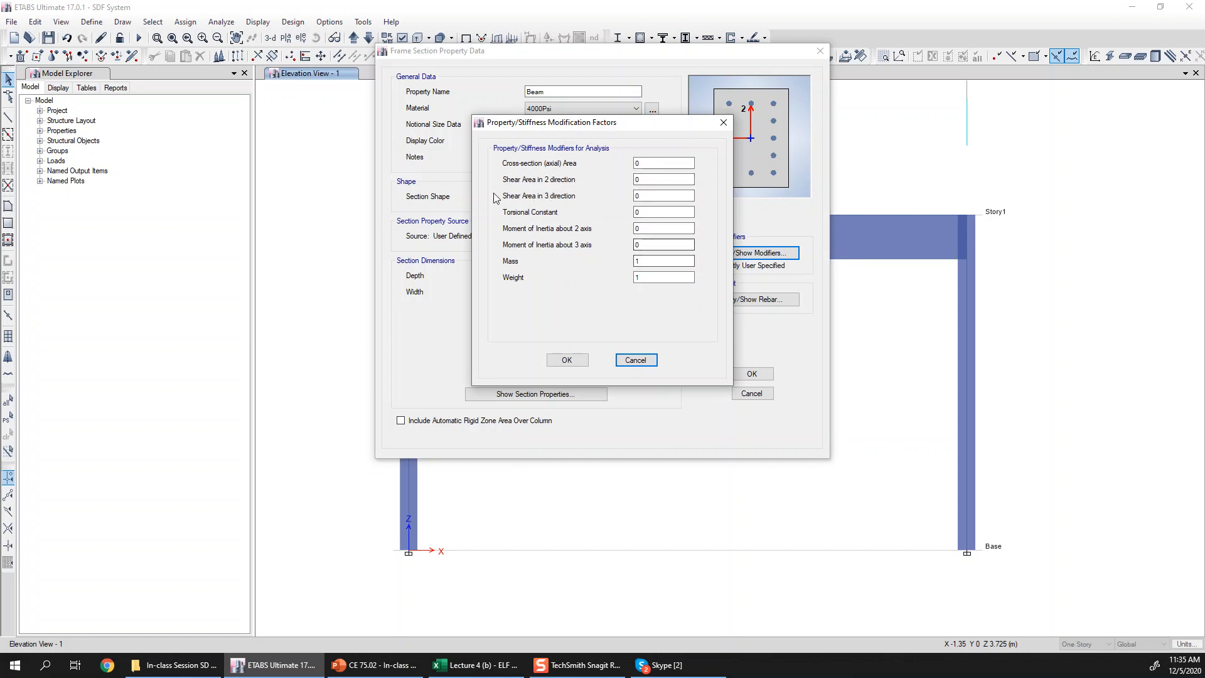
- Set the Beam section's moment of inertia modifiers about the 2 and 3 axes to 100
drag(579, 123, 433, 129)
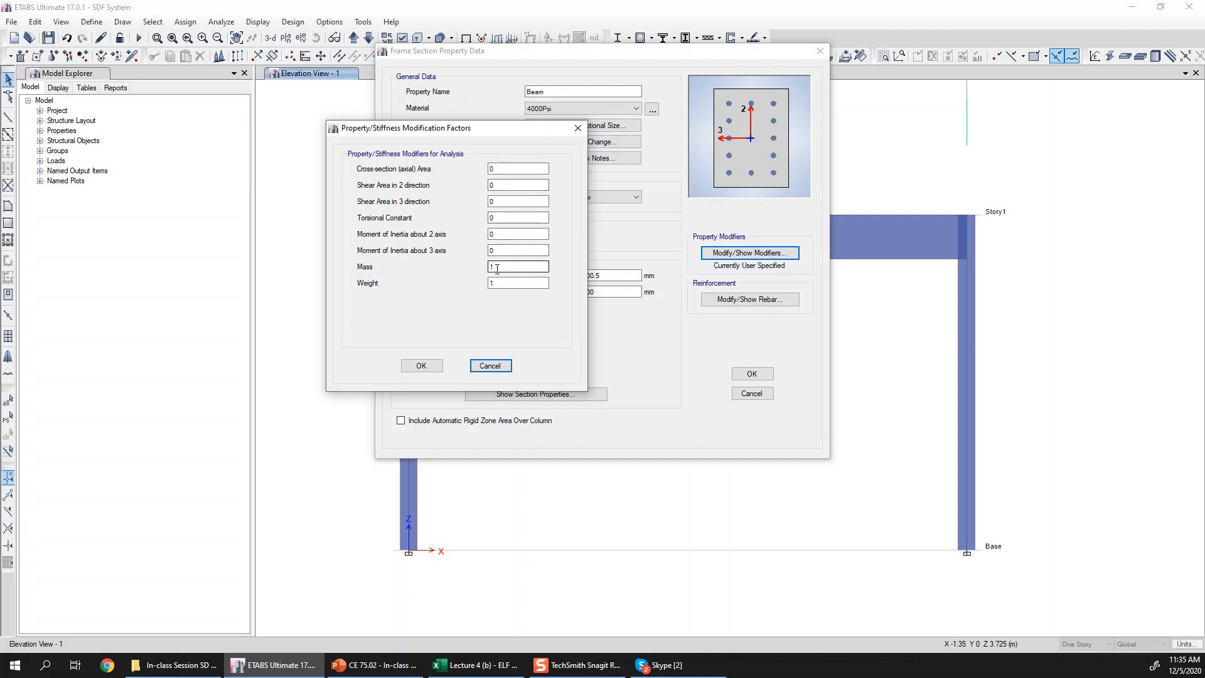
double_click(507, 251)
text(1)
click(504, 233)
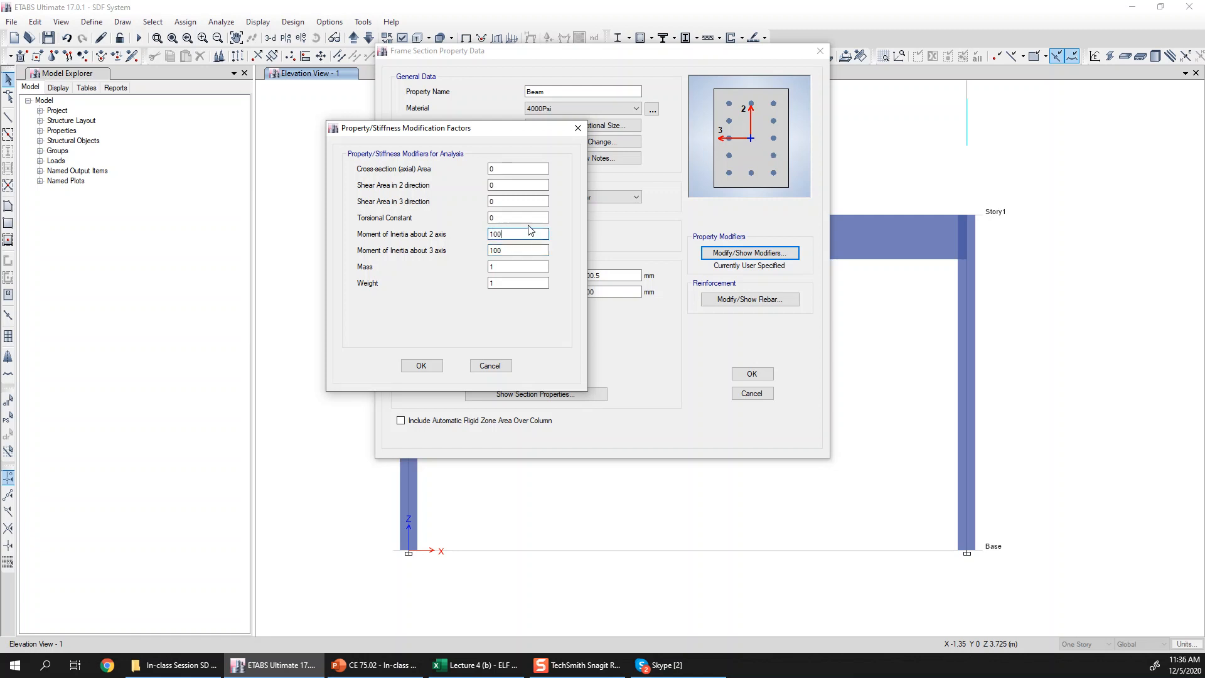
drag(505, 234, 487, 243)
- Set the Beam's torsional constant, both shear area and cross-section area modifiers to 100, and accept the section changes
click(489, 218)
text(100)
click(512, 201)
text(100)
click(512, 185)
text(100)
click(510, 169)
text(100)
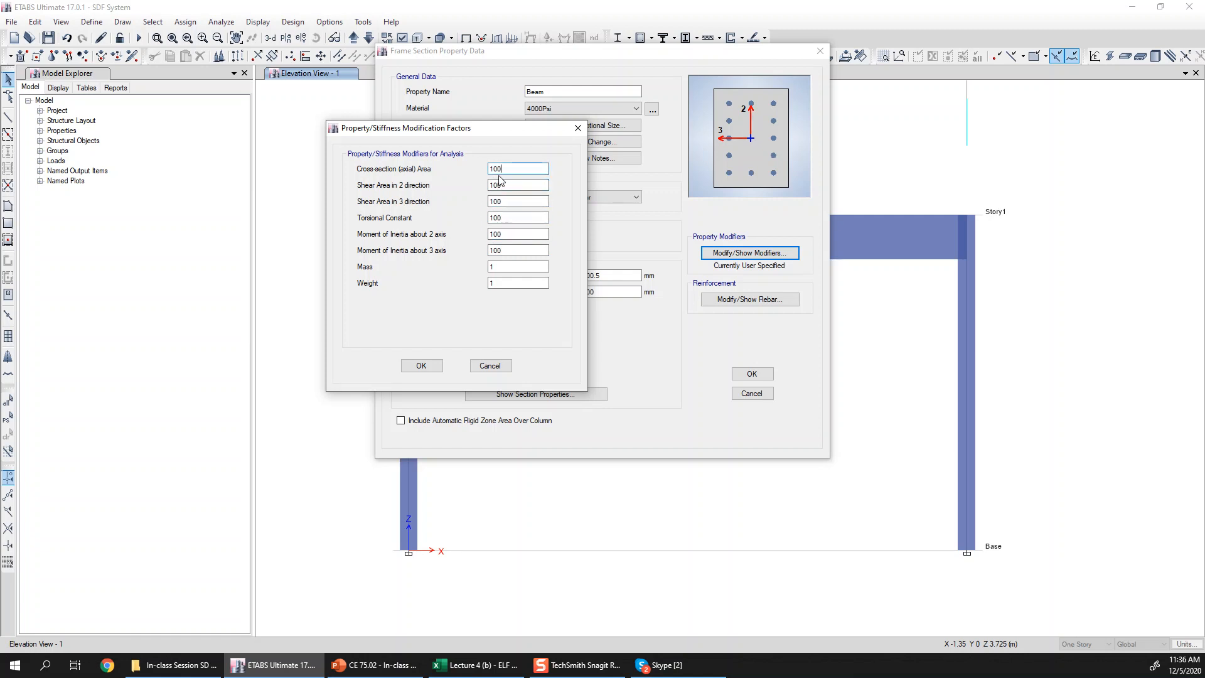
click(510, 251)
click(419, 365)
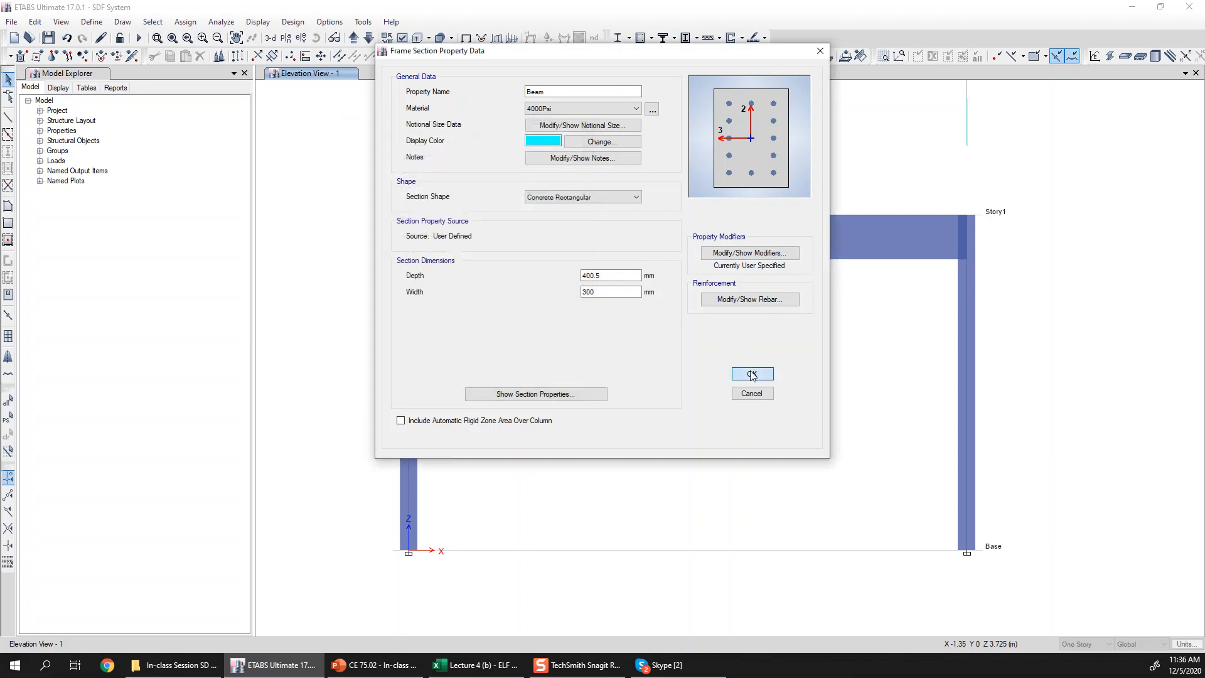
click(752, 374)
click(667, 381)
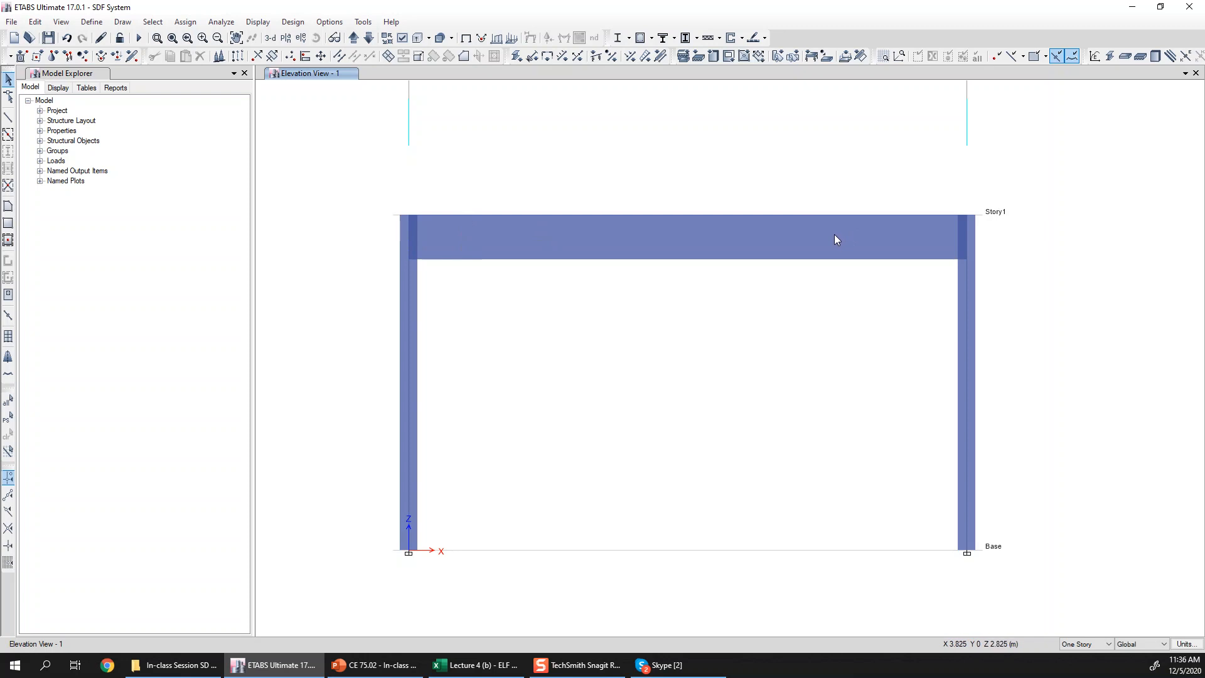
- Return to the Excel sheet and highlight the assumptions about the beam's lateral rigidity and its lack of rotational degrees of freedom
click(477, 665)
drag(439, 503, 584, 503)
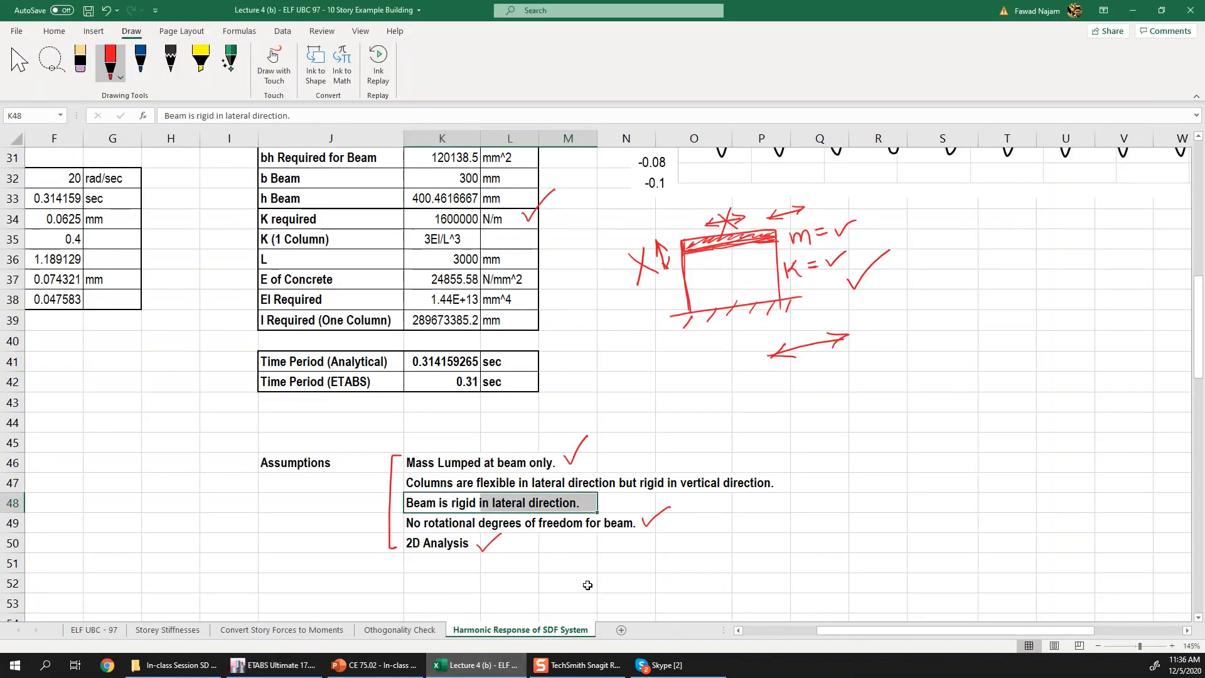
click(574, 554)
click(420, 523)
drag(419, 523, 607, 509)
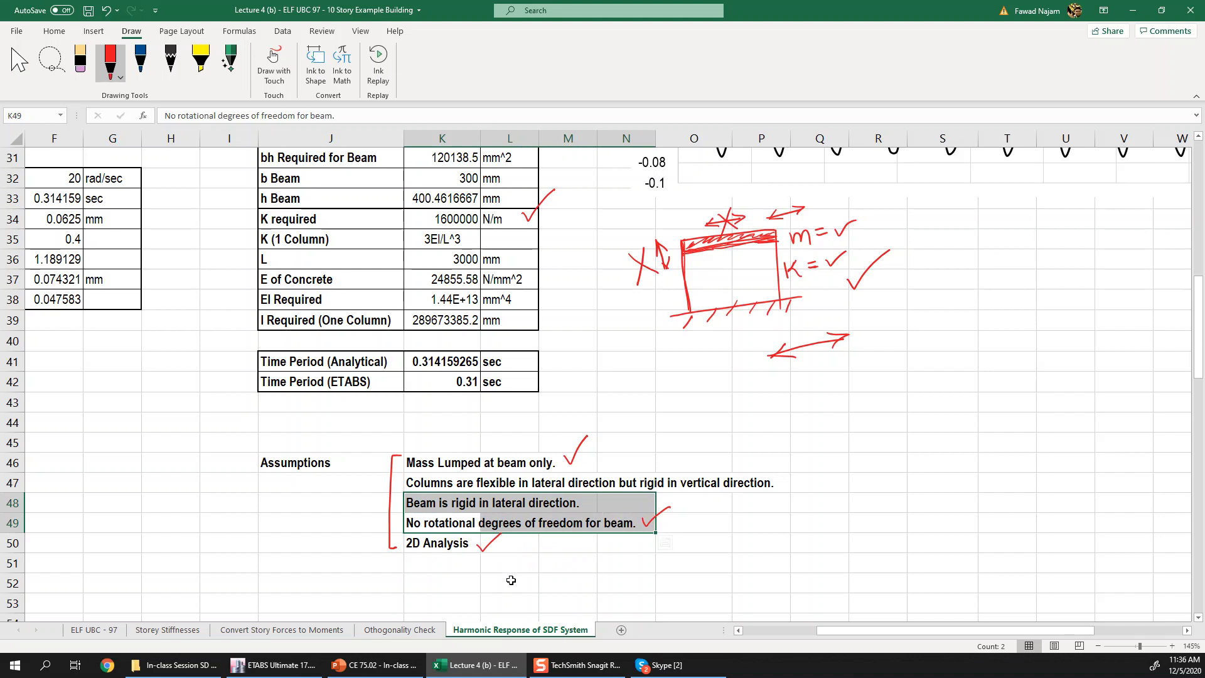
- Point out the "2D Analysis" assumption by selecting its cell in the assumptions list
click(429, 568)
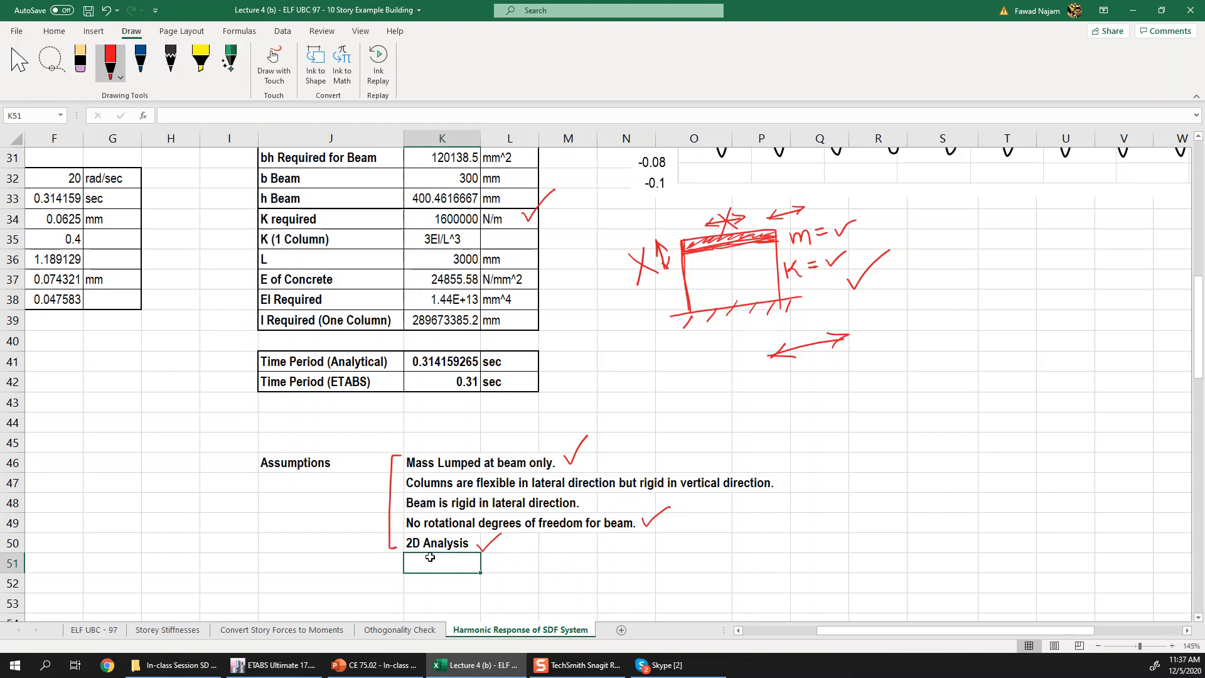
click(409, 539)
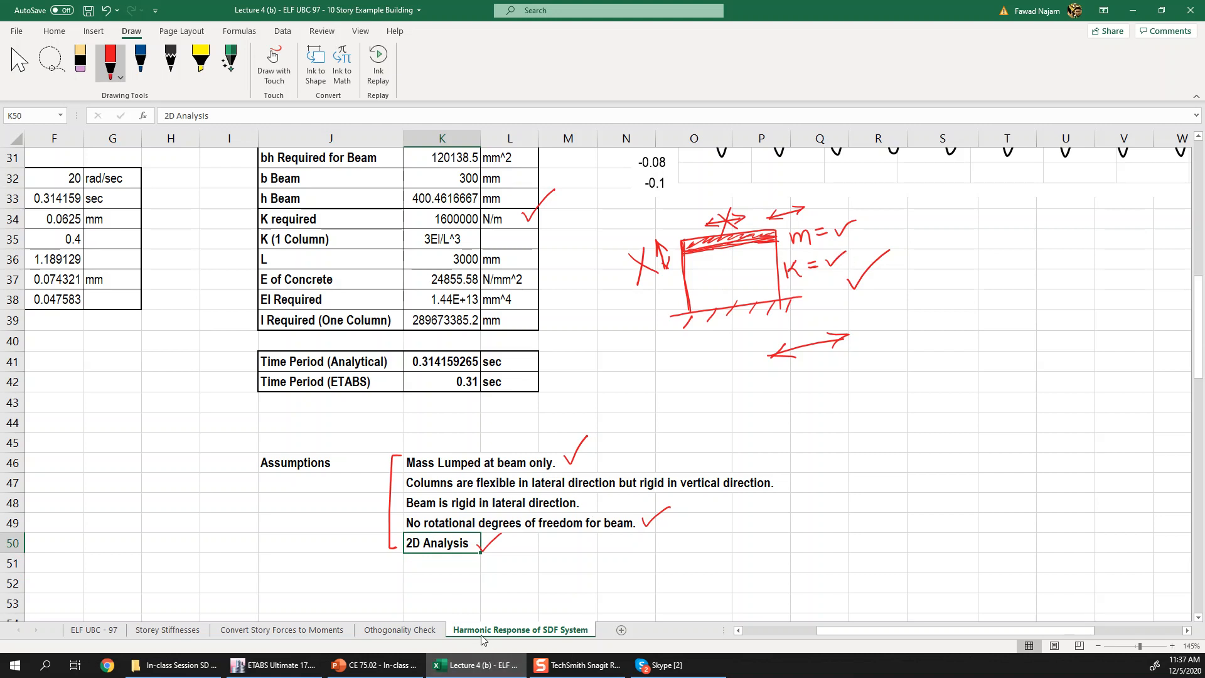
mouse_move(374, 664)
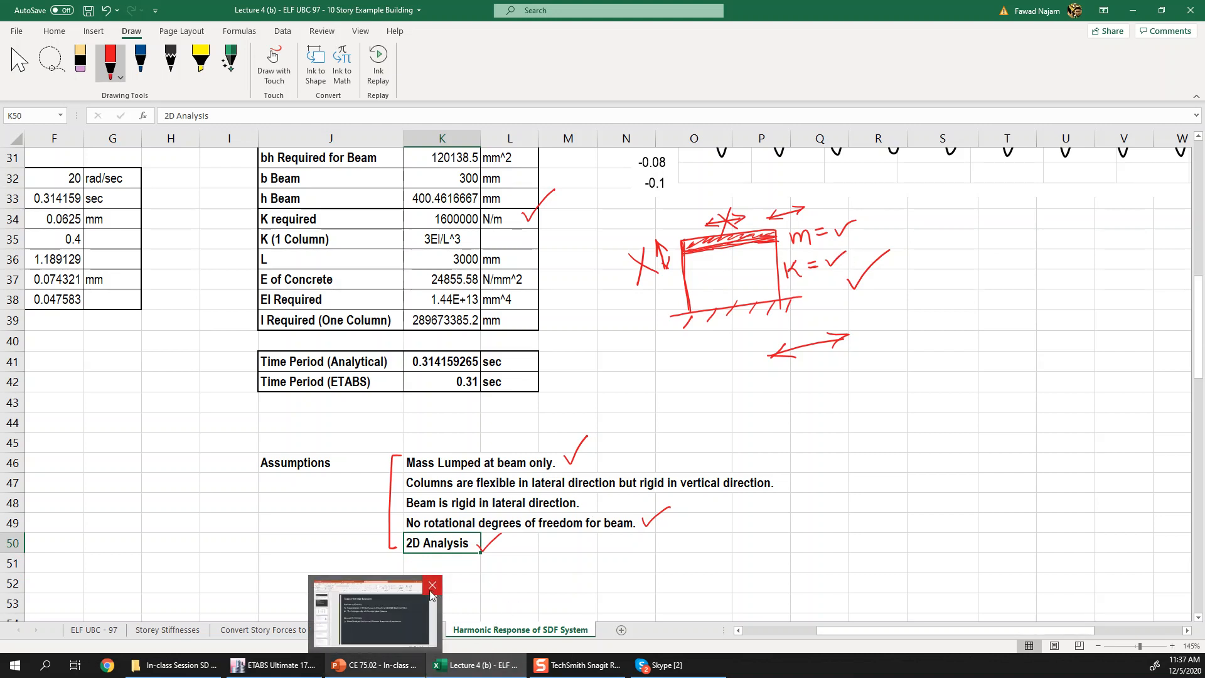
- Switch to ETABS and restrict the building's active degrees of freedom to the XZ Plane option, with UX, UZ and RY active
click(274, 665)
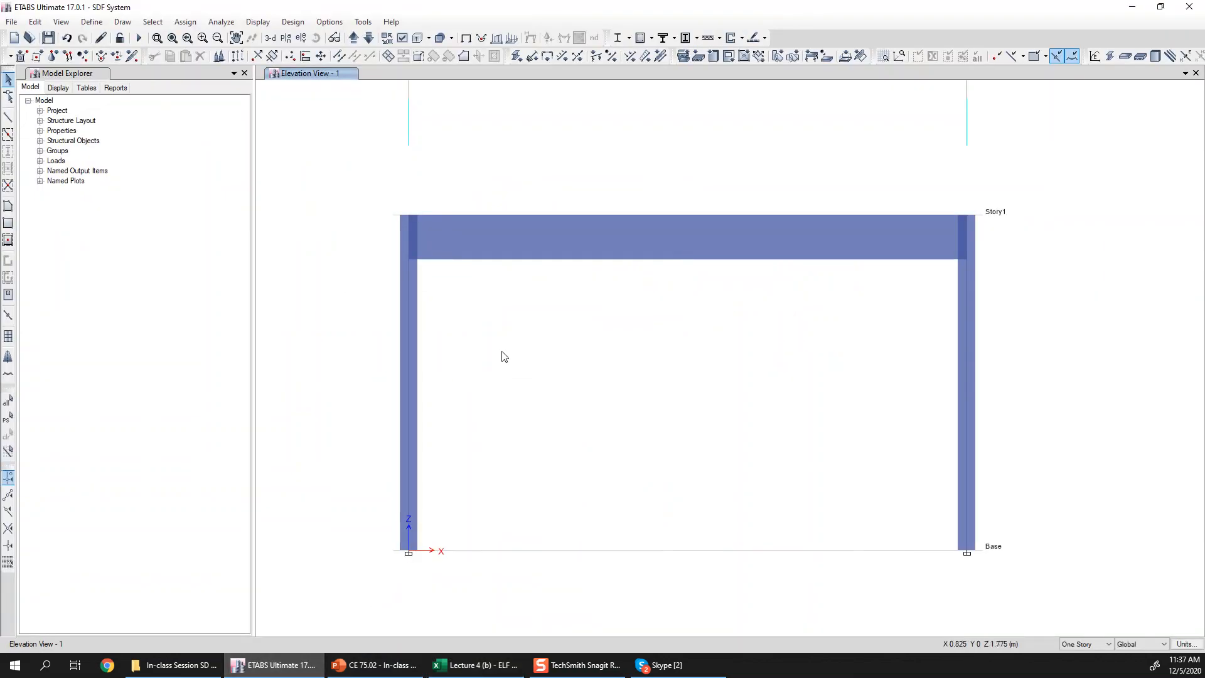
click(227, 26)
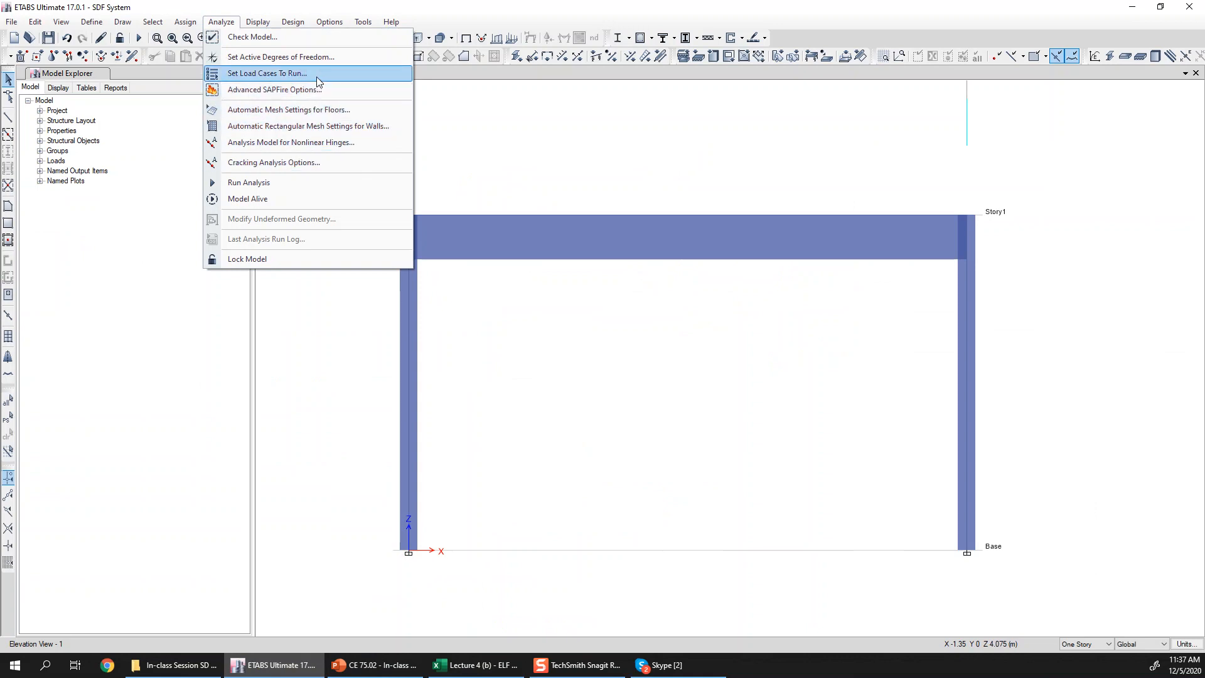
click(344, 58)
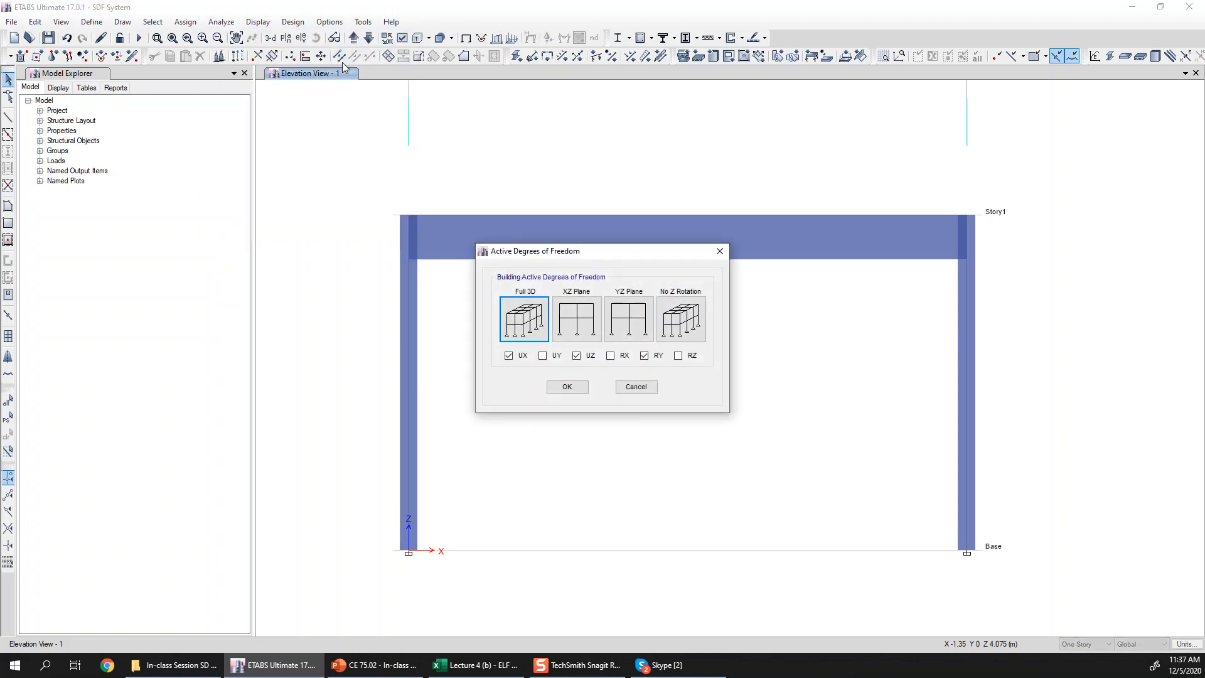
drag(547, 255, 540, 226)
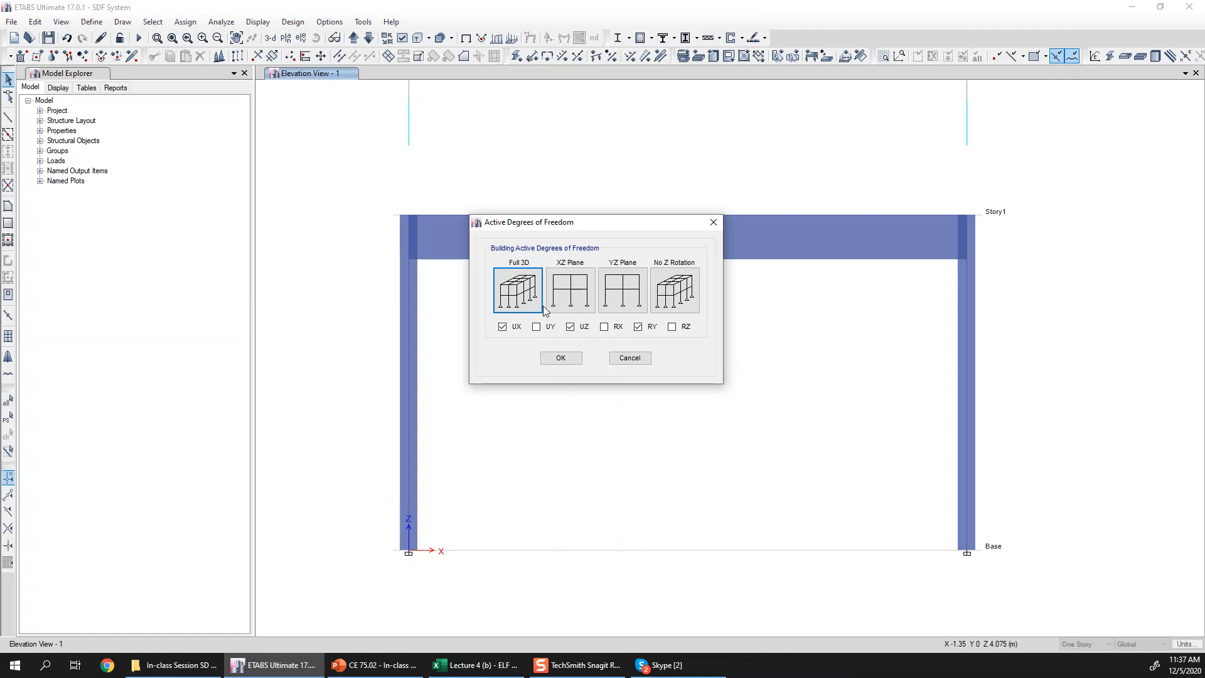
click(526, 296)
drag(574, 225, 621, 177)
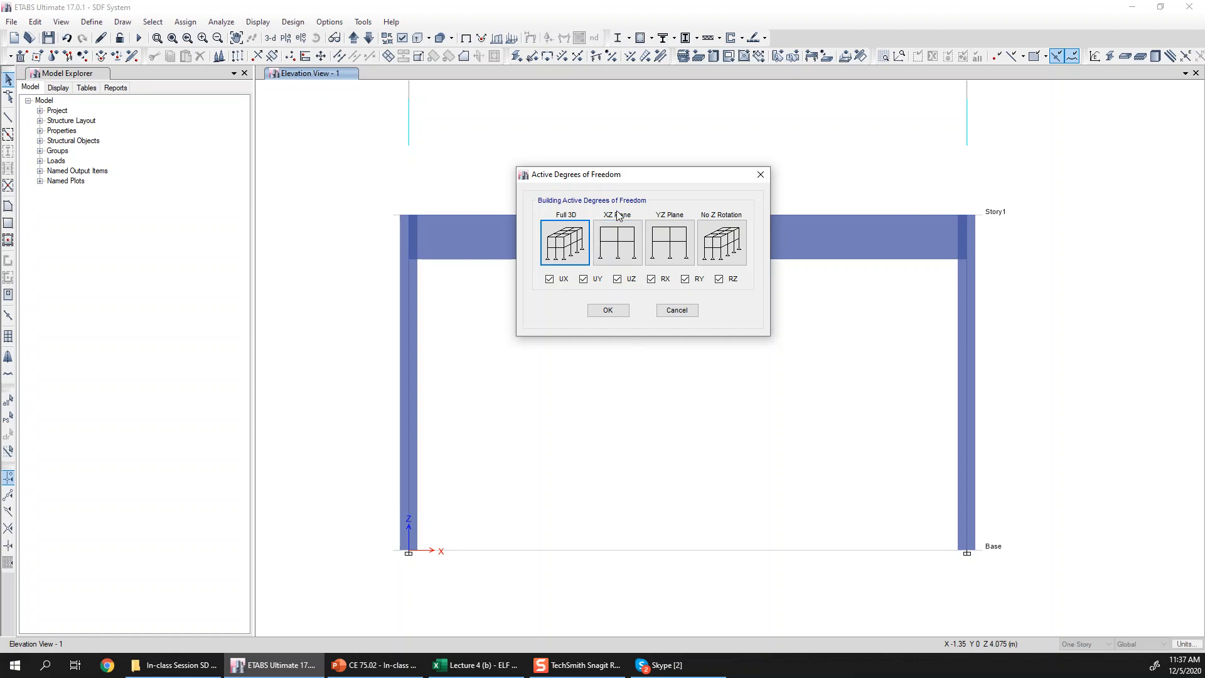
click(616, 242)
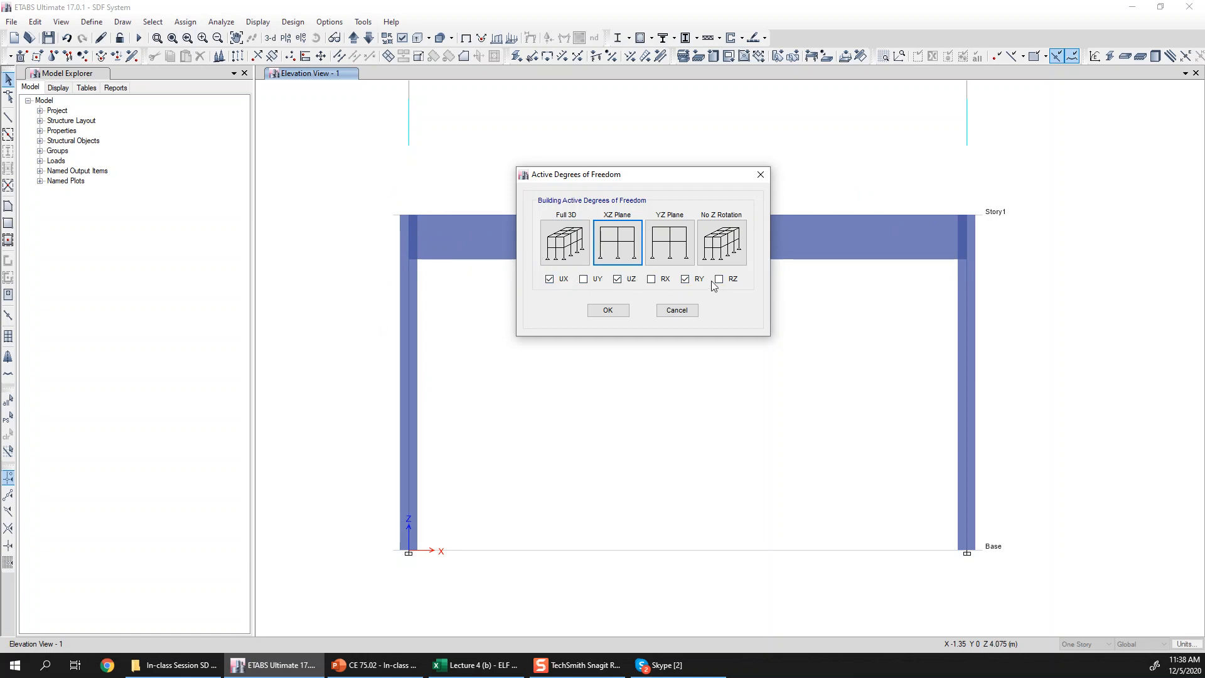
click(608, 310)
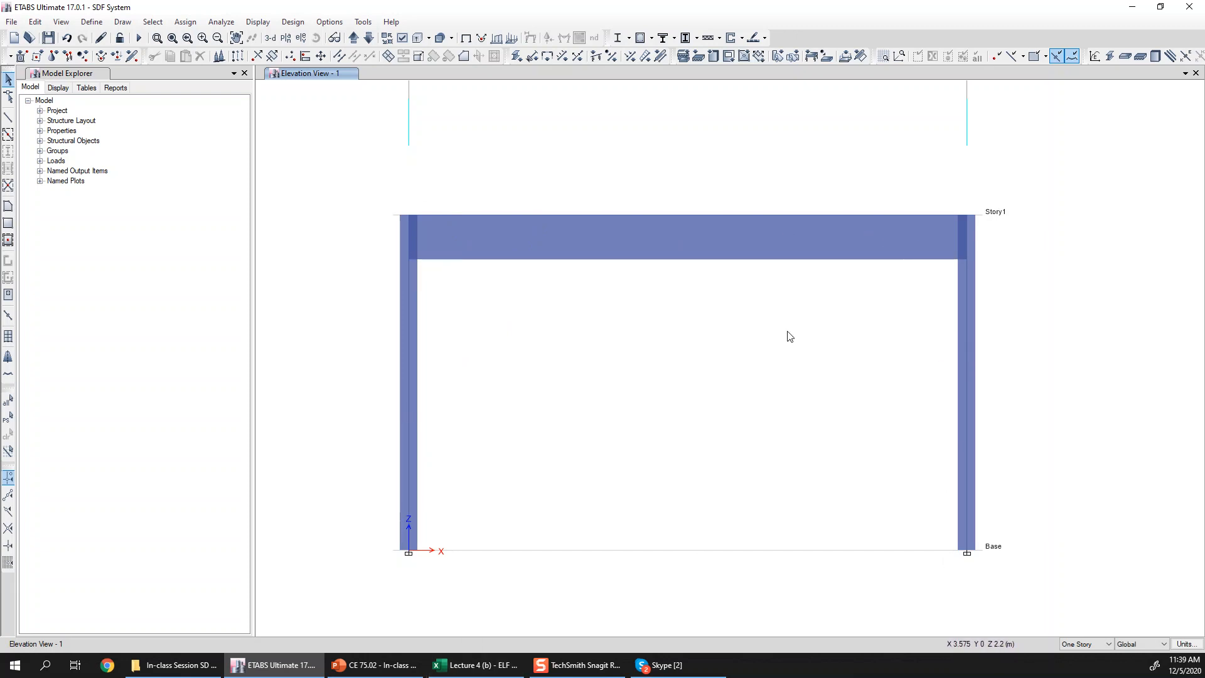
- Return to the Excel sheet, revisit the 2D Analysis assumption, and highlight the required mass and concrete density in the ETABS Model table
click(477, 665)
click(439, 543)
click(626, 422)
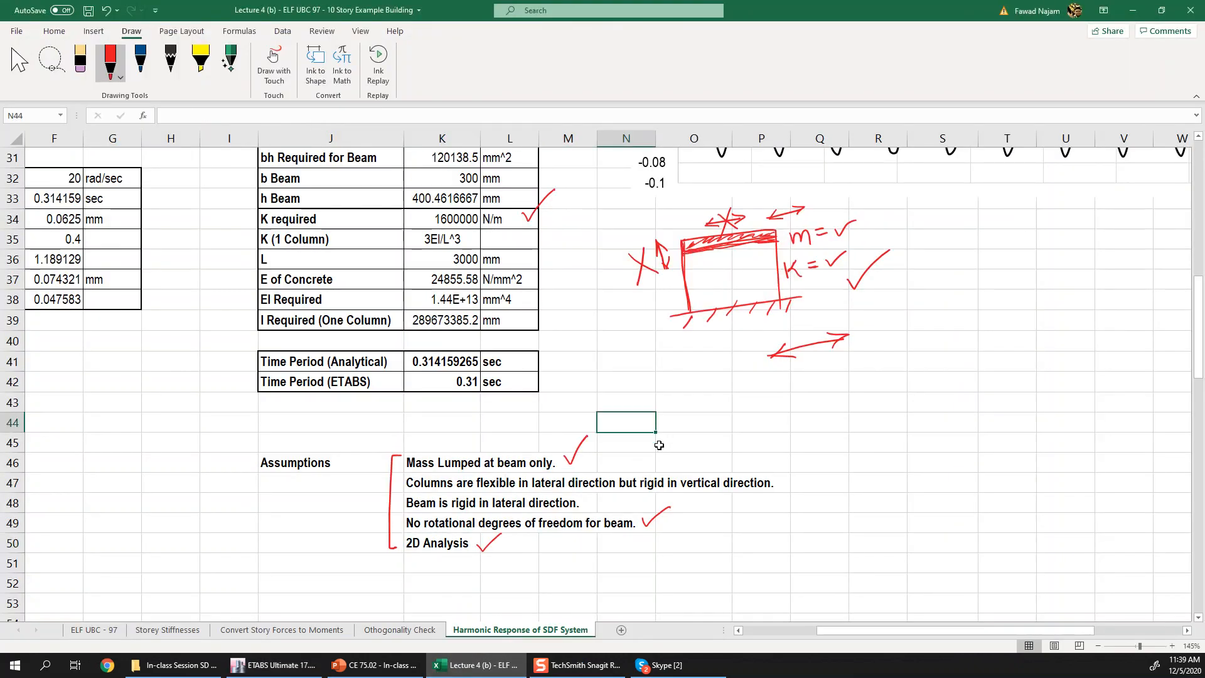
scroll(550, 530, up, 2)
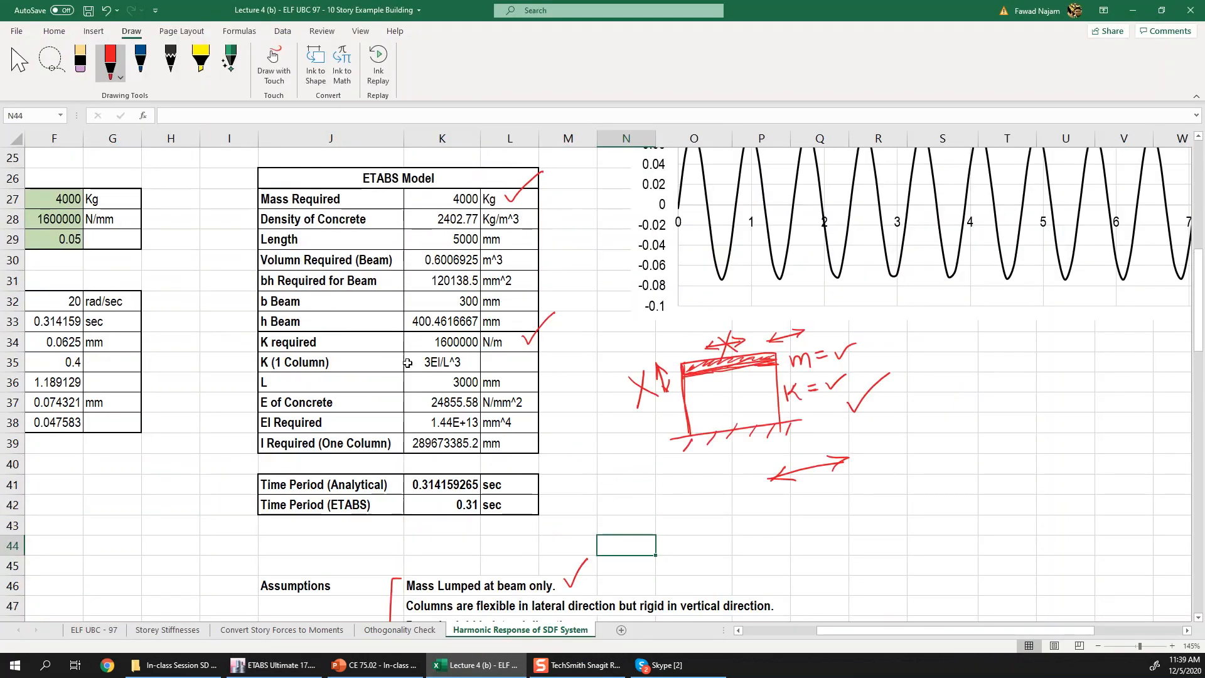
drag(300, 199, 446, 196)
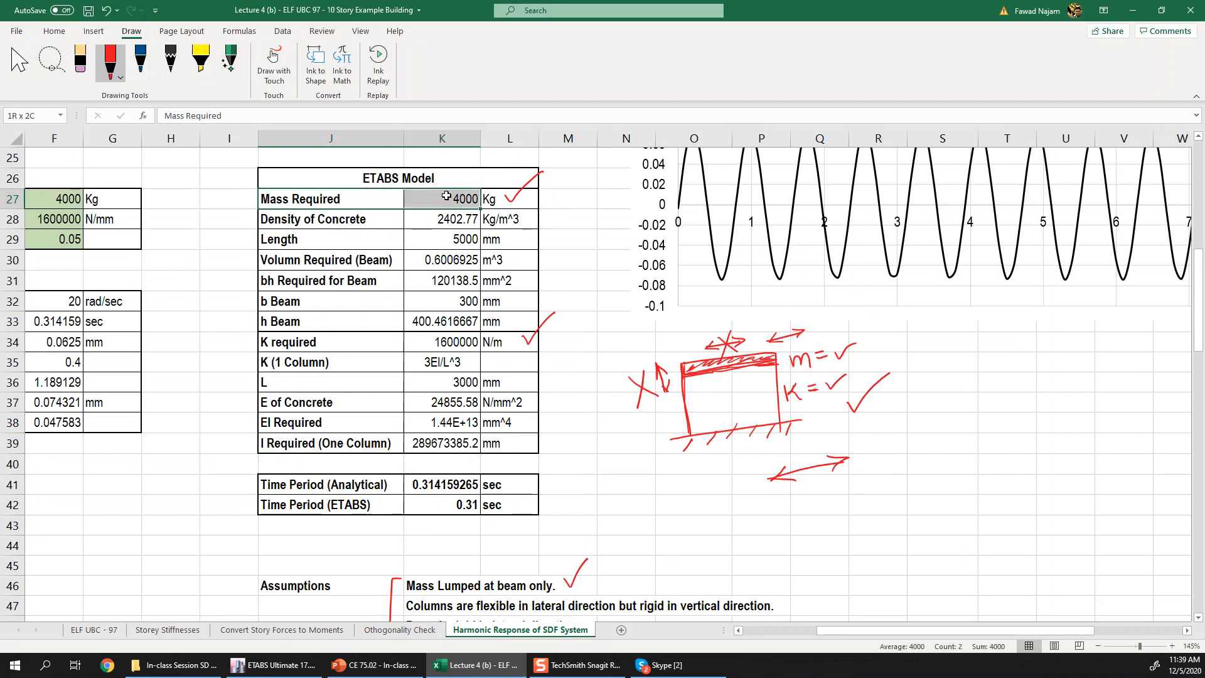
click(368, 222)
drag(369, 221, 505, 219)
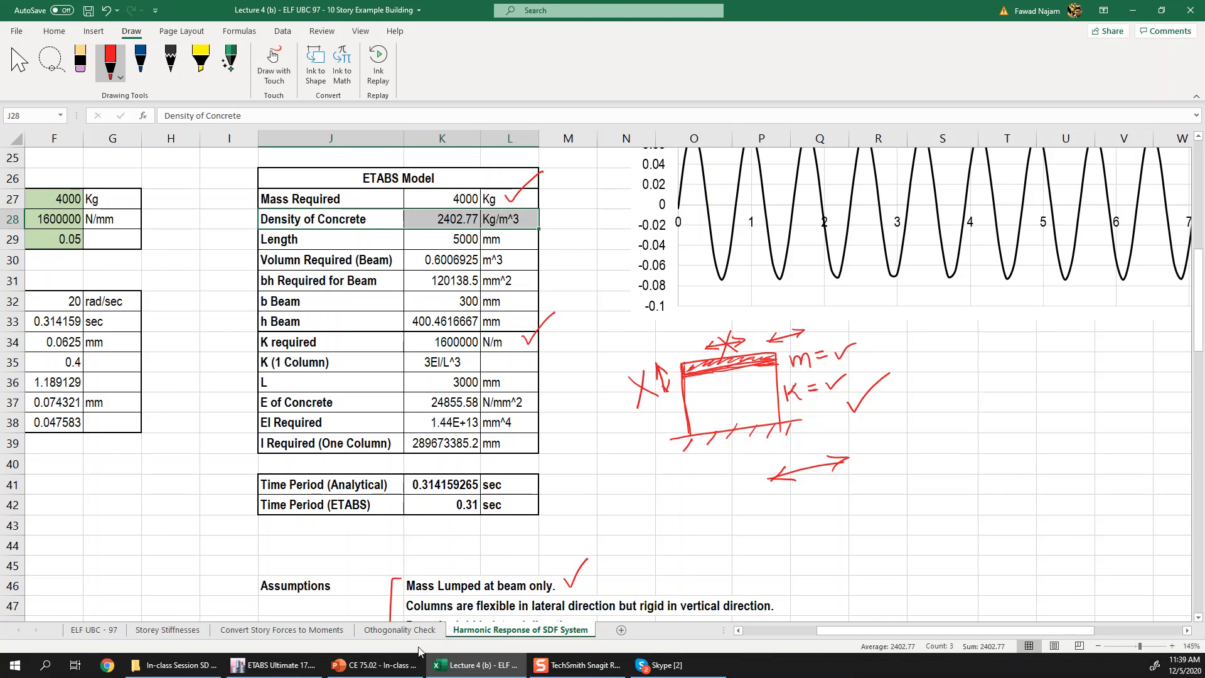
- Switch to ETABS and examine the weight and mass per unit volume of the 4000Psi concrete, leaving the material unchanged
click(282, 673)
click(91, 22)
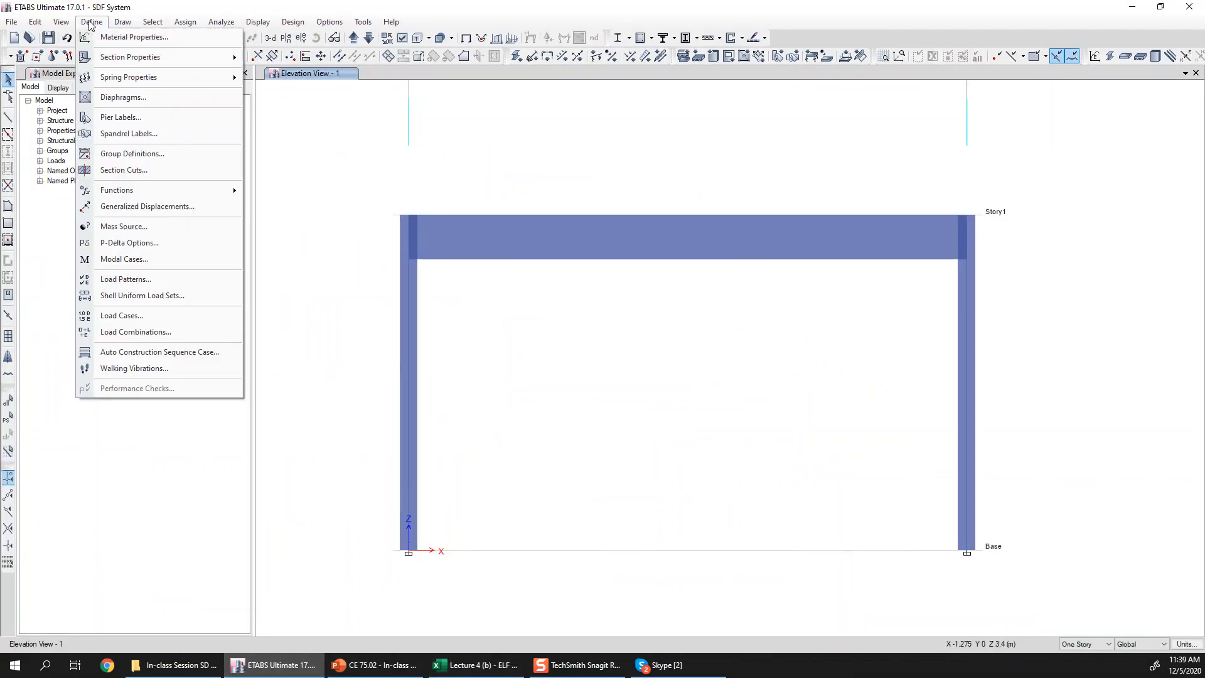
click(102, 37)
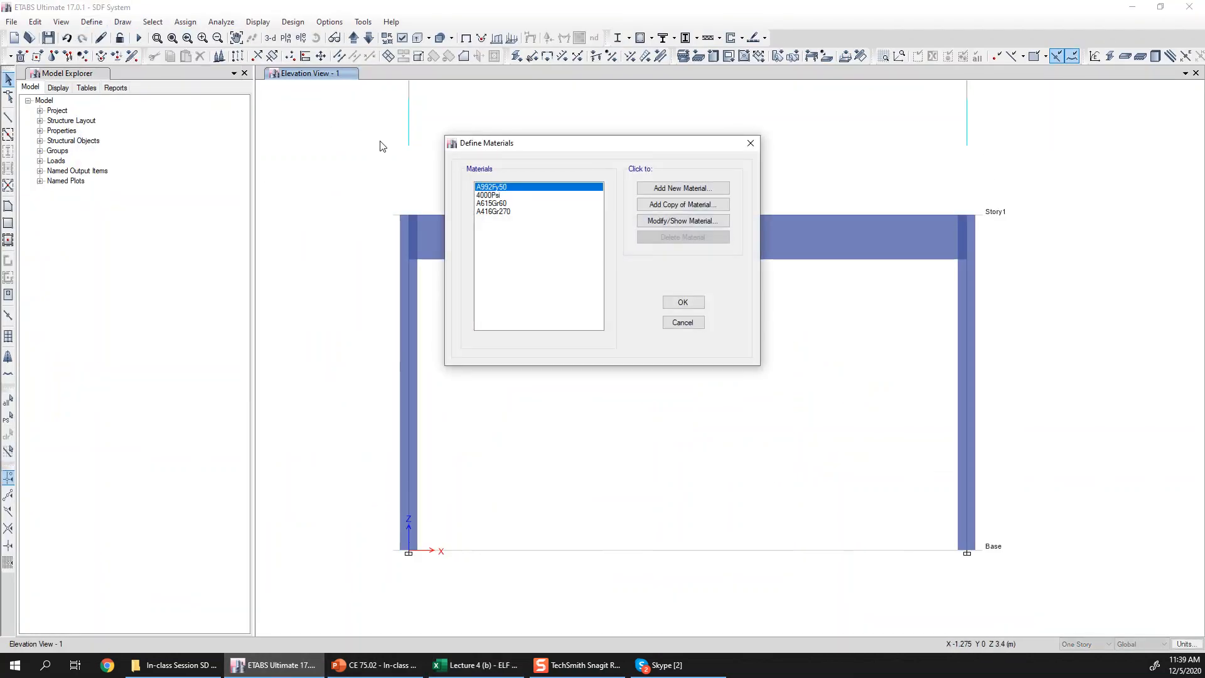
drag(544, 148, 514, 153)
click(472, 200)
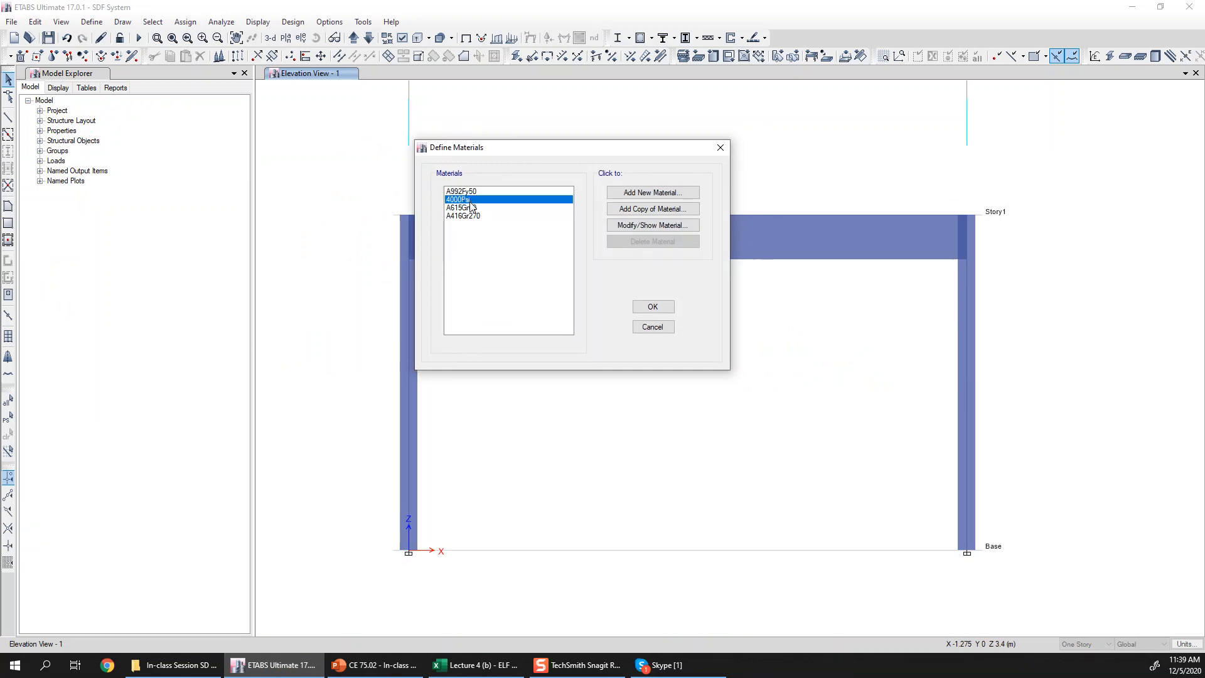
click(648, 224)
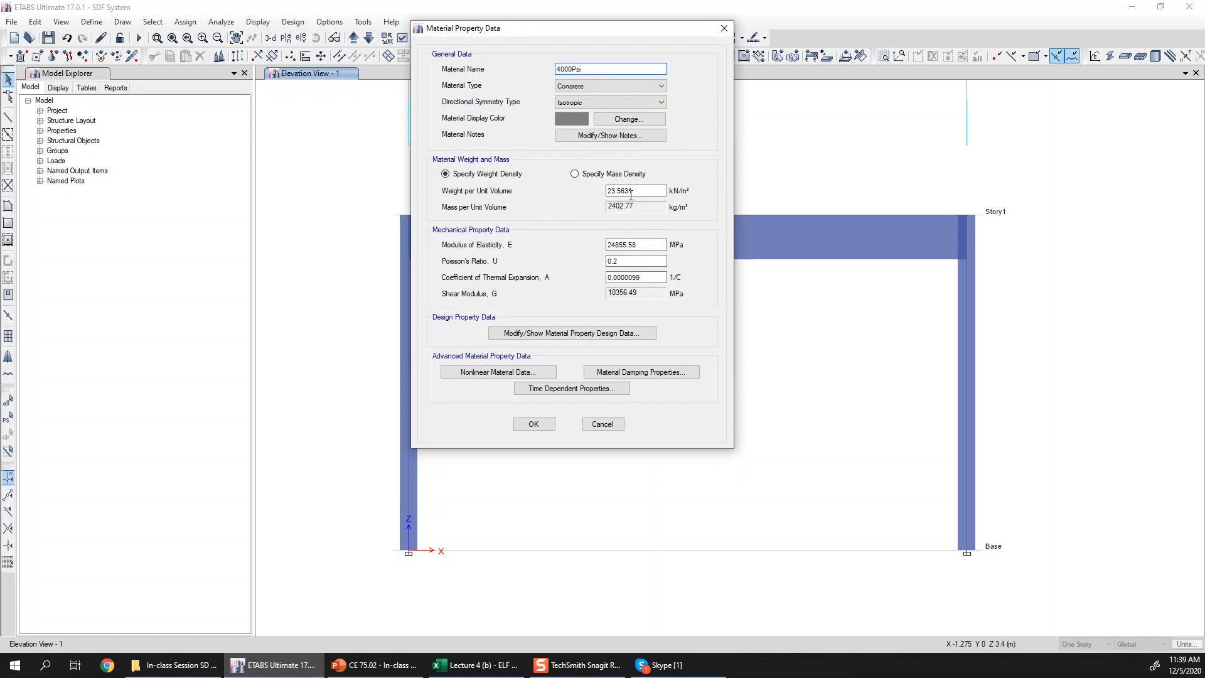
drag(598, 33, 717, 180)
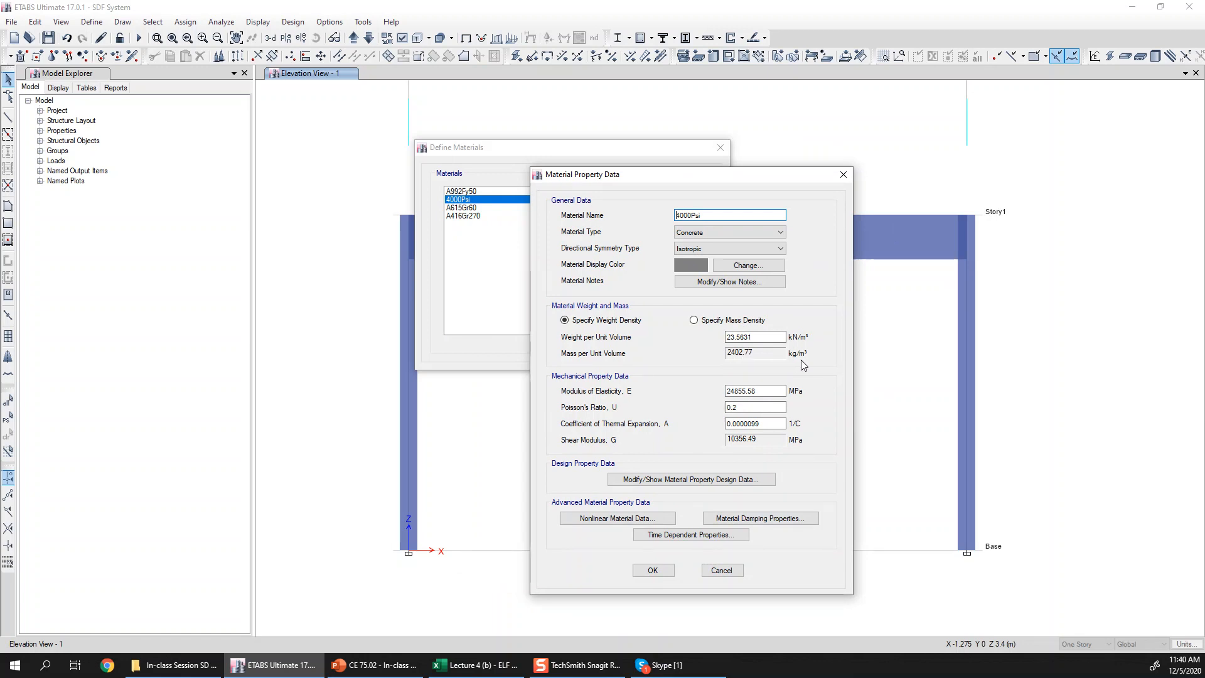
click(721, 570)
- Highlight the beam length in the Excel table, and return to ETABS to close the materials definition
click(475, 665)
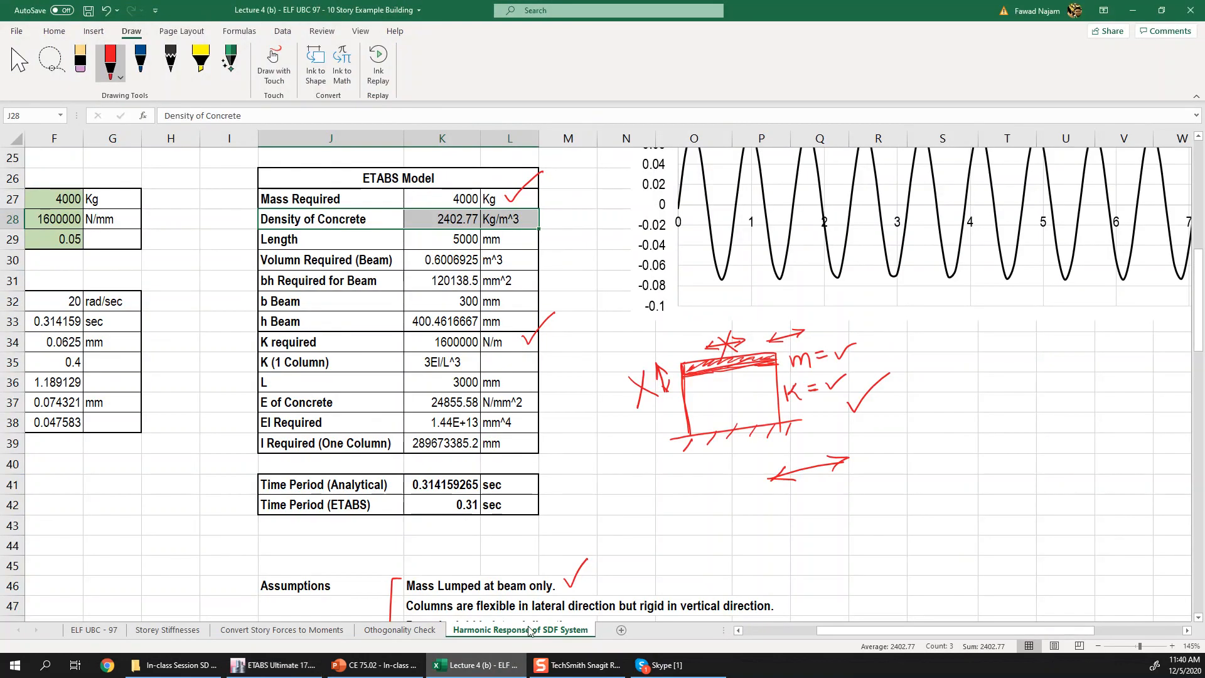
click(465, 219)
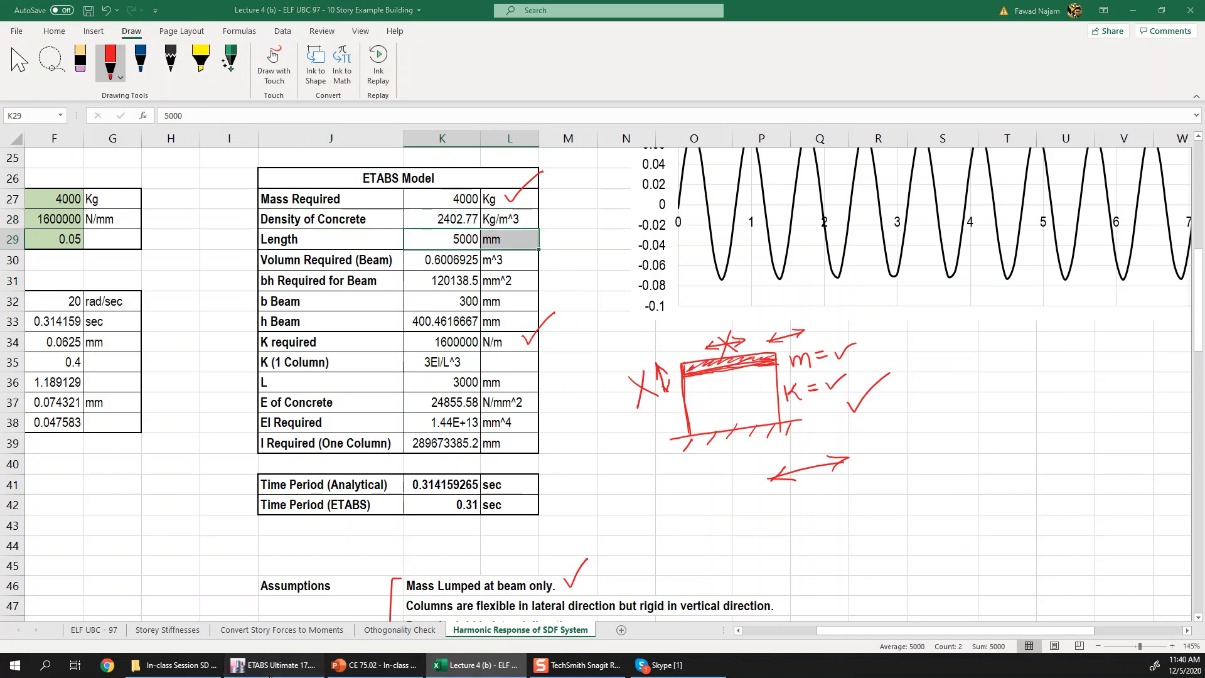
click(274, 664)
click(720, 148)
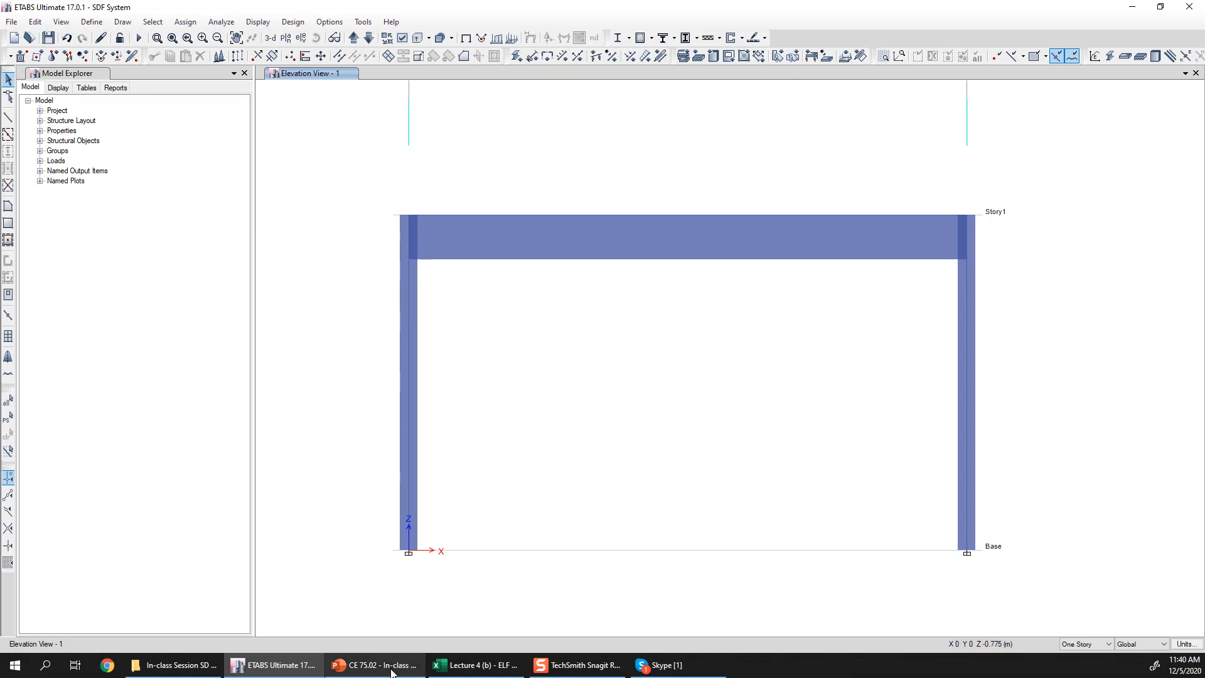
- In the Excel sheet, highlight the beam's required bh area, its b and h dimensions, and the required mass they are based on
click(455, 667)
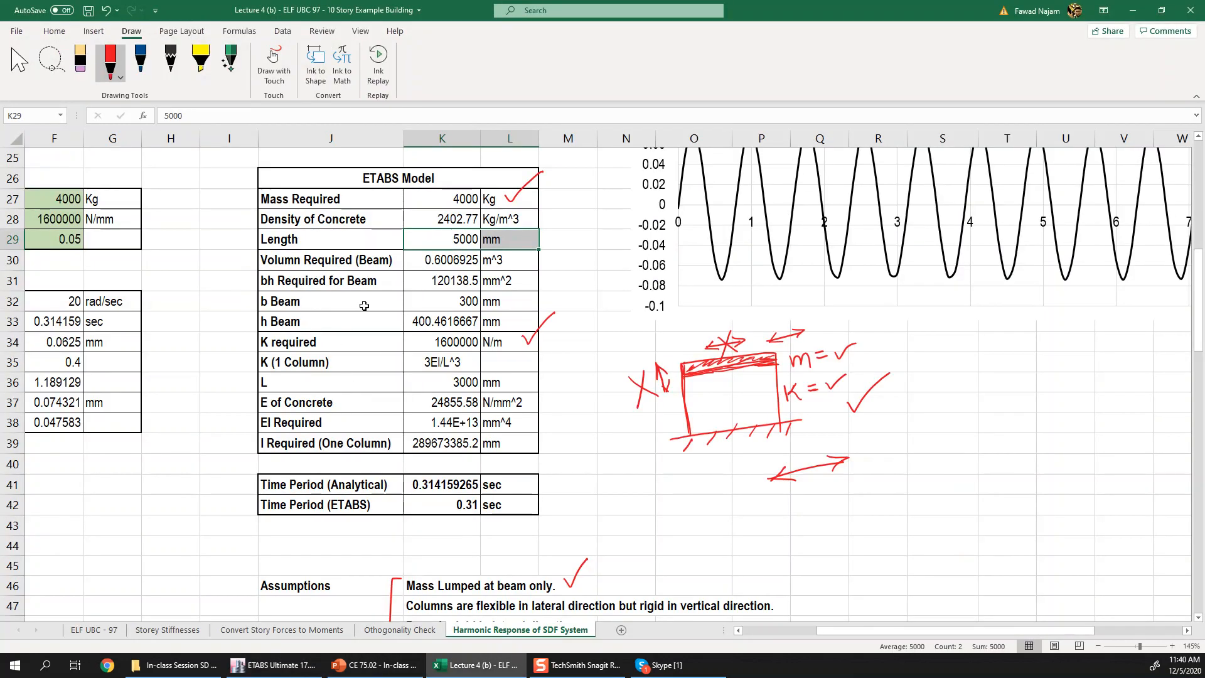
drag(442, 303, 450, 321)
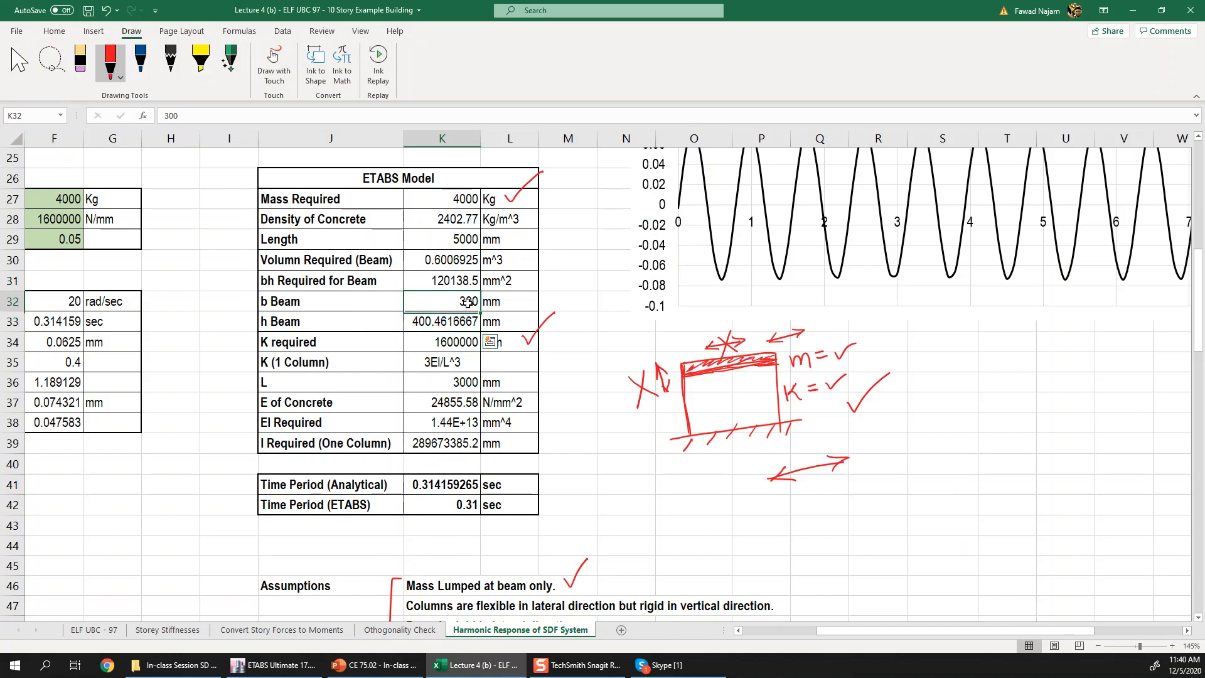
click(289, 280)
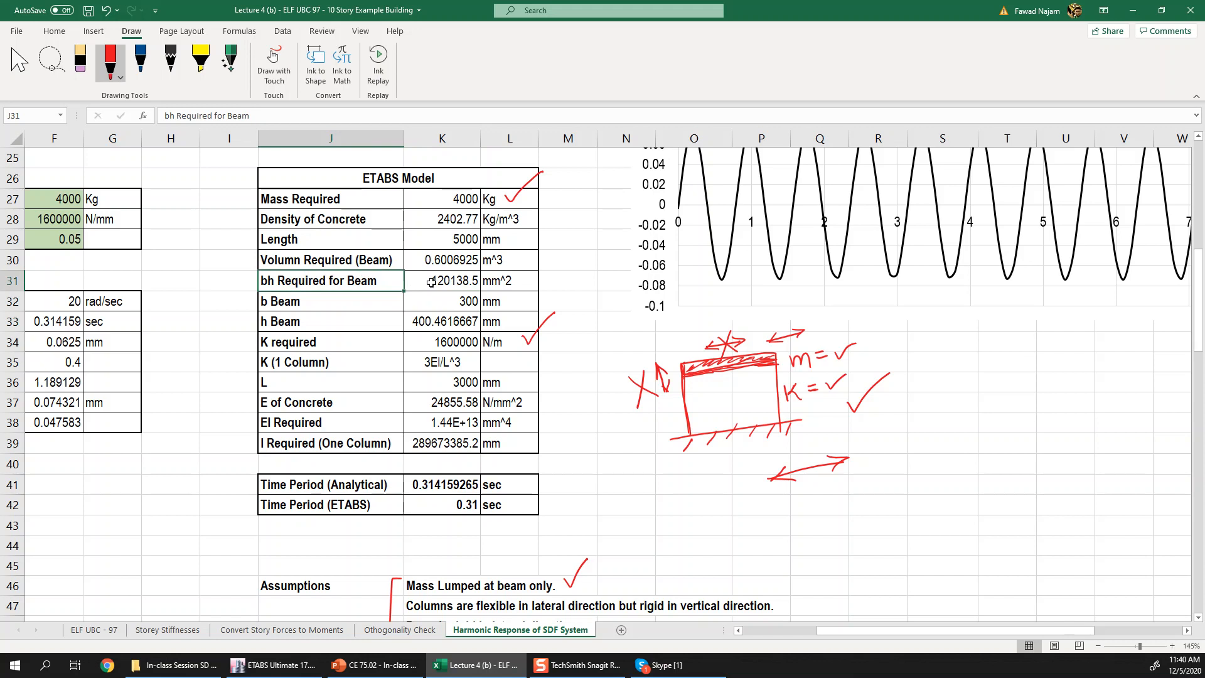
drag(471, 302, 470, 314)
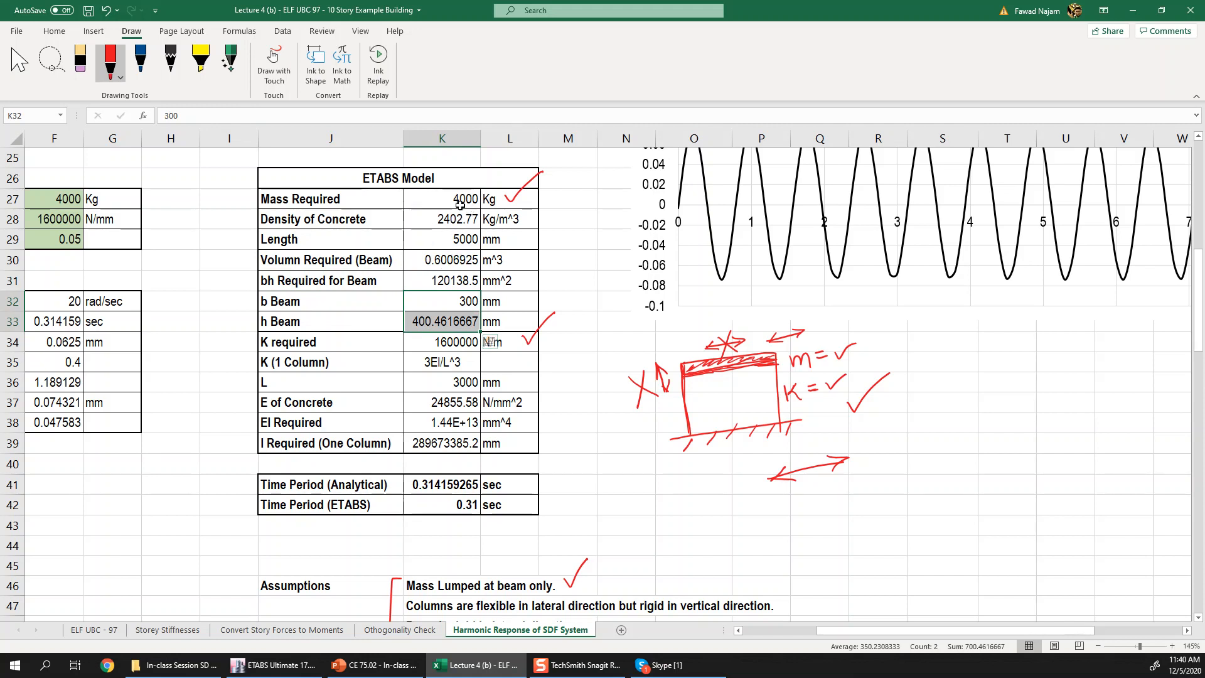
drag(461, 199, 496, 200)
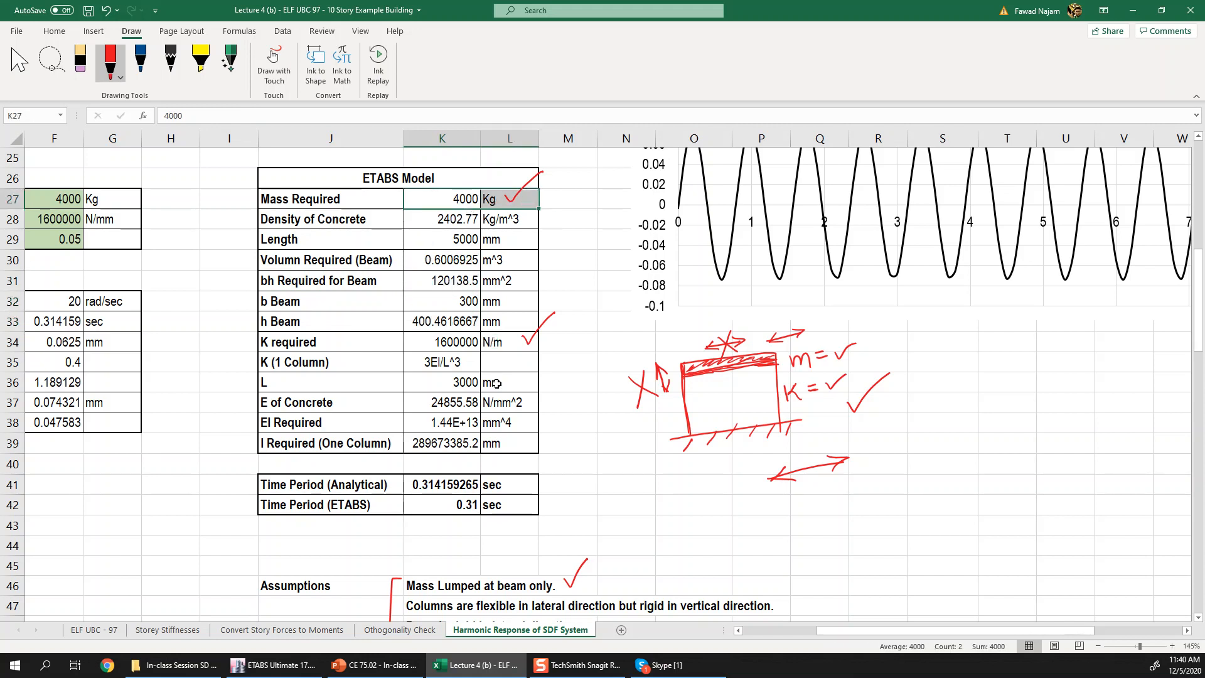
click(455, 308)
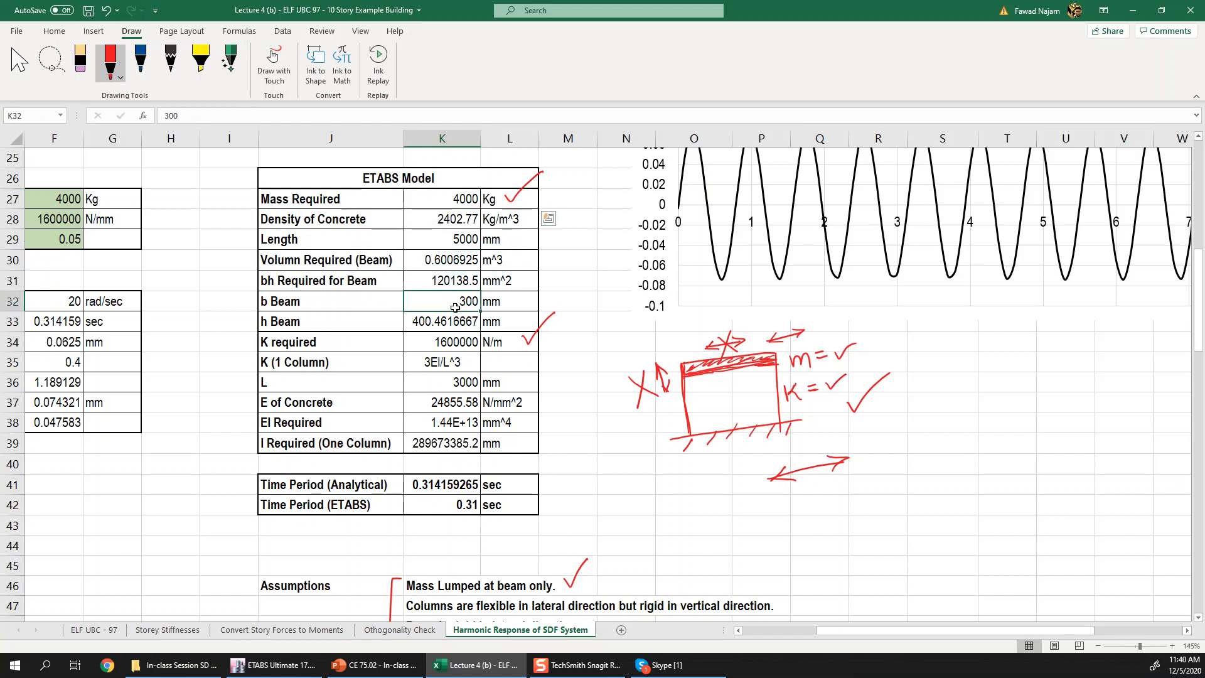
drag(455, 308, 456, 318)
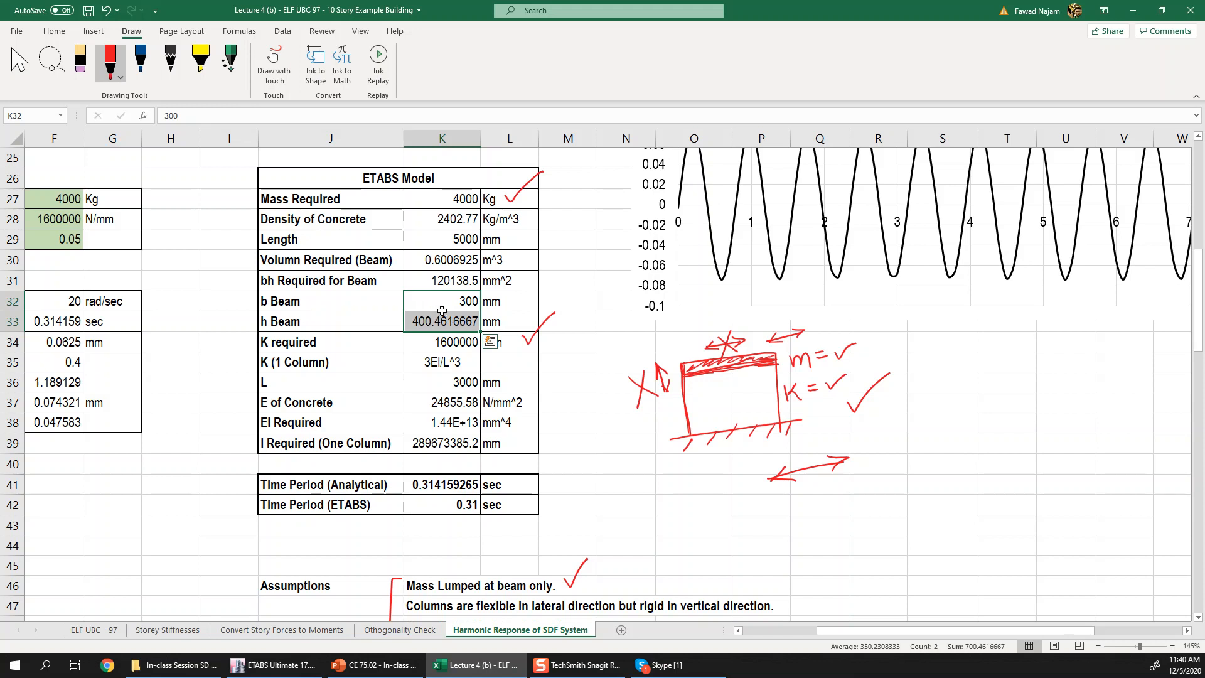
drag(467, 301, 367, 319)
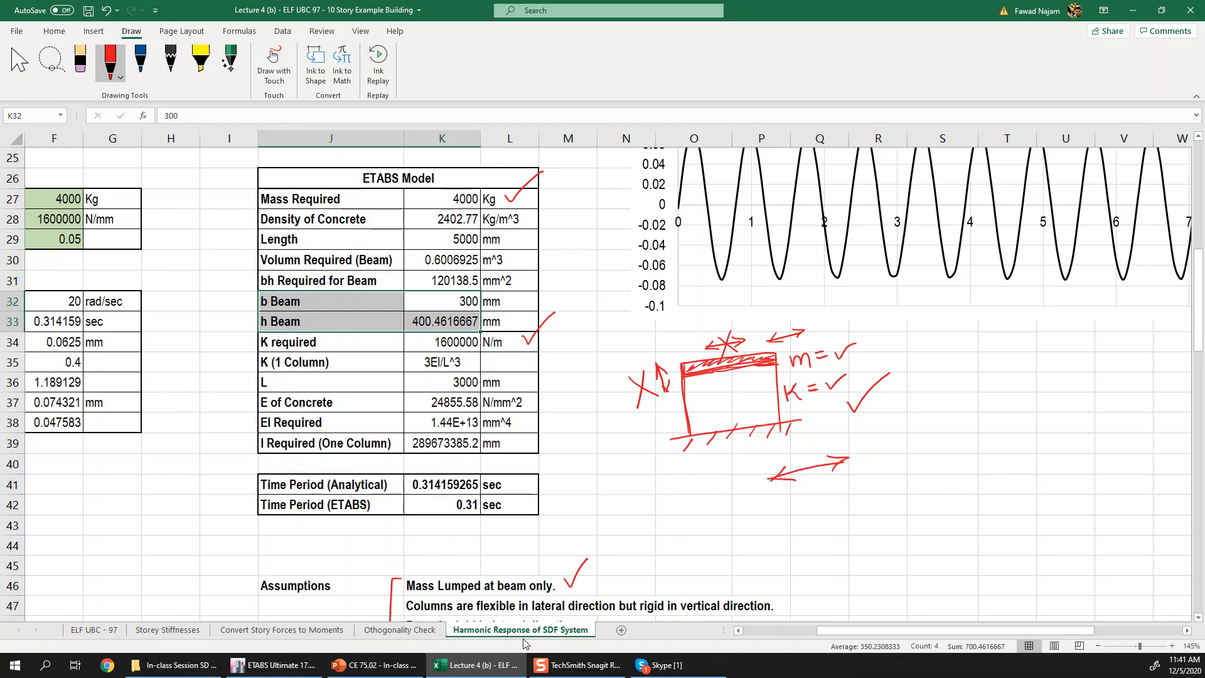
- After a brief look at the ETABS frame, highlight the required stiffness, column length, concrete modulus and one-column moment of inertia in Excel
click(276, 666)
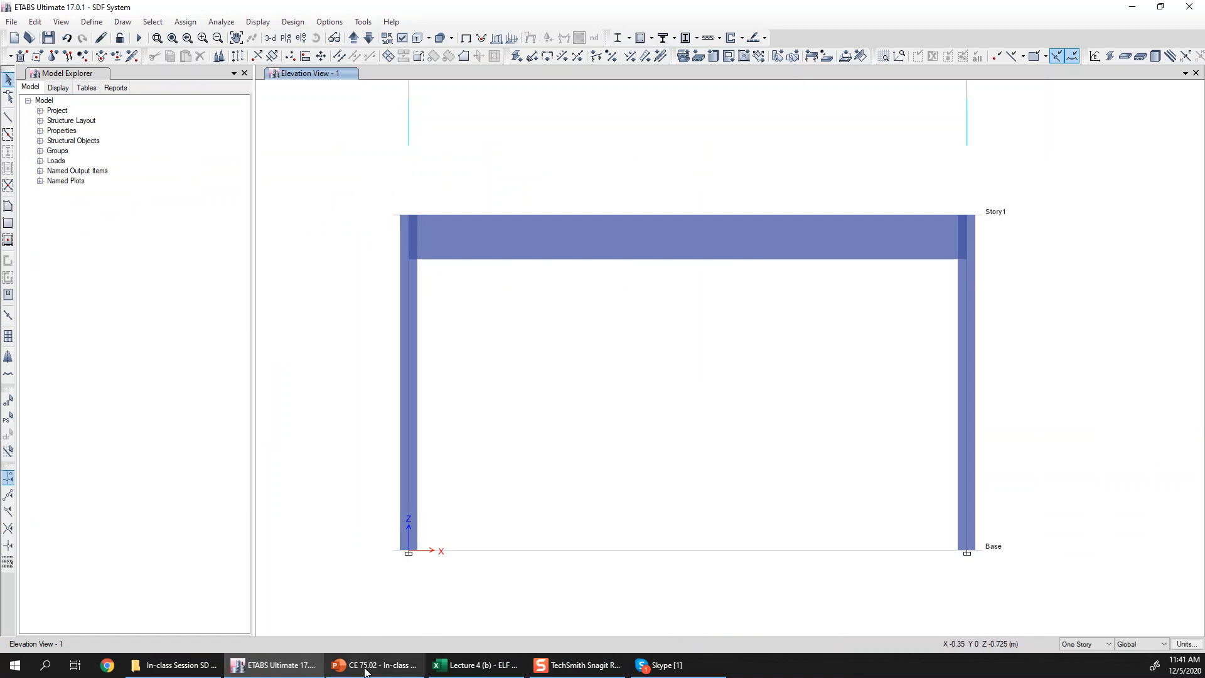
click(475, 665)
drag(439, 342, 489, 342)
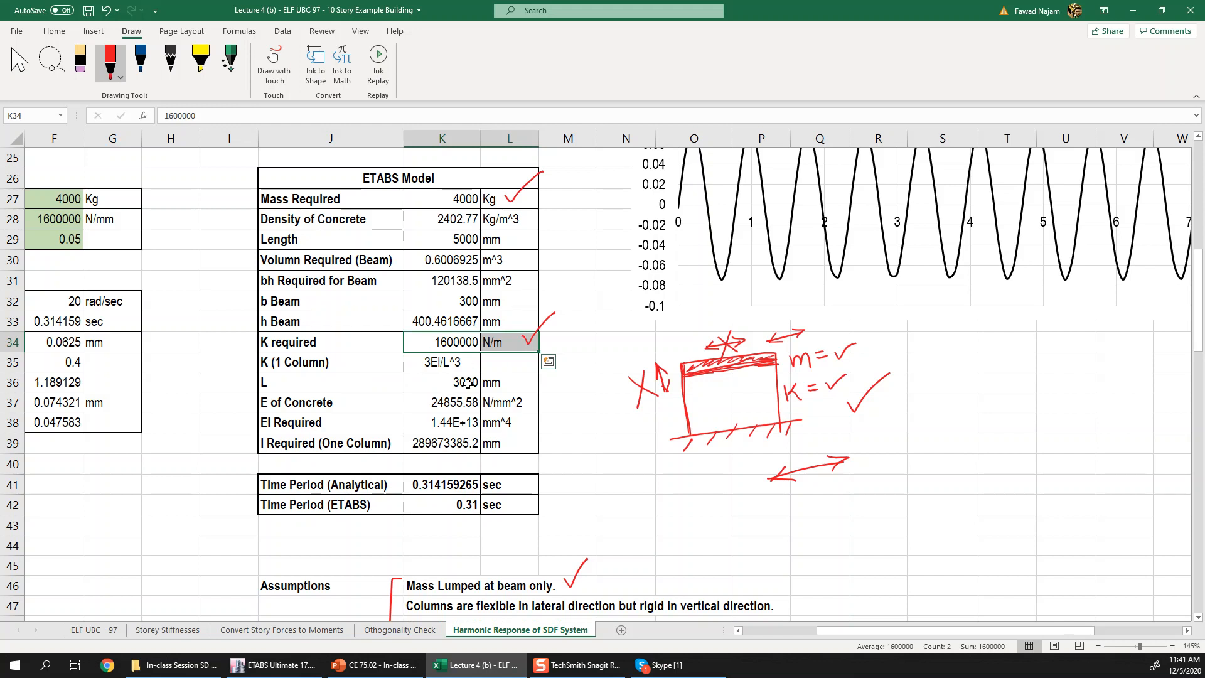
drag(475, 385, 498, 385)
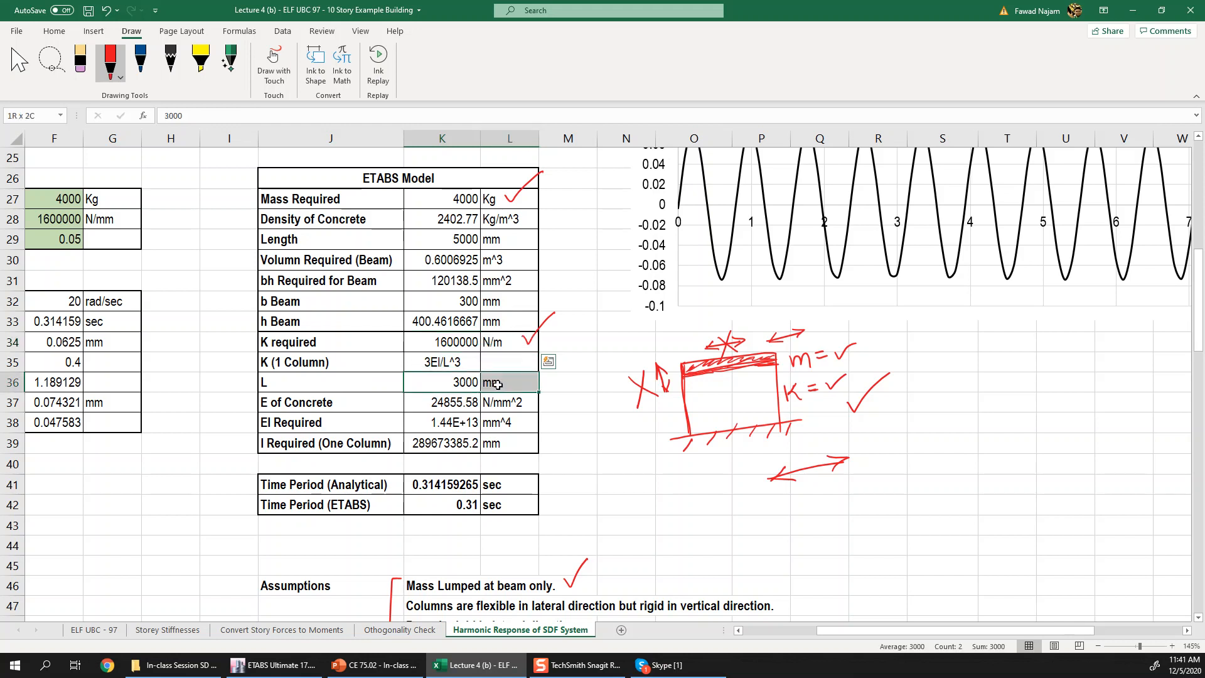
mouse_move(443, 405)
mouse_down()
mouse_move(496, 401)
mouse_move(500, 384)
mouse_move(454, 405)
mouse_up()
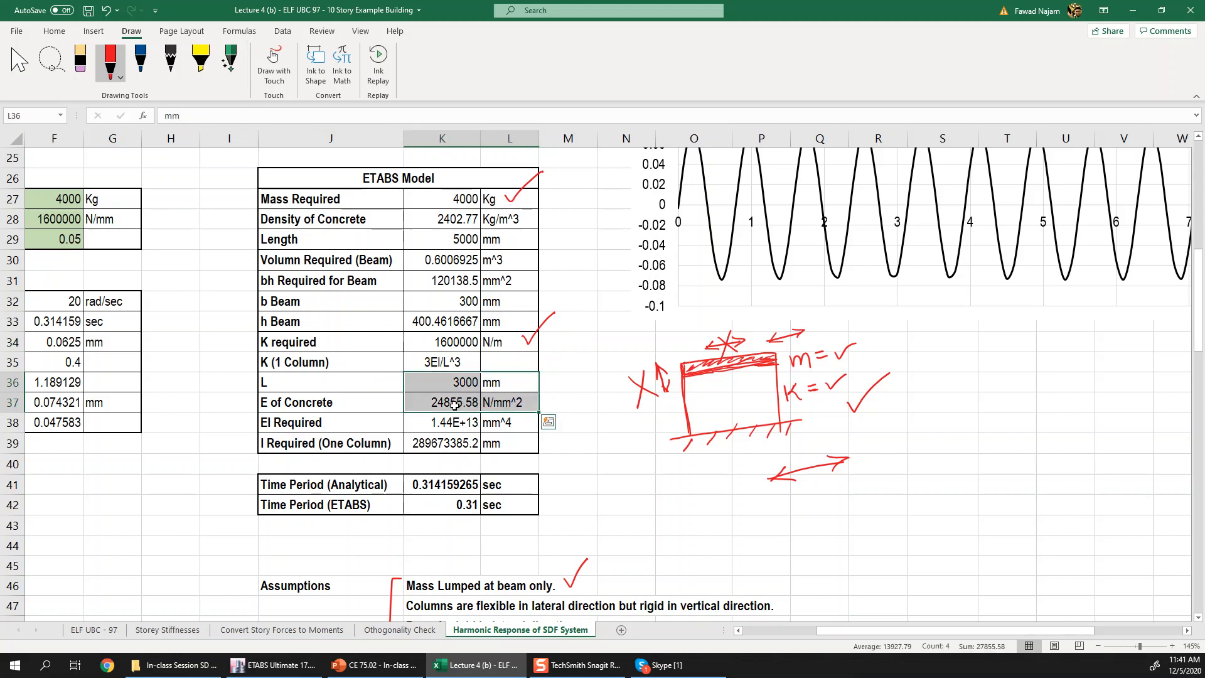
click(442, 405)
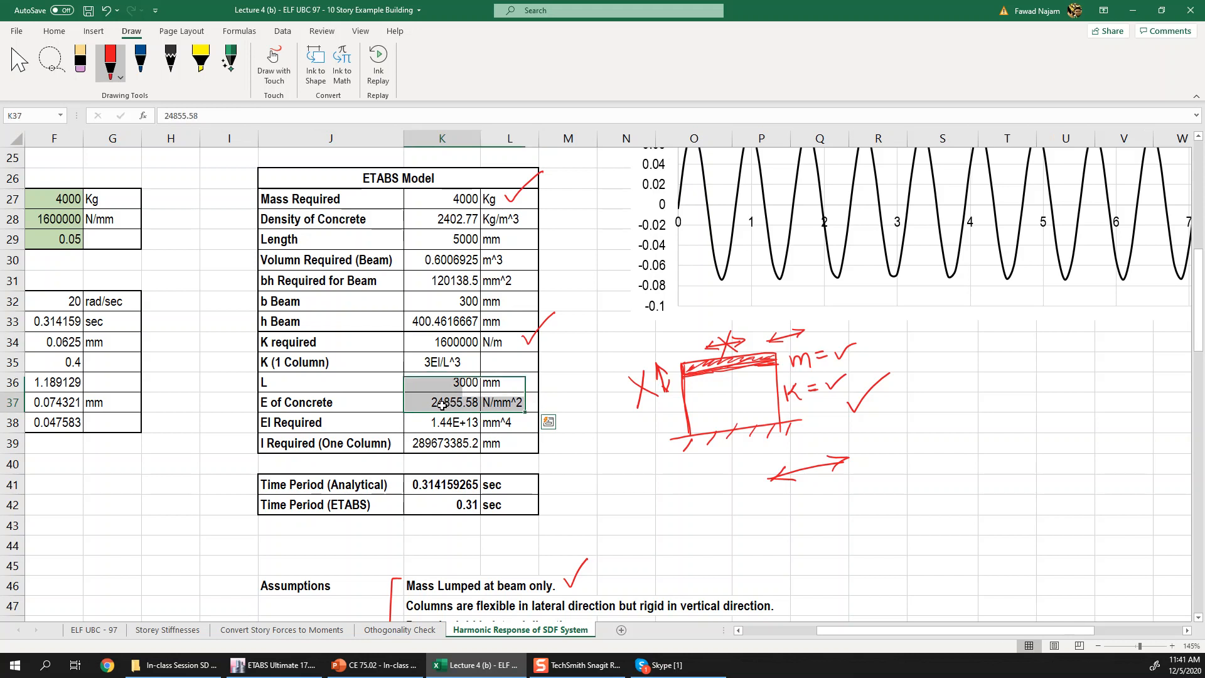
click(460, 383)
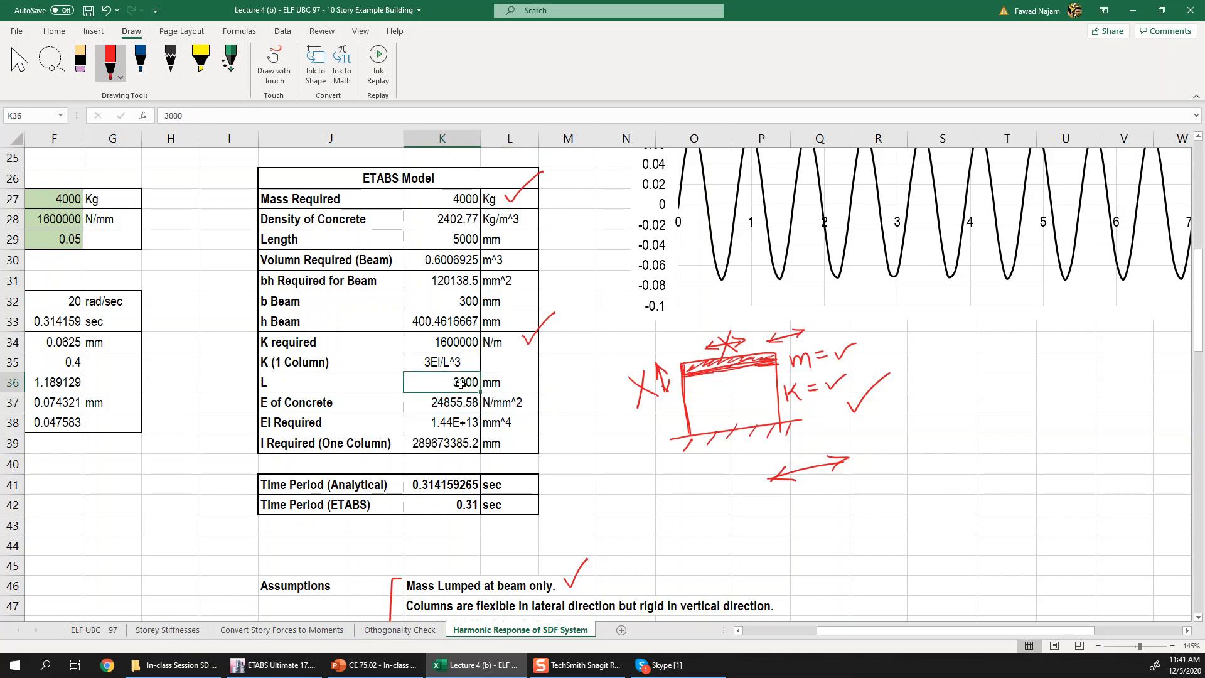
click(428, 445)
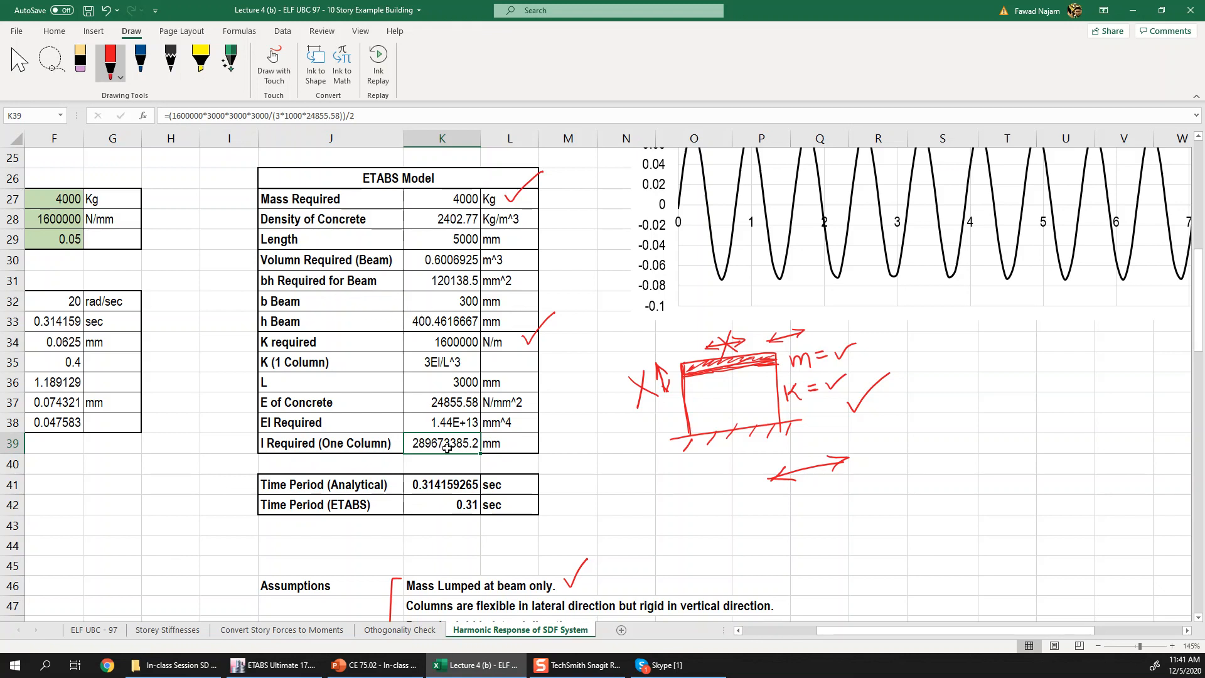
drag(456, 444, 502, 441)
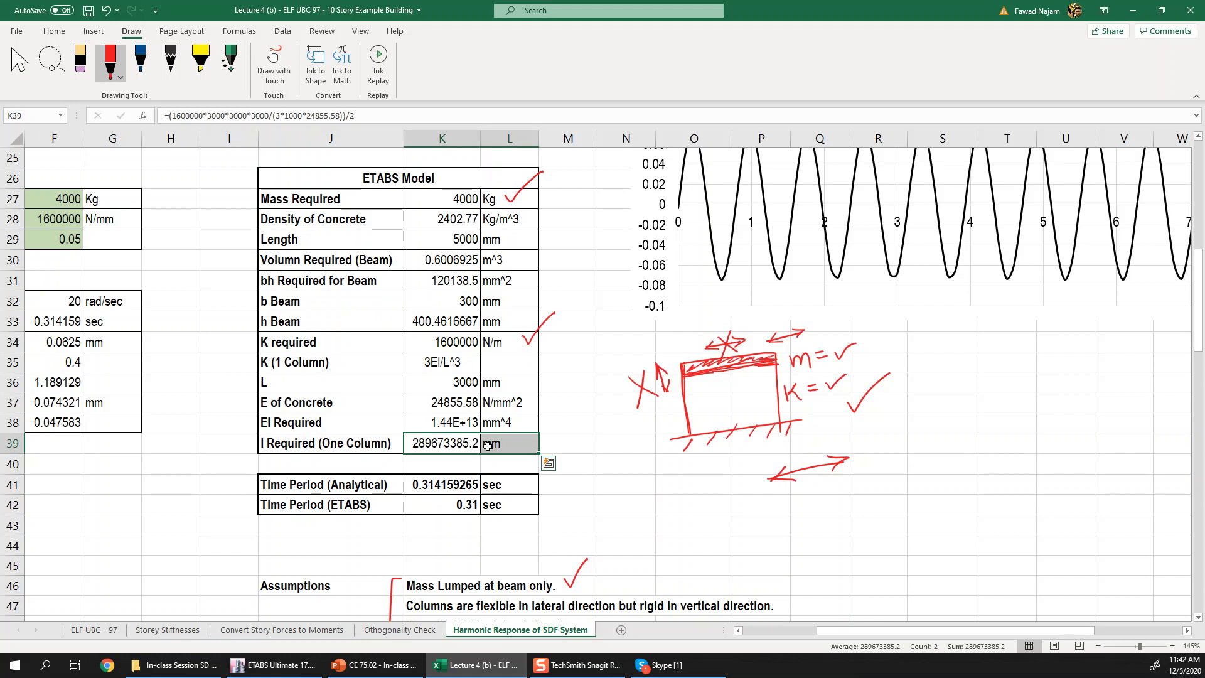
- Select the required one-column moment of inertia in Excel, and switch to ETABS to open the Columns frame section definition
drag(493, 442, 469, 443)
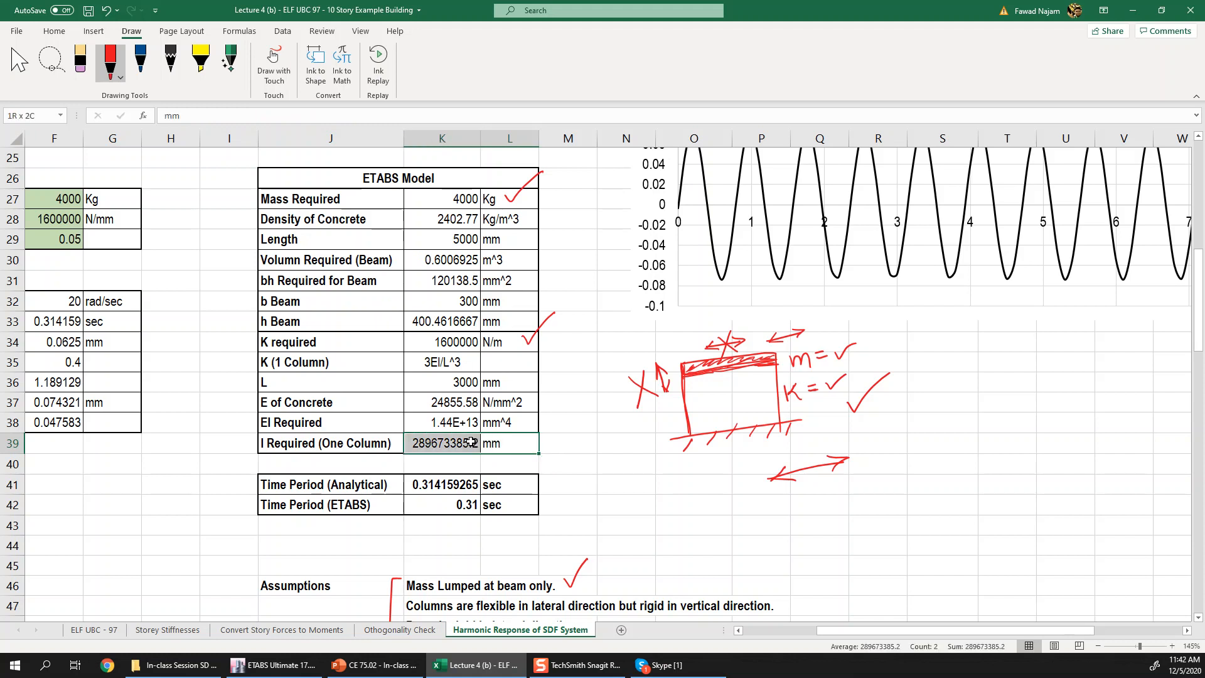
click(468, 443)
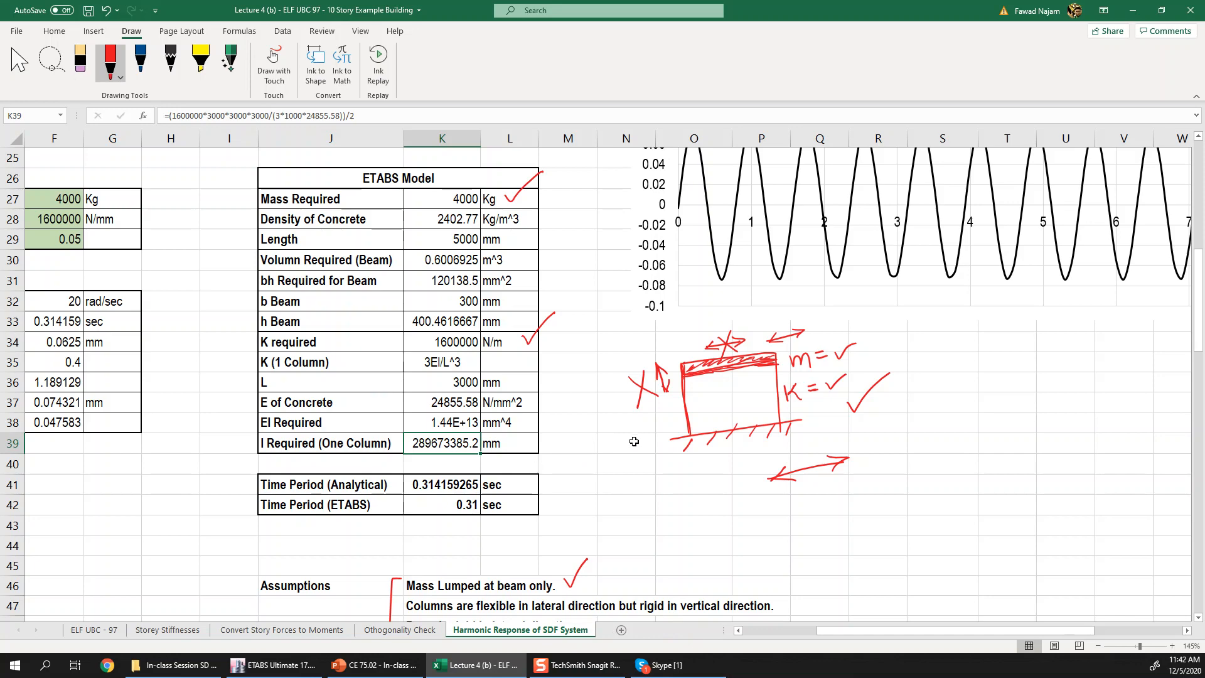
click(274, 665)
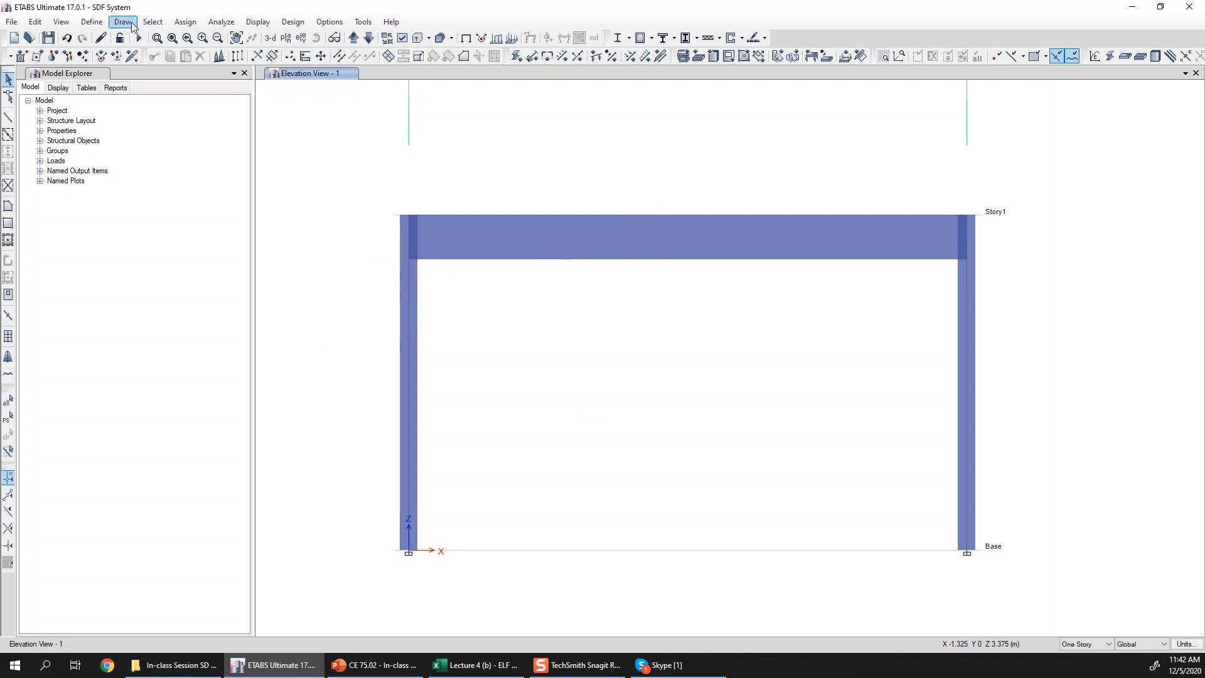
click(91, 22)
mouse_move(188, 57)
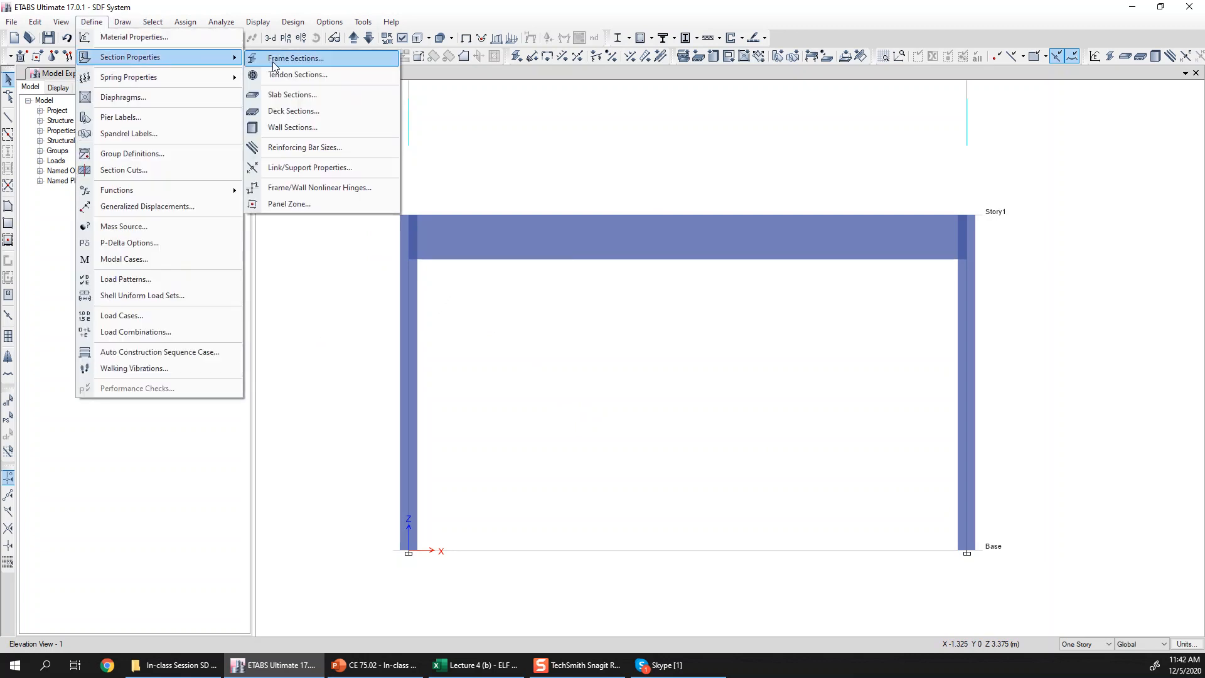
click(295, 58)
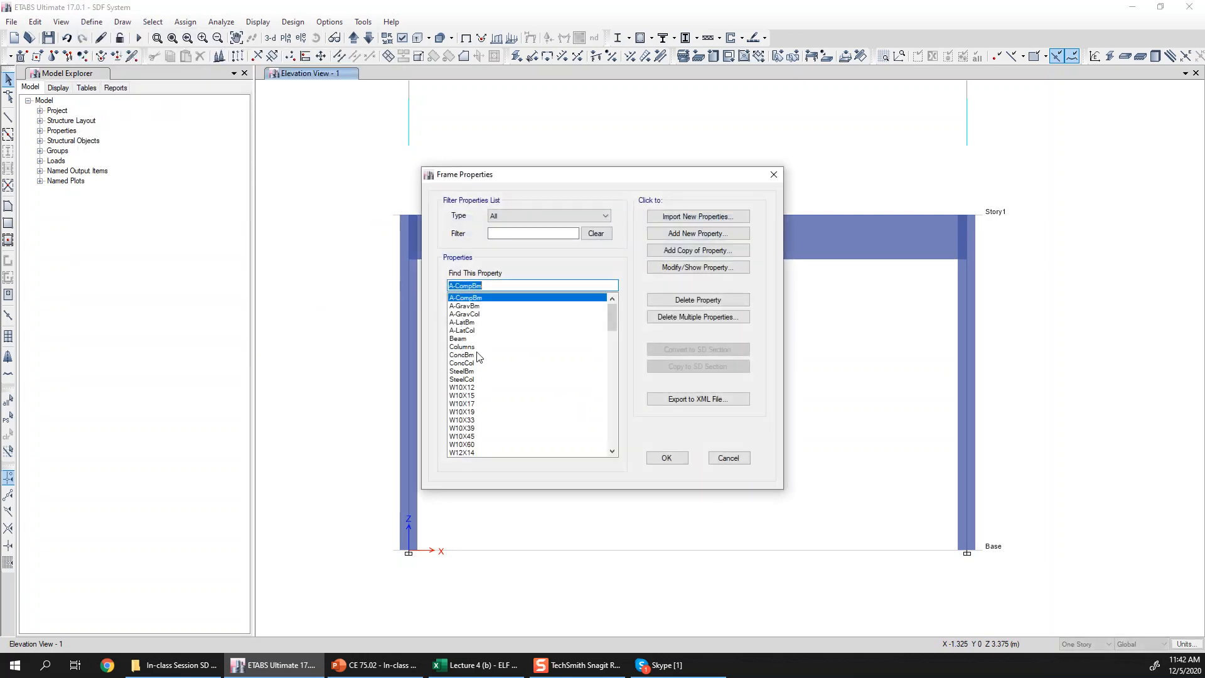
click(468, 347)
click(699, 268)
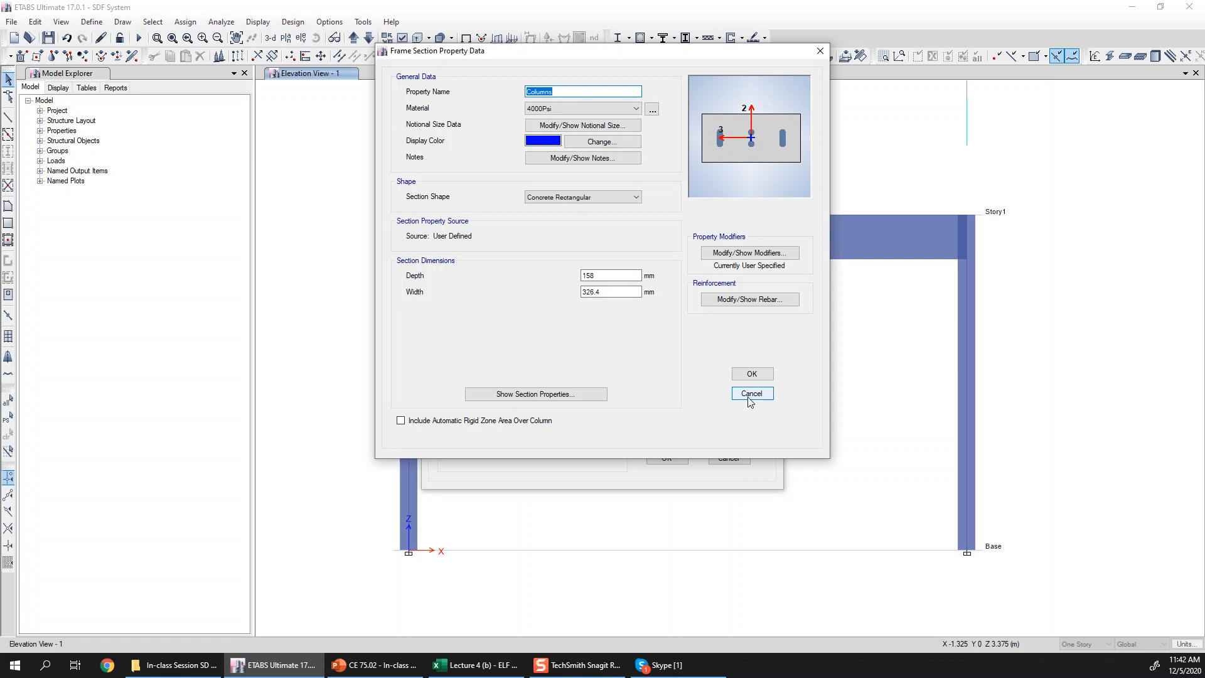
- Examine the Columns section's width and available section shapes, and close its definition without changing anything
click(613, 290)
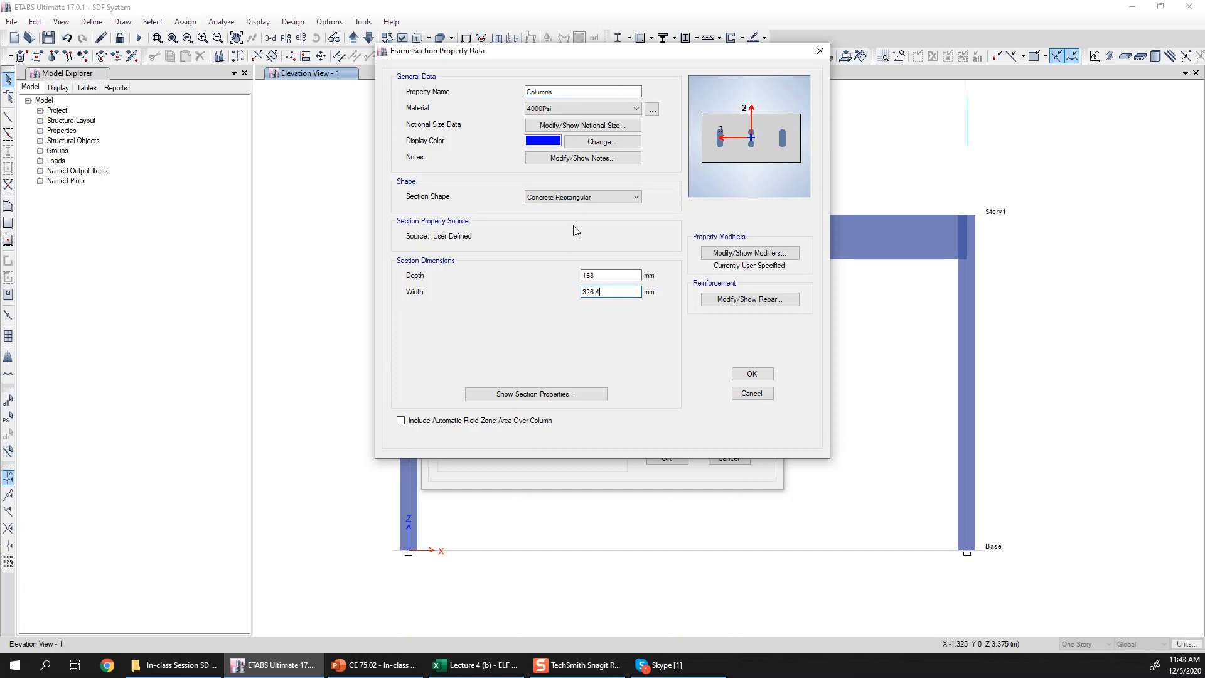
click(593, 201)
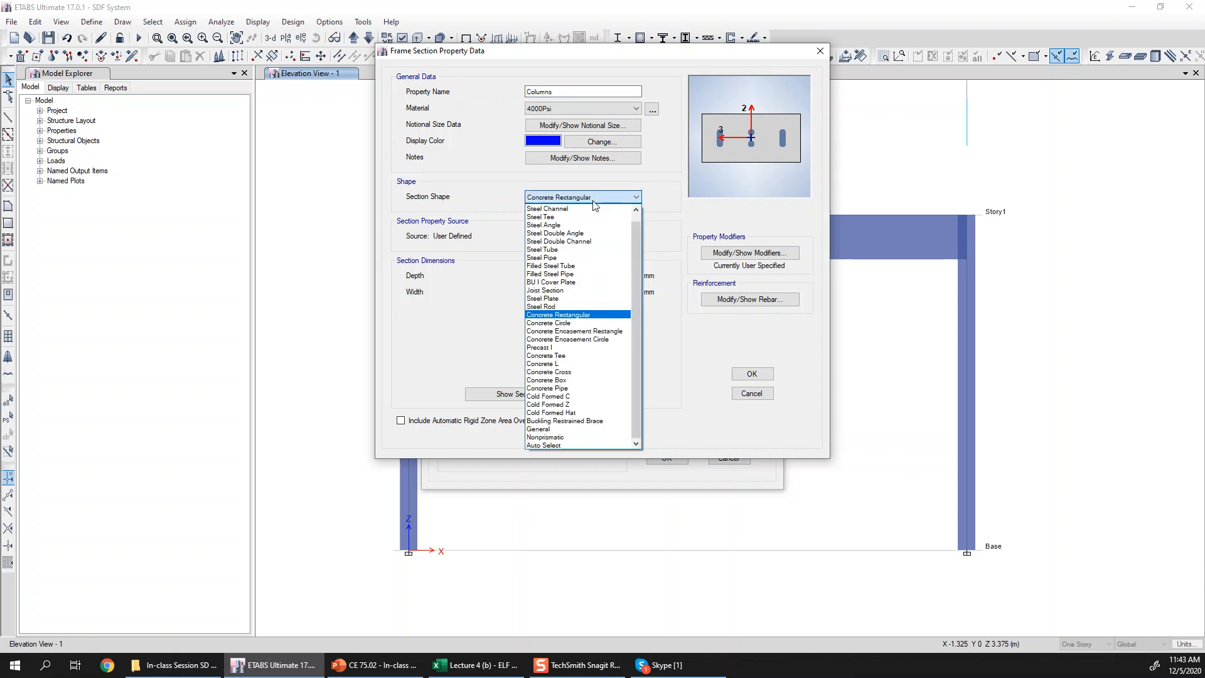
click(595, 199)
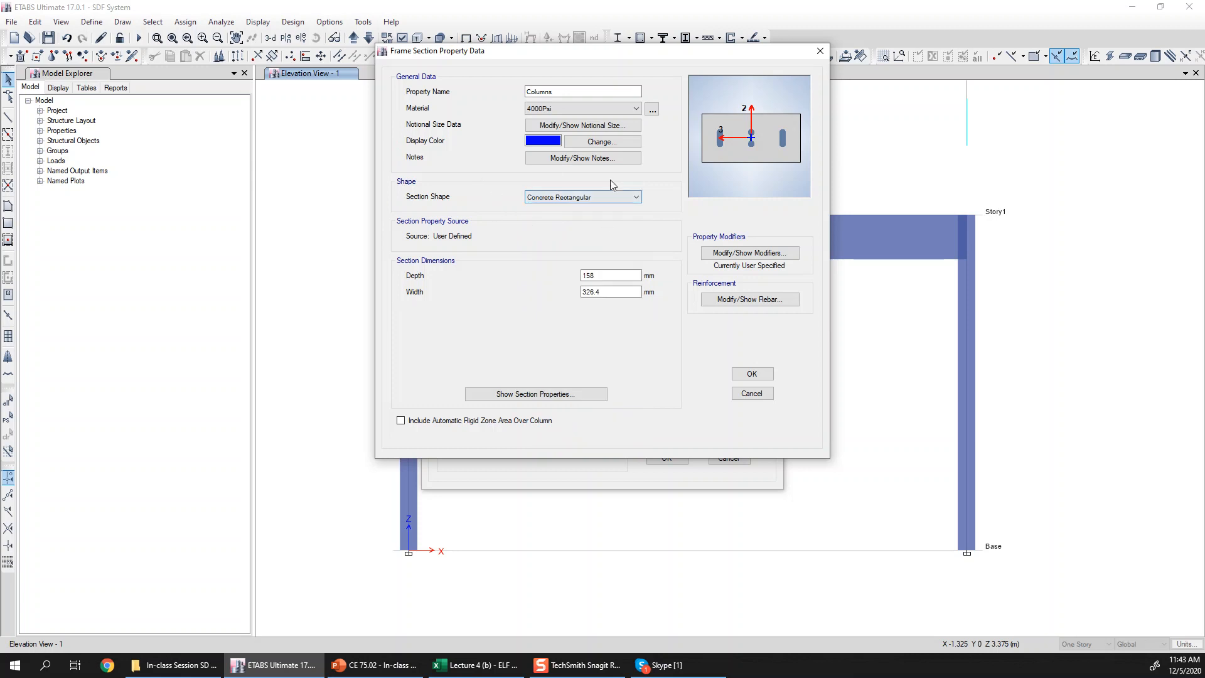
click(752, 393)
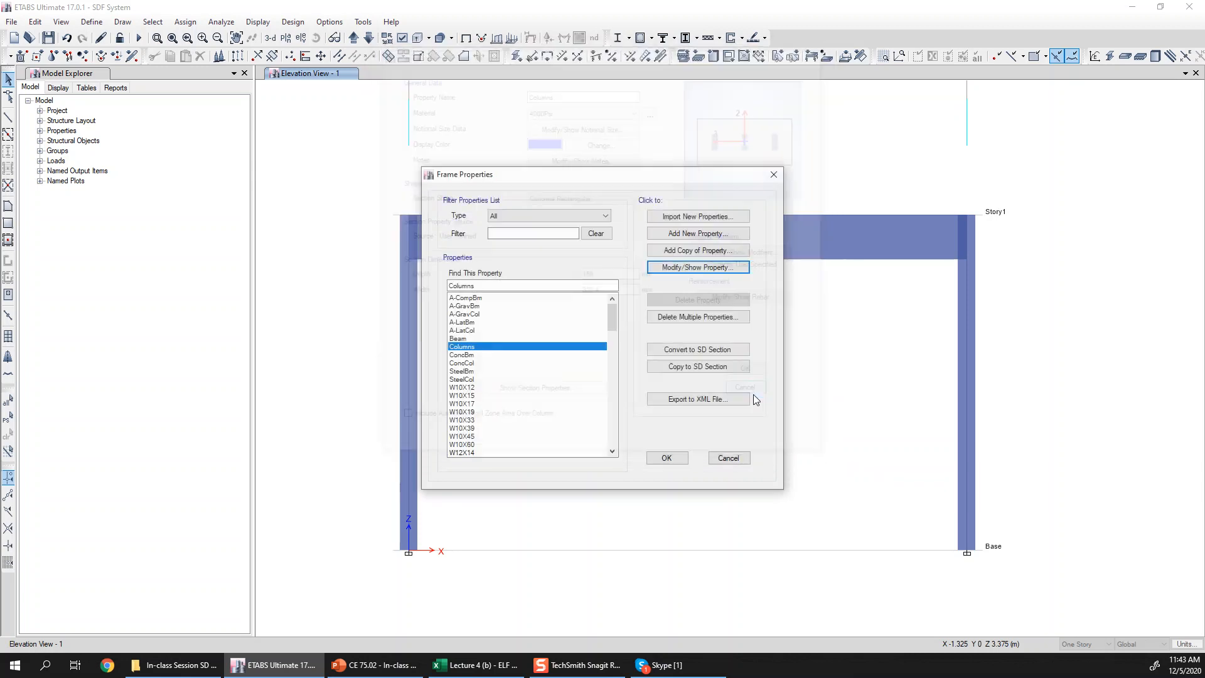
- Examine the Beam frame section's depth and width, discard any edit, and close the frame section definitions
click(479, 340)
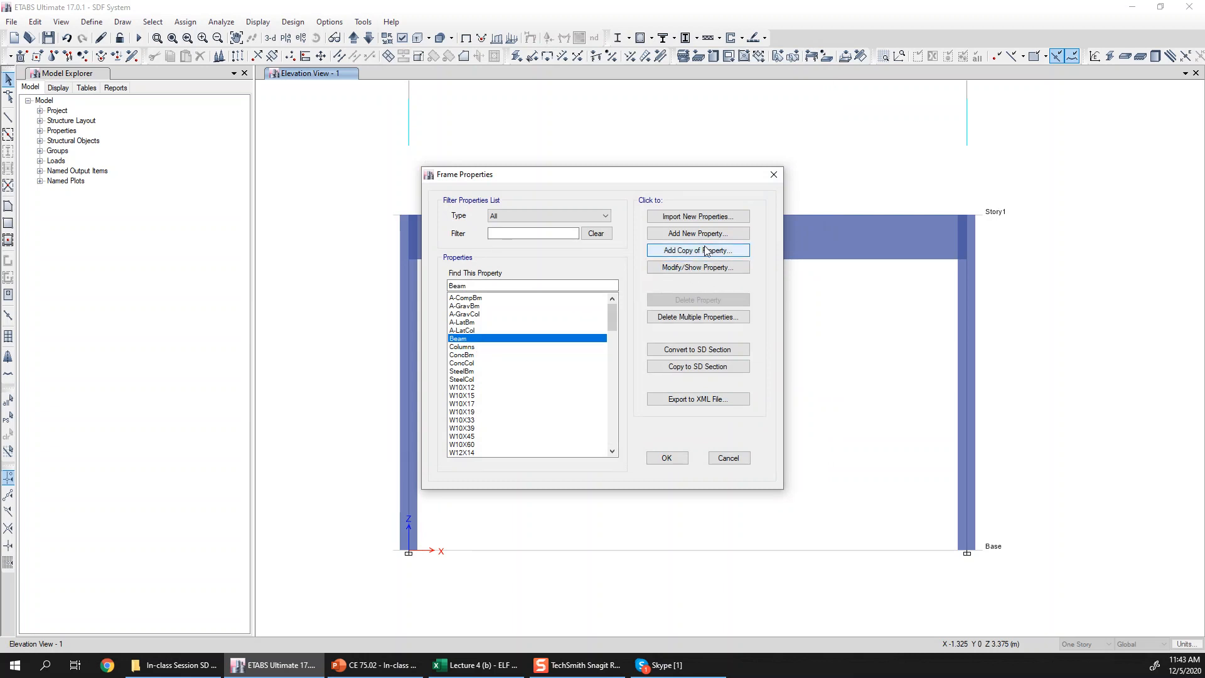
click(696, 269)
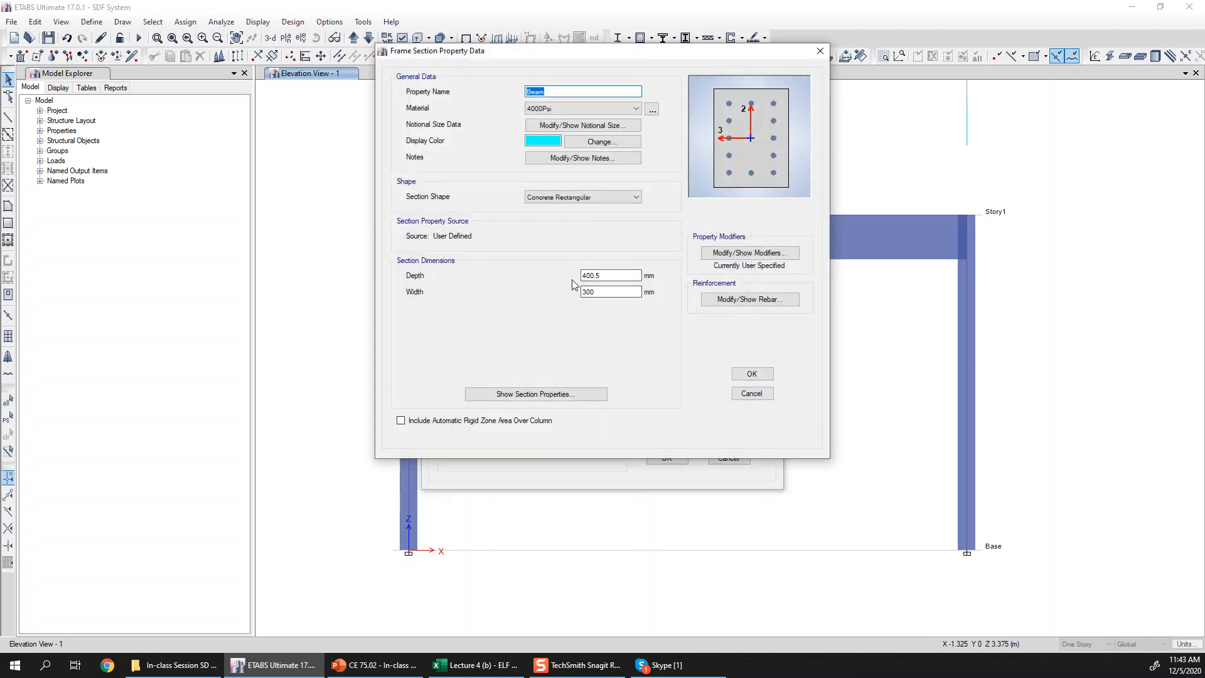
click(597, 275)
key(BackSpace)
click(752, 394)
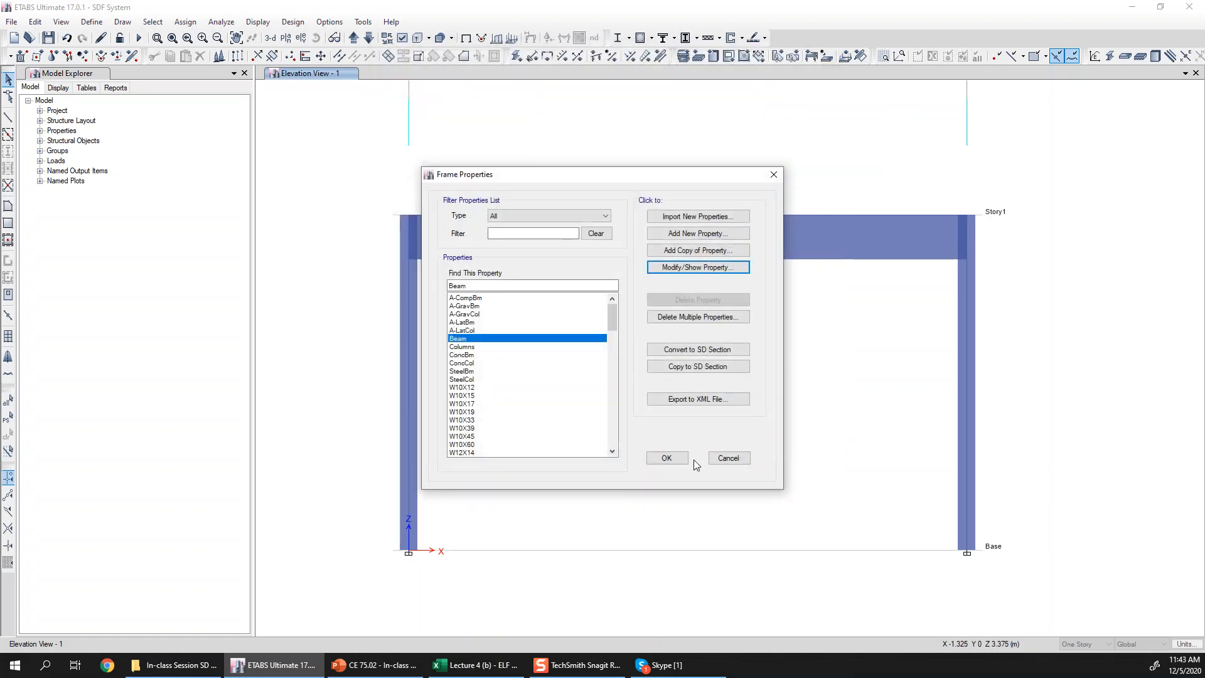
click(667, 458)
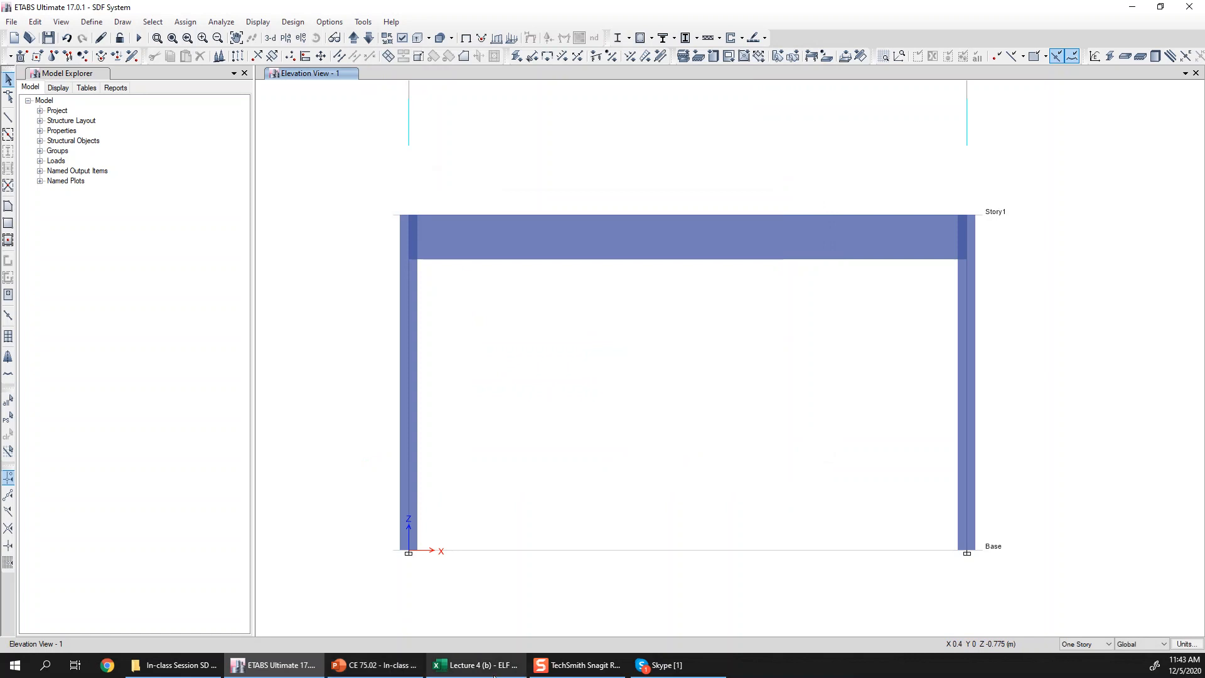
- After a brief look at the Excel table, return to ETABS and run the analysis of the portal frame model
click(463, 667)
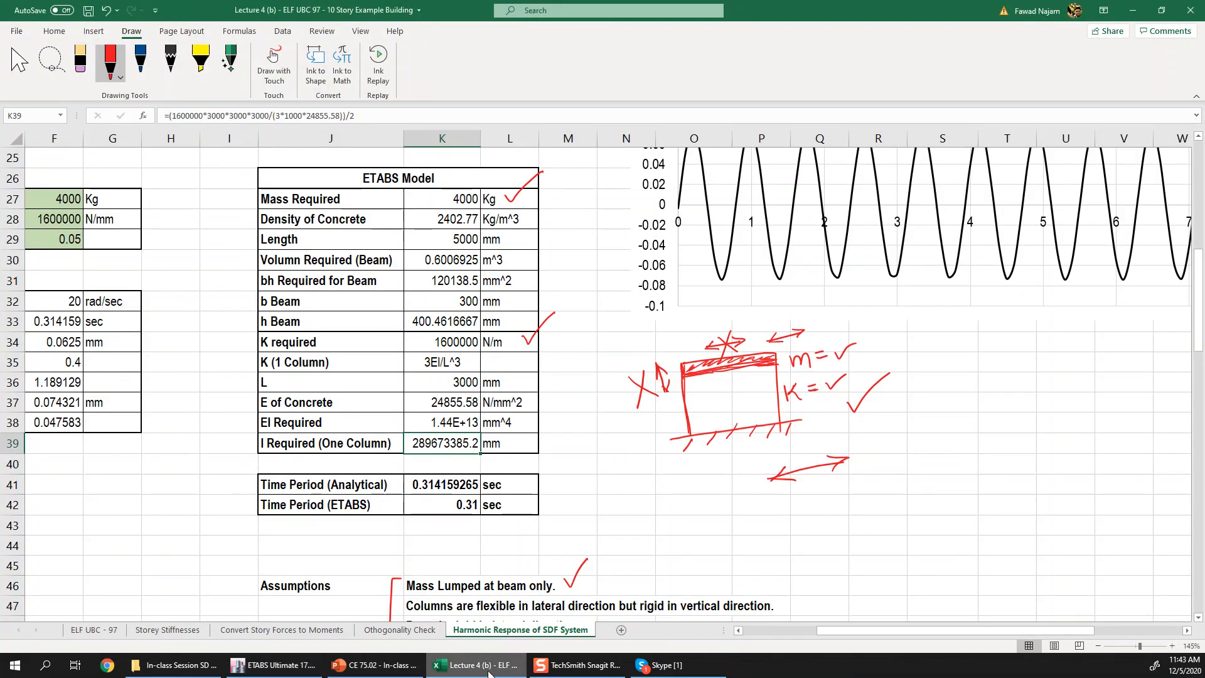
click(489, 672)
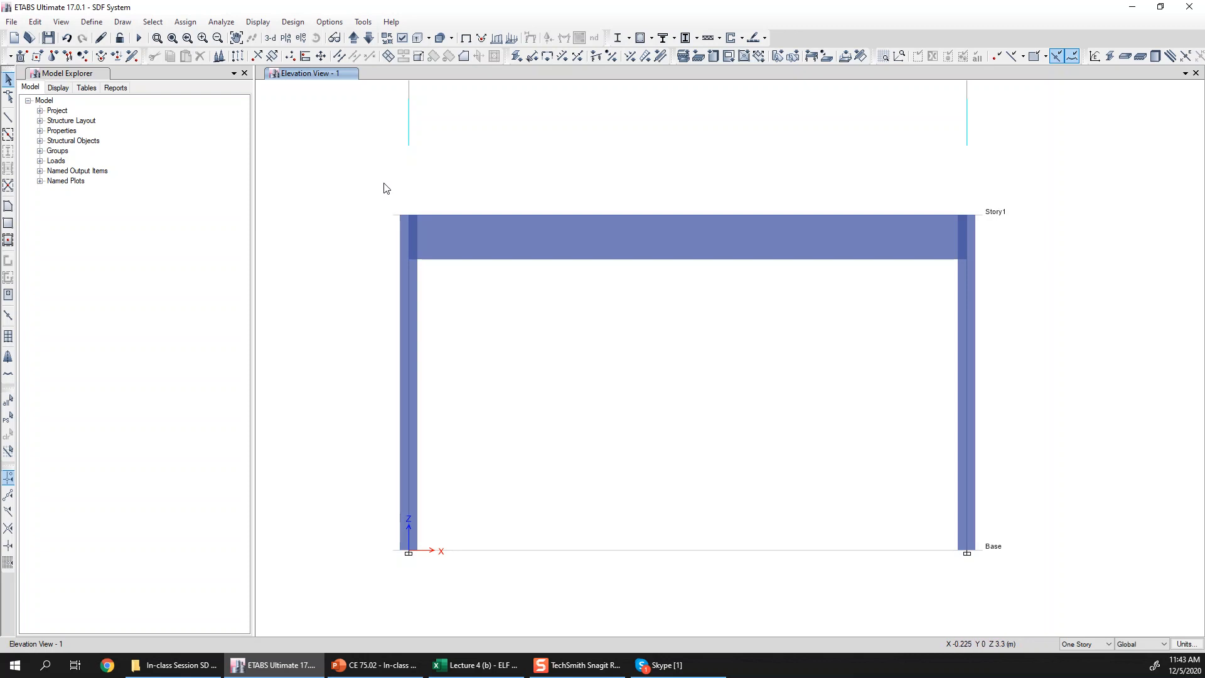
click(139, 39)
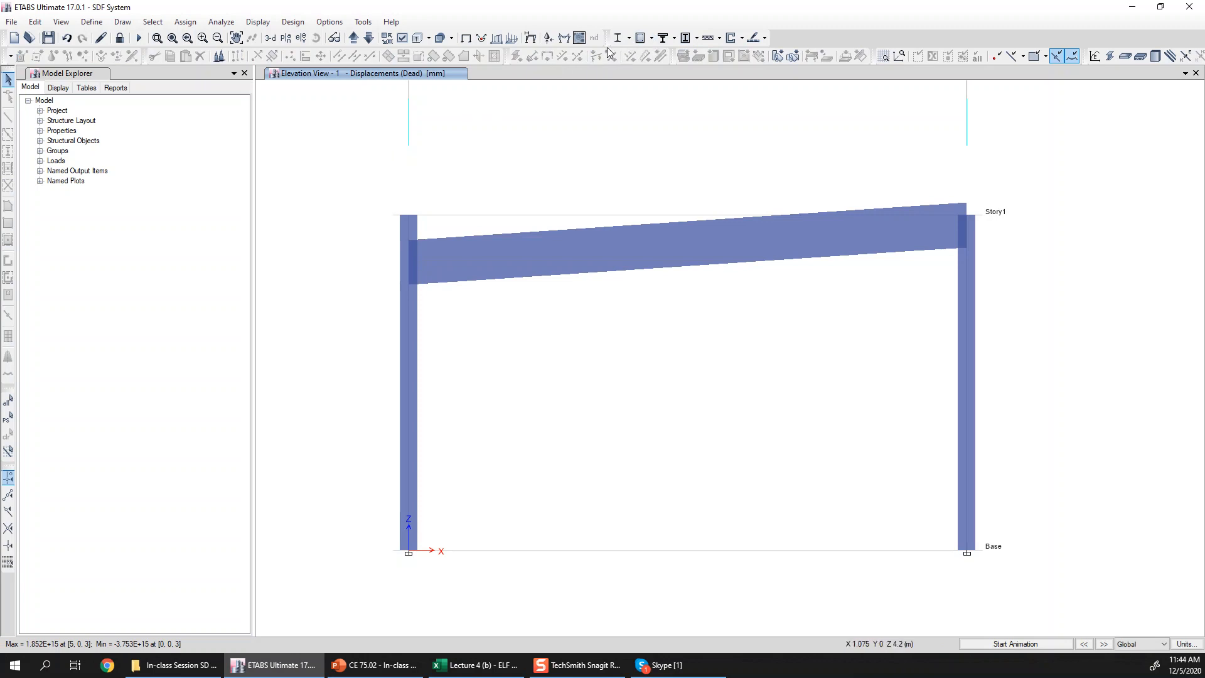
- Display the frame's deformed shape for mode 1 of the Modal case with automatic scaling
click(531, 41)
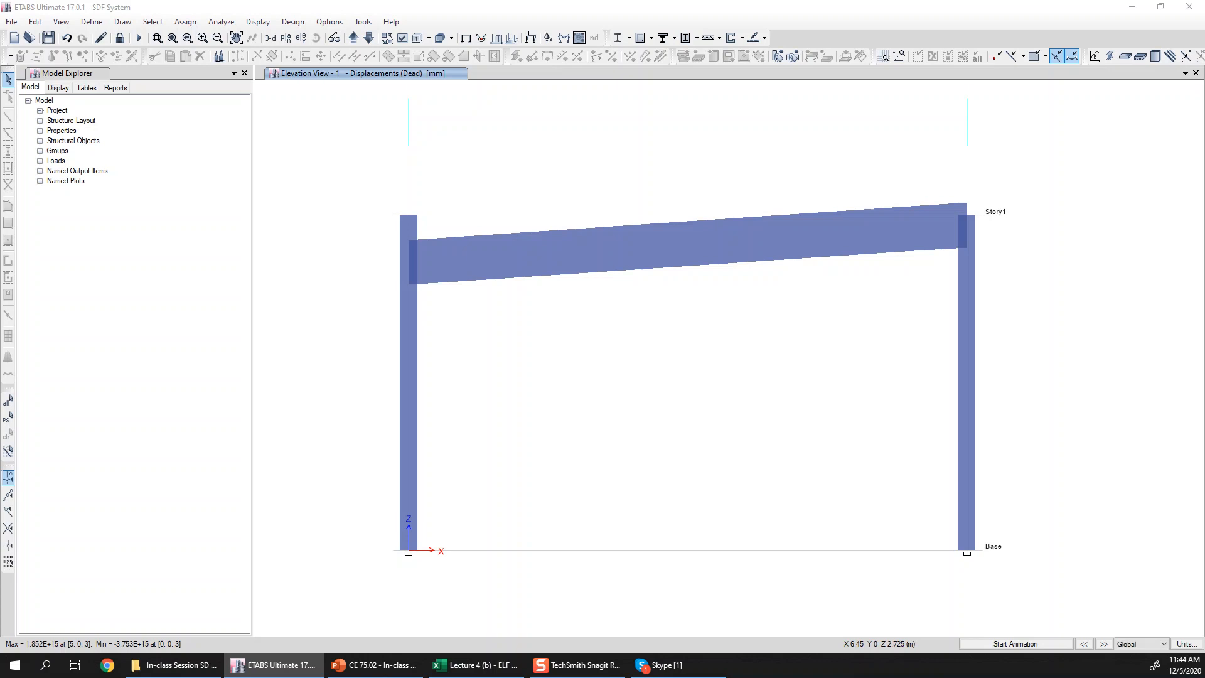
drag(607, 1, 264, 91)
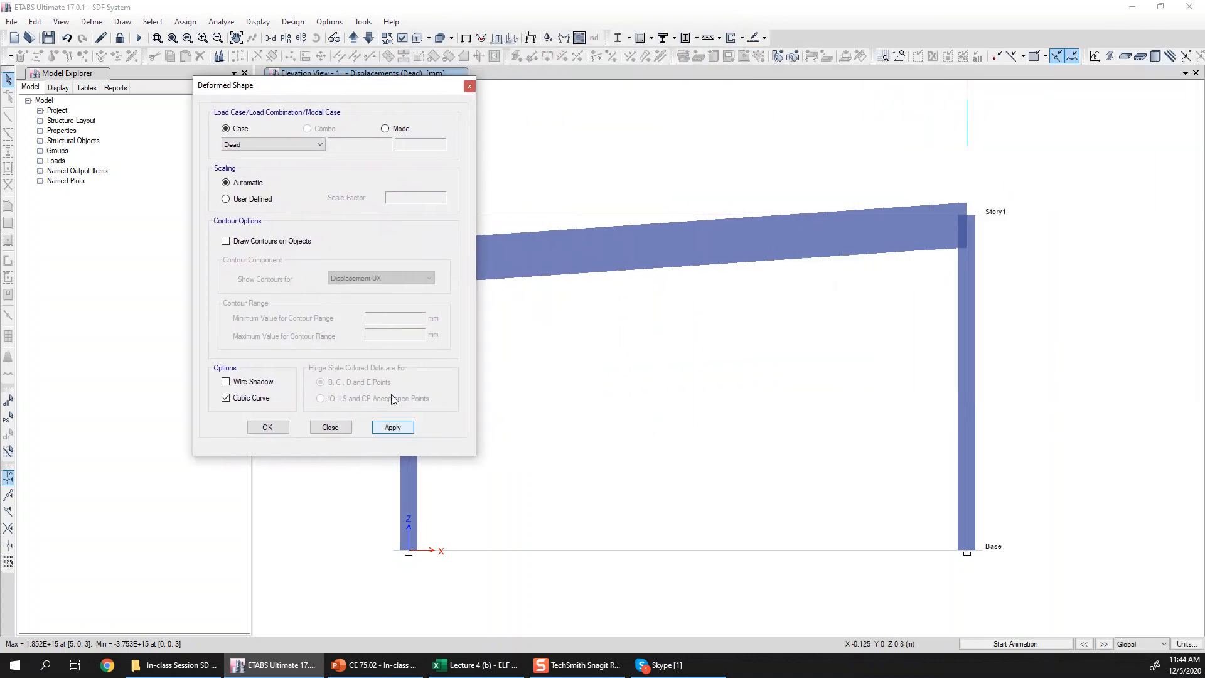
click(398, 130)
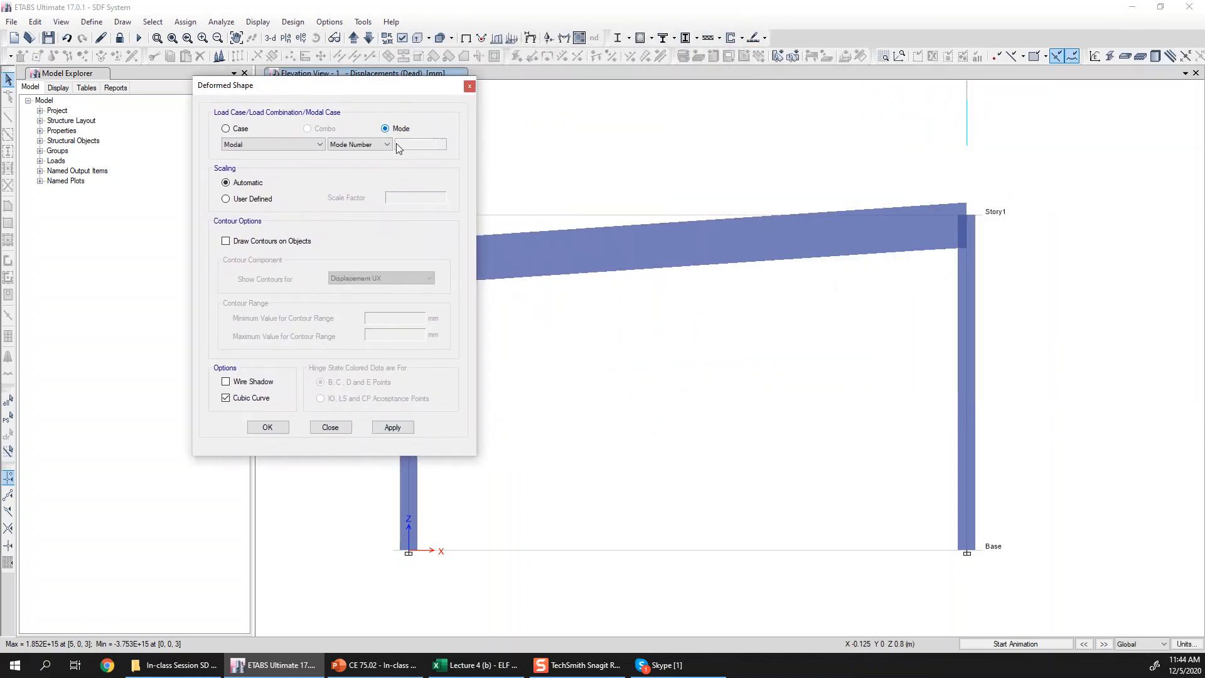
click(408, 429)
drag(414, 86, 795, 177)
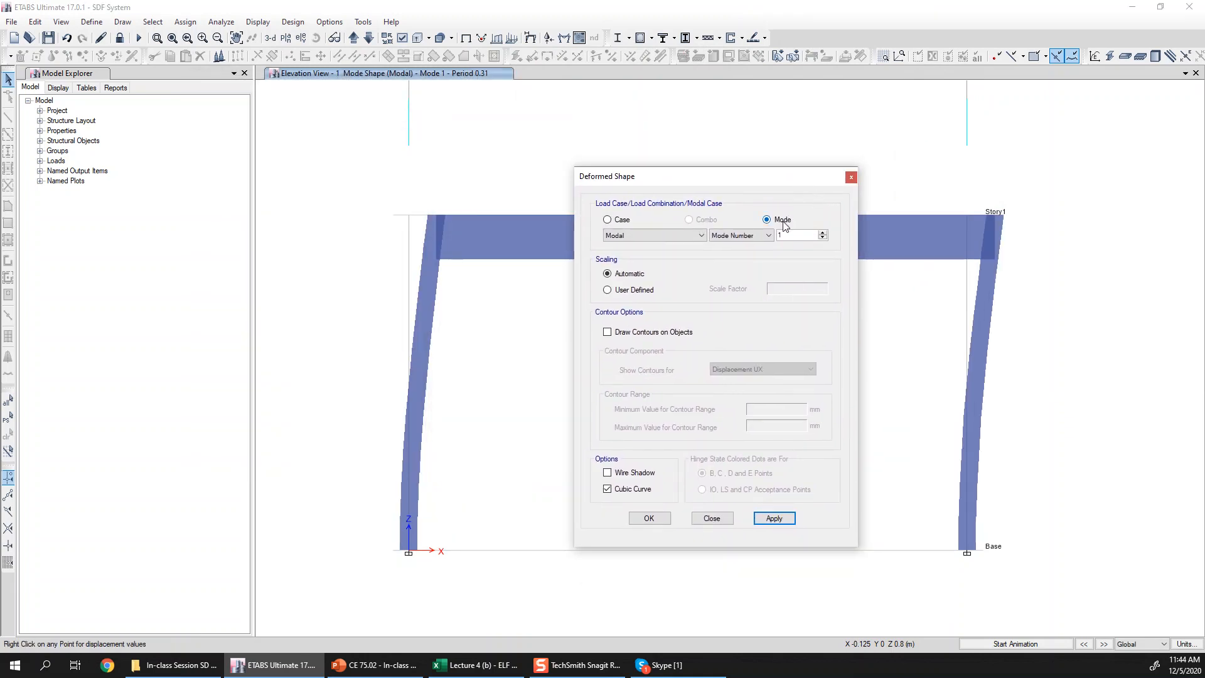
click(649, 519)
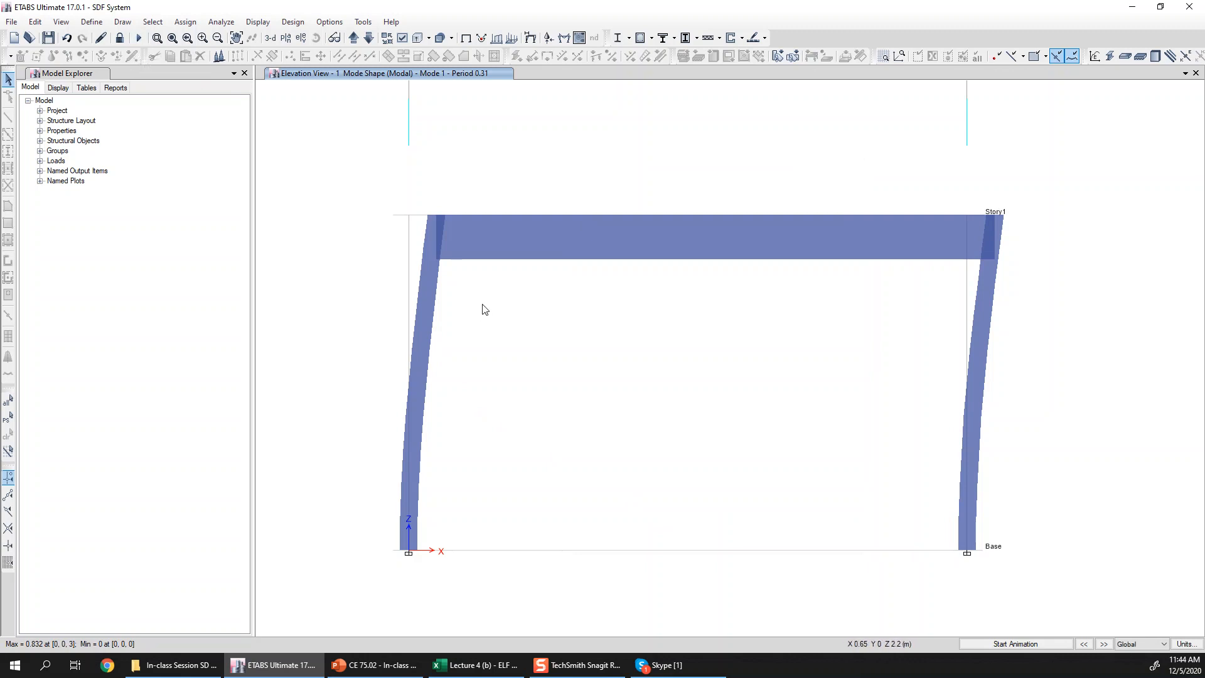
- Look through the model's defined load cases and close the list without changes
click(91, 22)
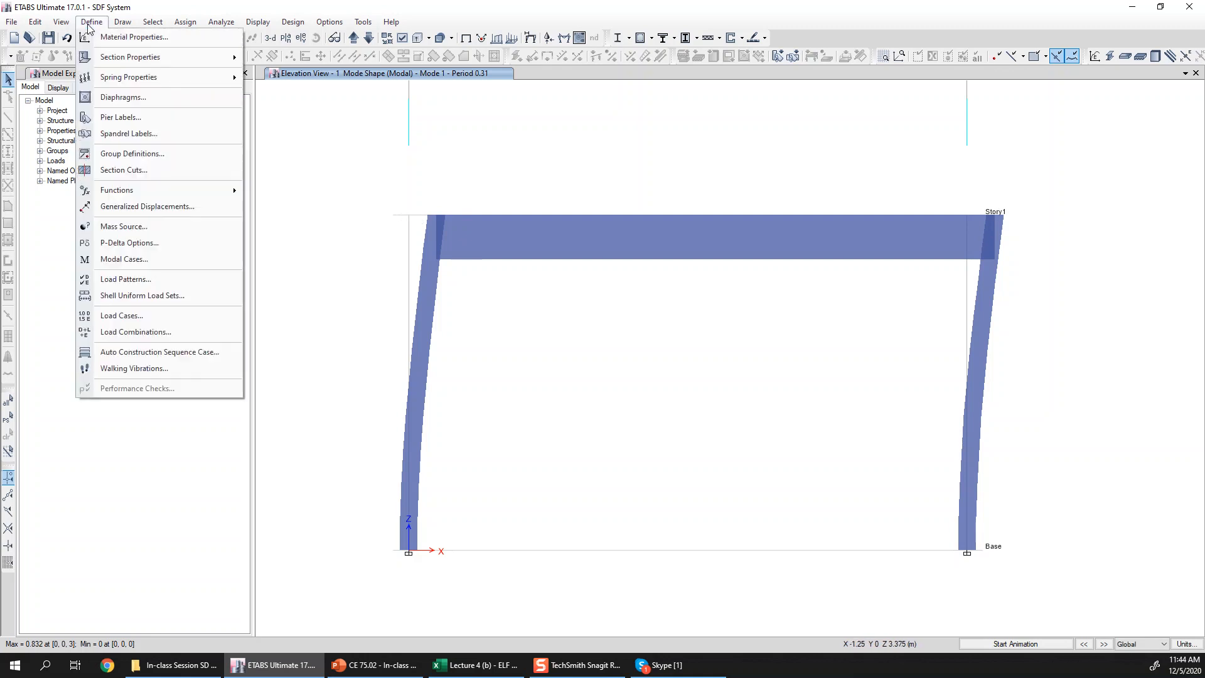
click(121, 318)
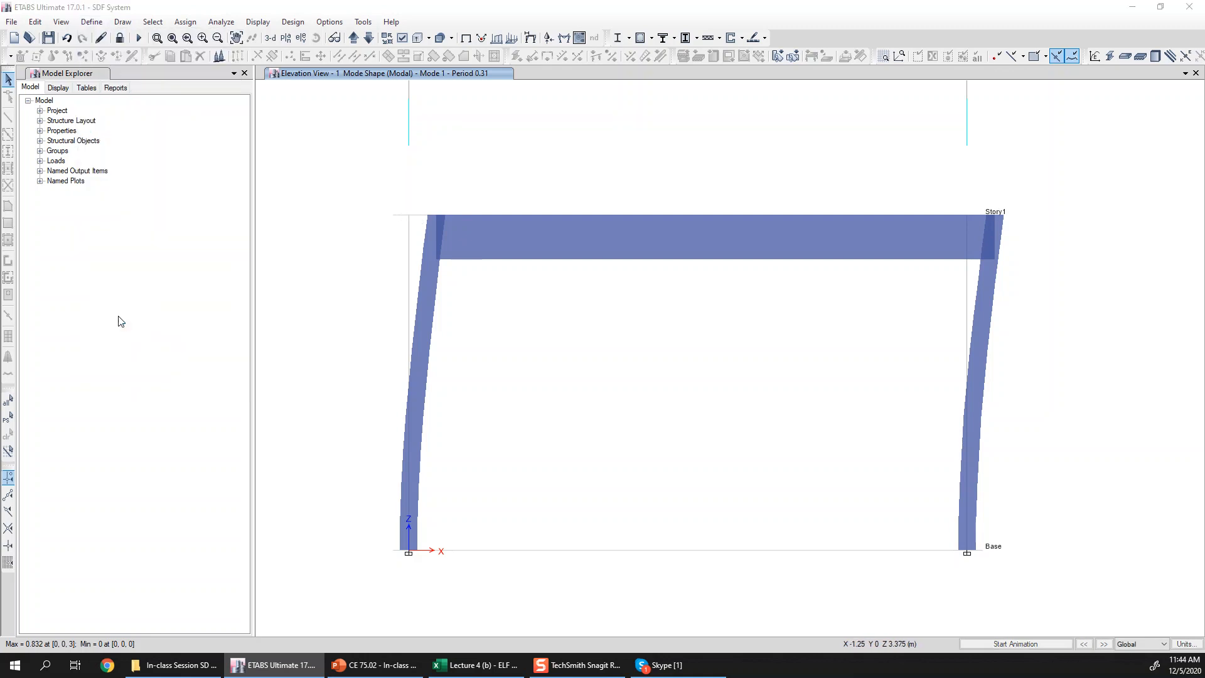
click(510, 299)
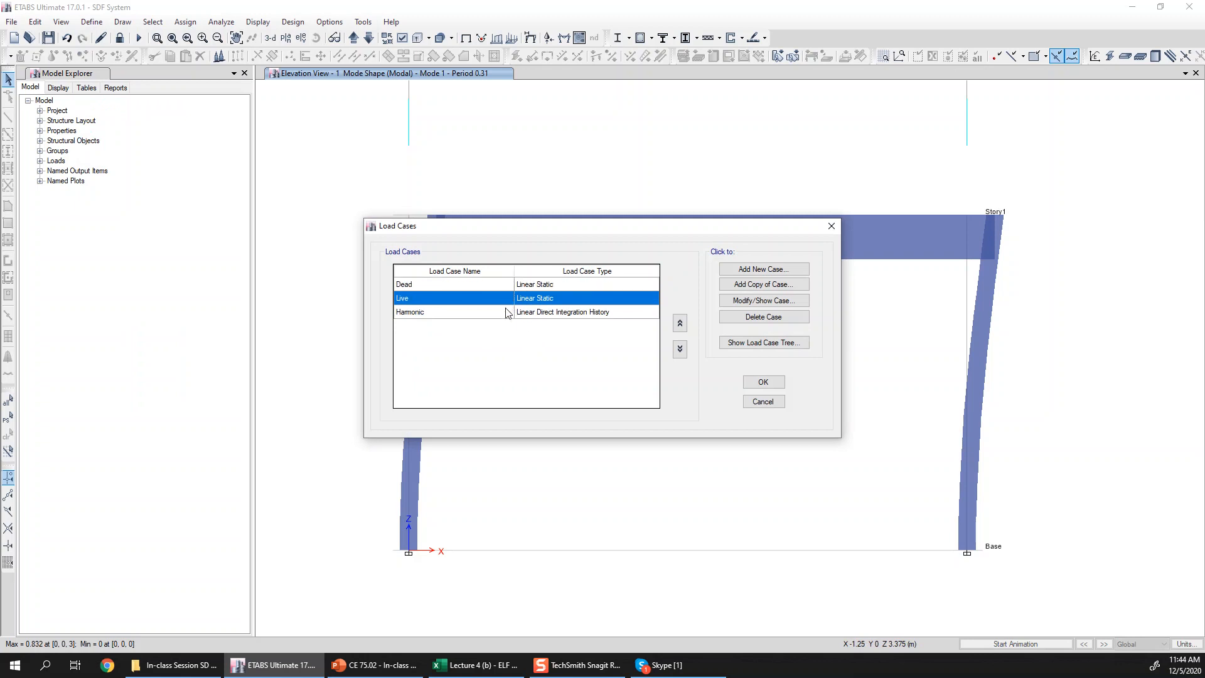
click(762, 401)
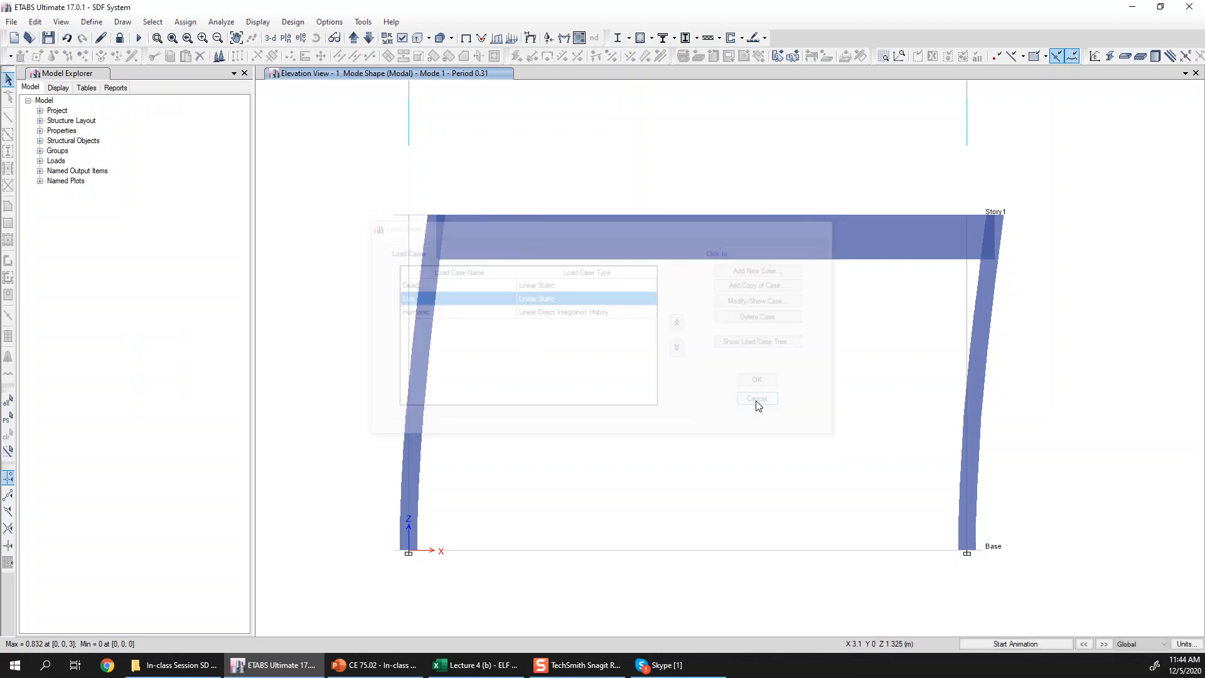
- Examine the Modal case's eigen settings and its maximum and minimum number of modes, leaving the case unchanged
click(93, 26)
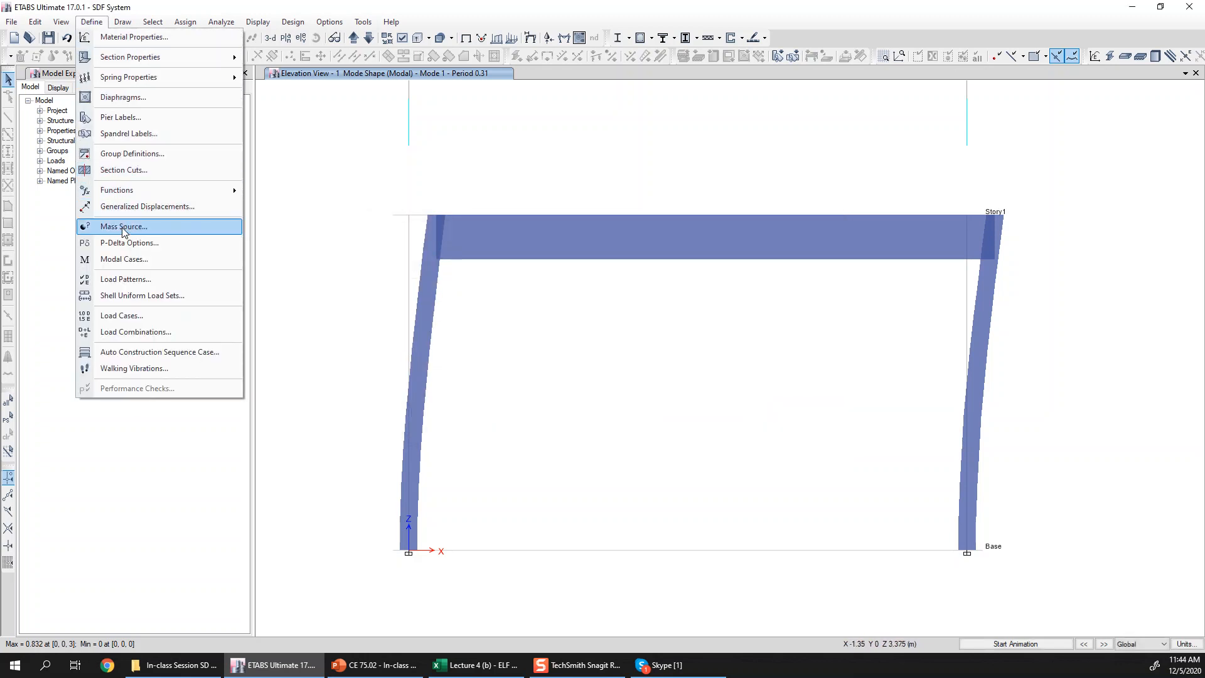
click(124, 228)
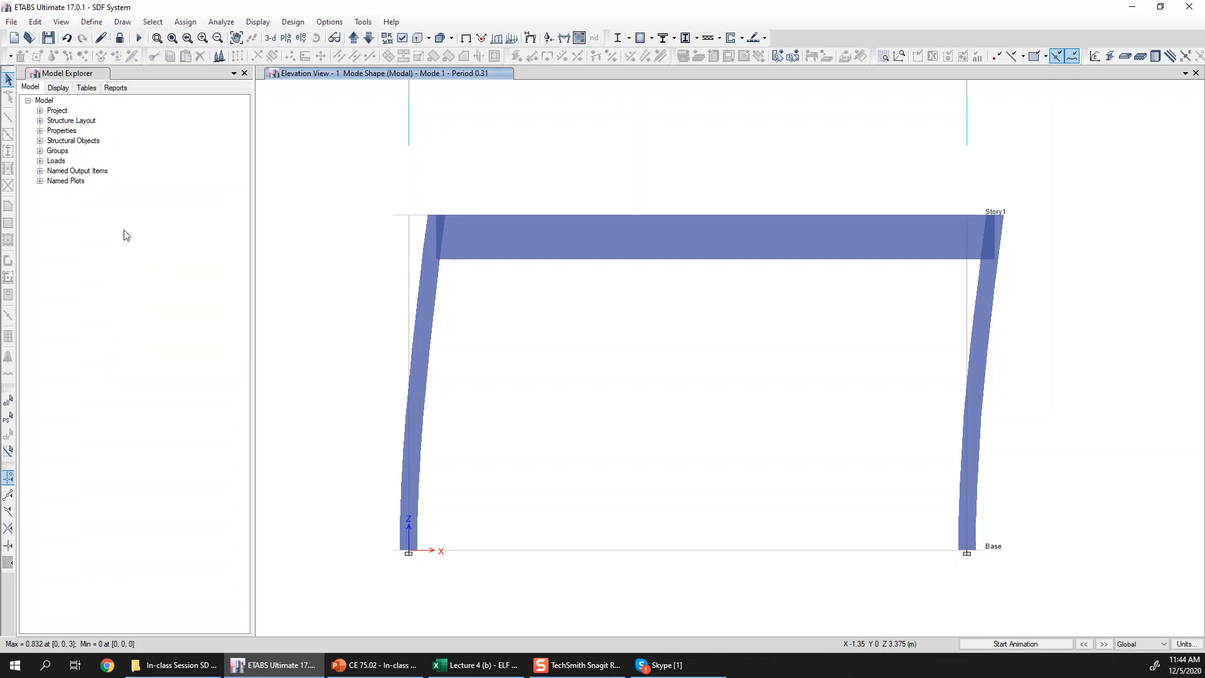
click(93, 24)
click(140, 262)
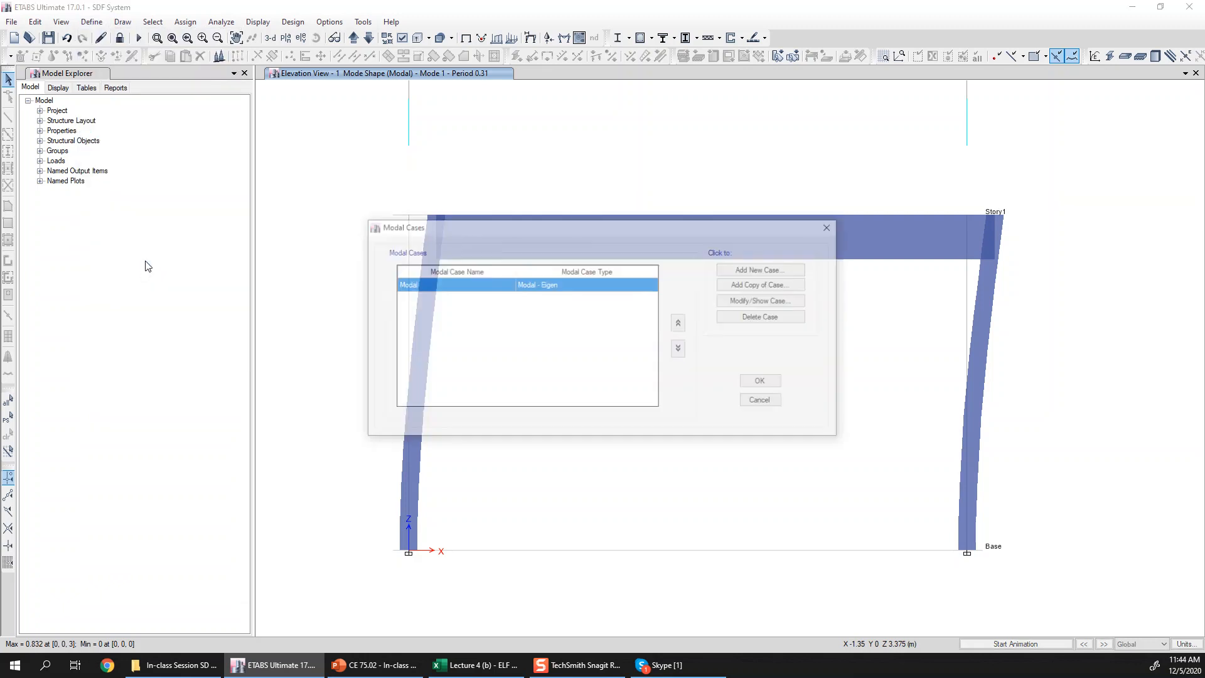
click(739, 300)
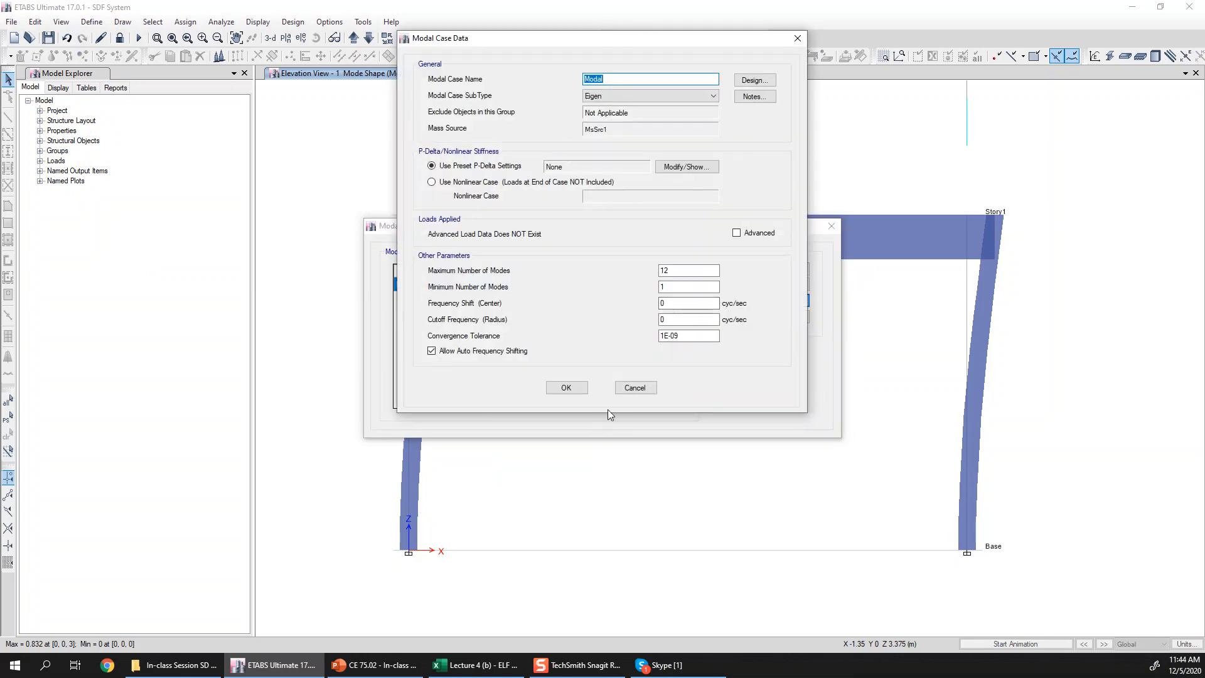
click(635, 387)
click(763, 402)
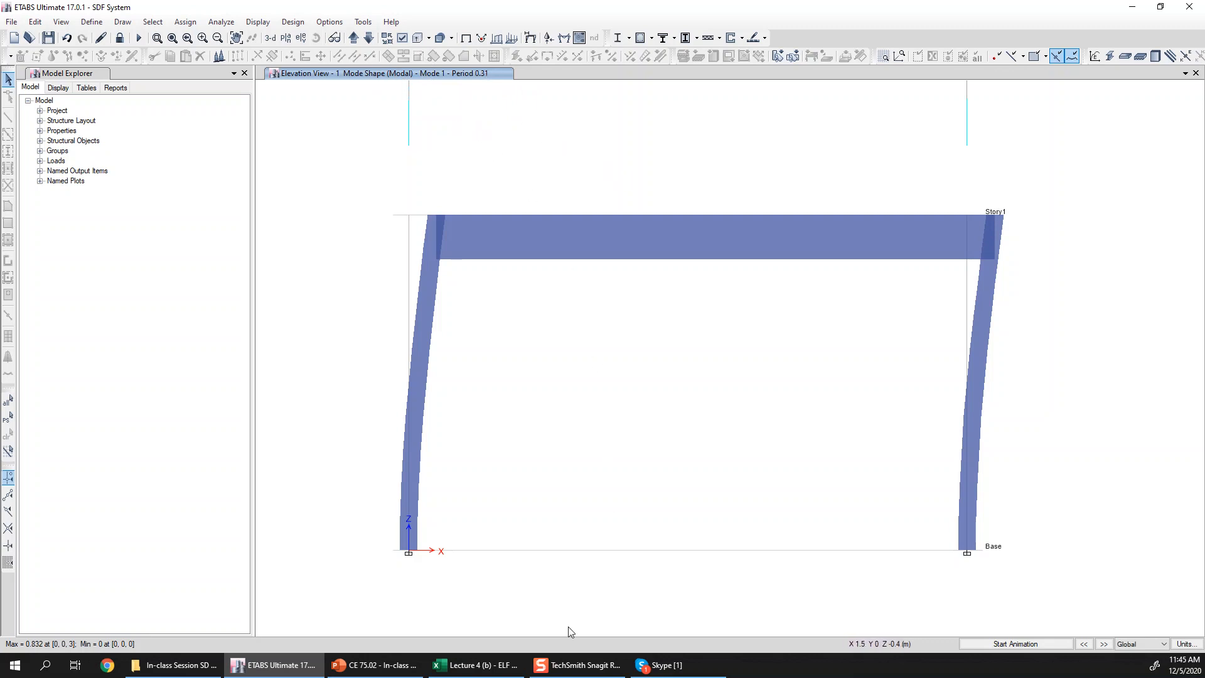
- Switch to Excel and compare the analytical time period and its formula with the ETABS time period
click(502, 666)
click(568, 504)
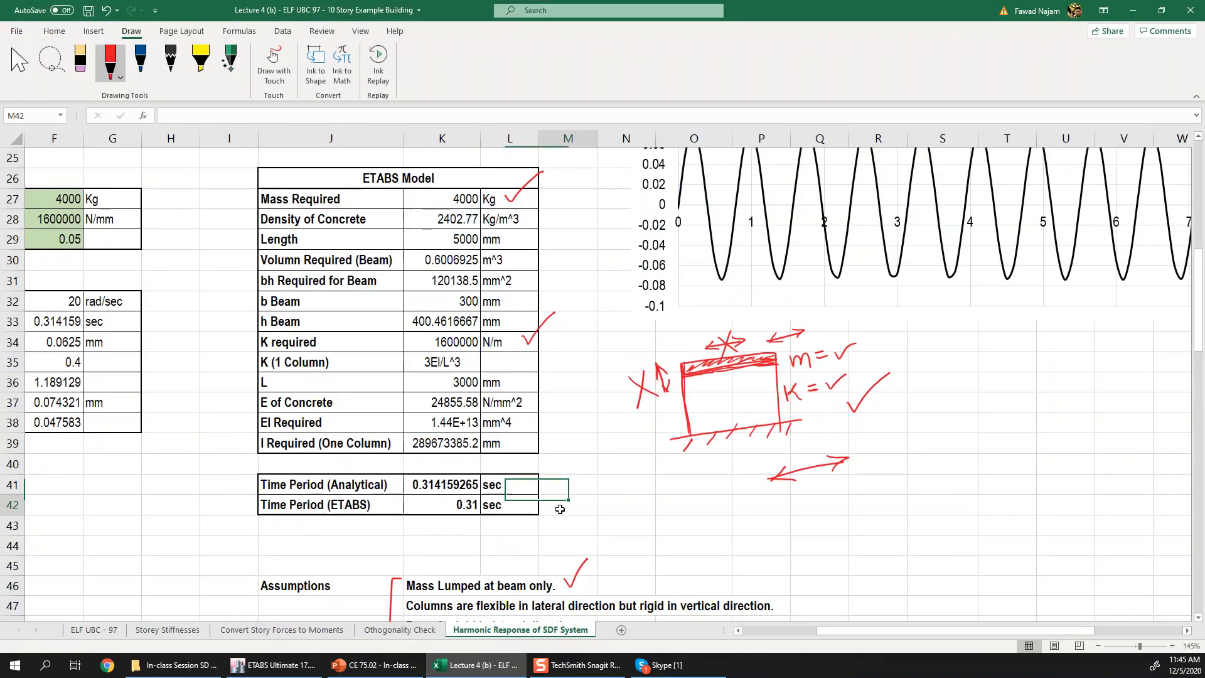
scroll(526, 441, down, 2)
click(441, 364)
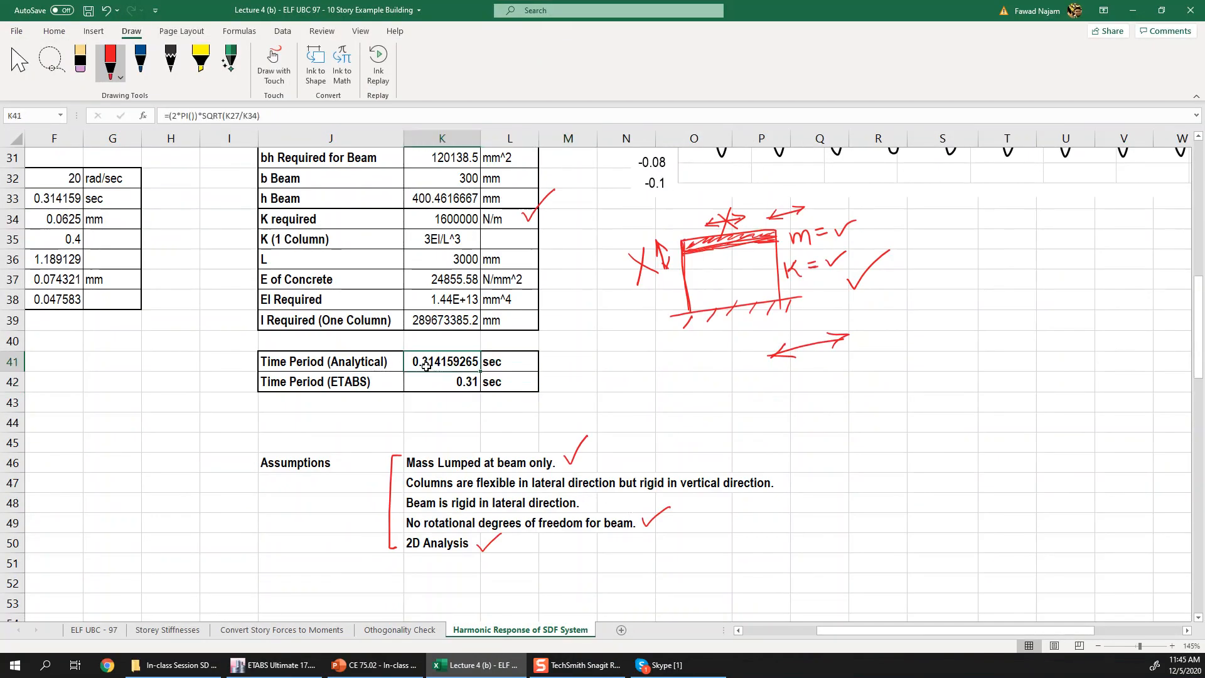
scroll(450, 382, up, 2)
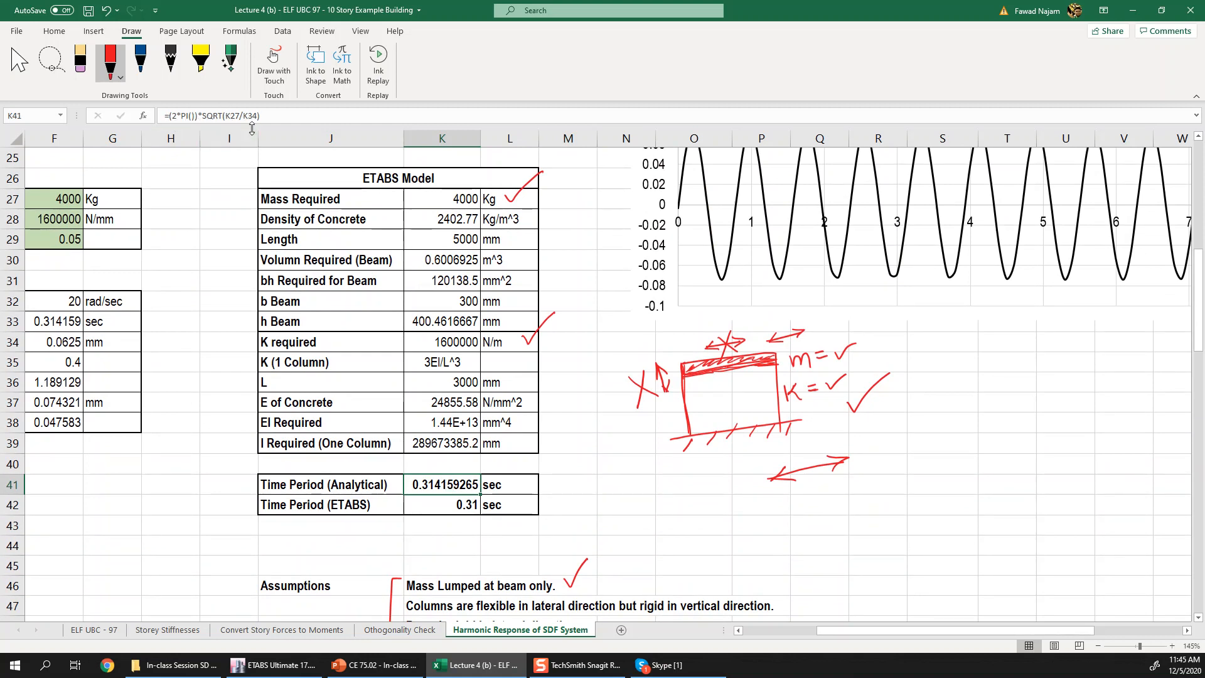
drag(369, 507, 434, 509)
click(458, 509)
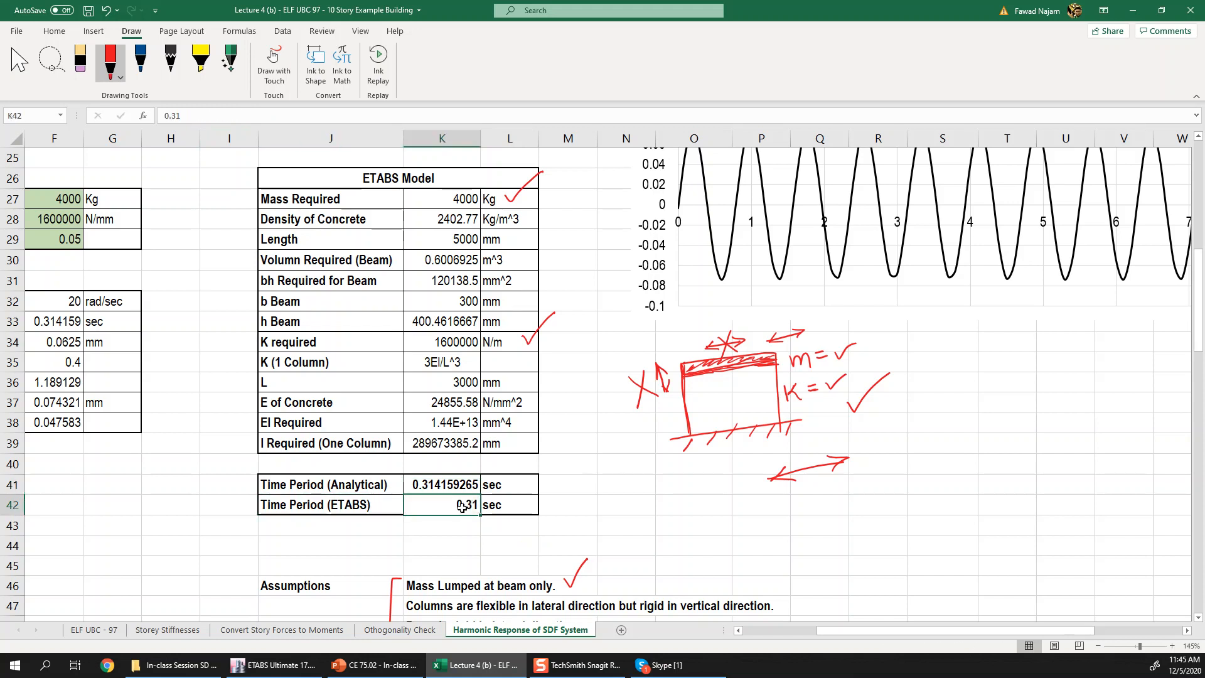
- Review the analytical and ETABS time period values together in the summary table below the ETABS Model data
drag(468, 484, 464, 503)
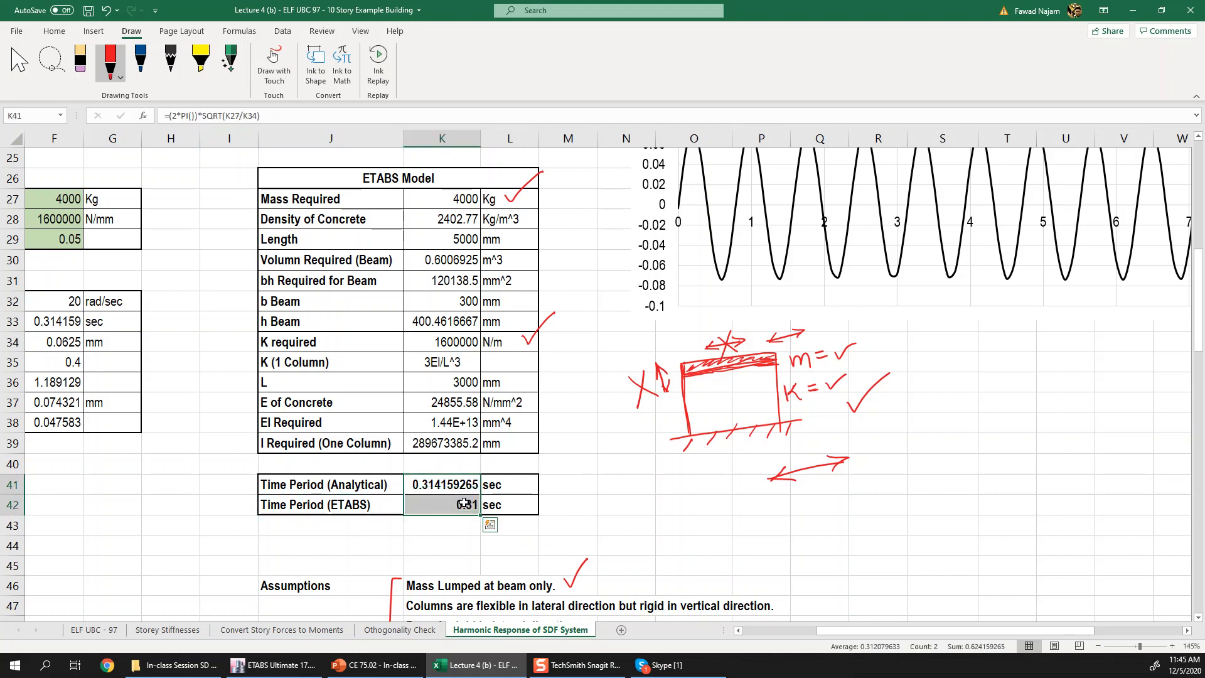
click(463, 504)
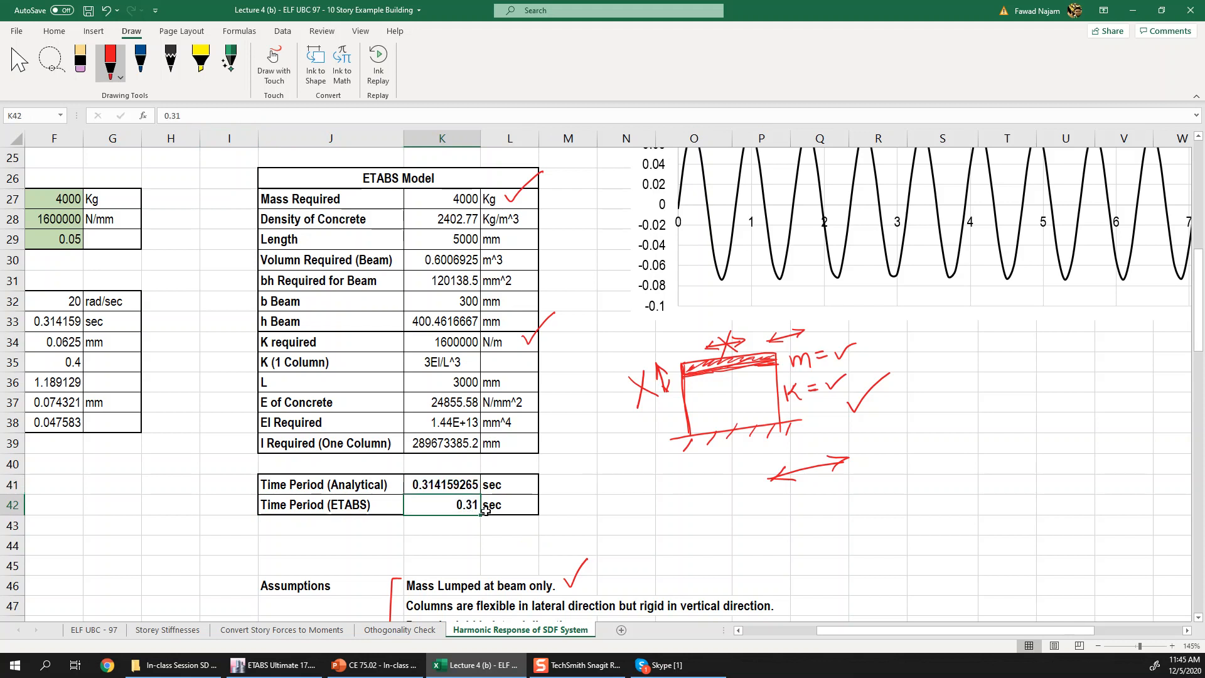
drag(453, 485, 386, 495)
click(434, 510)
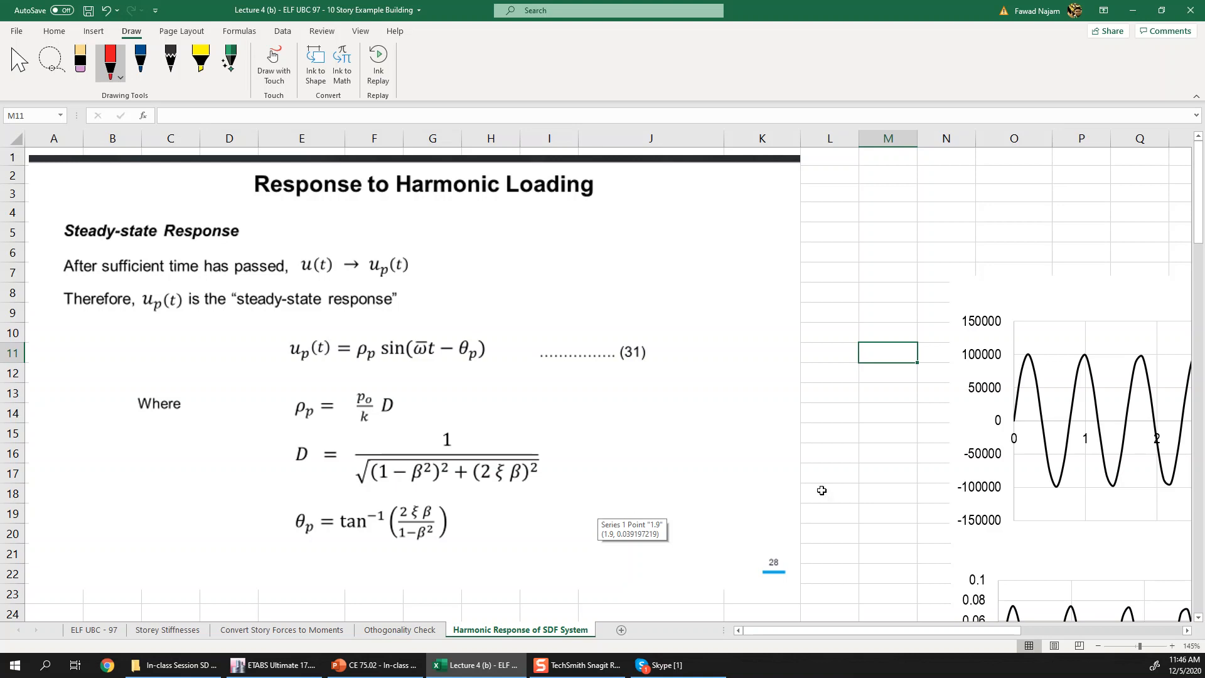
- Switch to ETABS to view the frame's mode 1 shape in elevation, and return to the Excel sheet
mouse_move(300, 670)
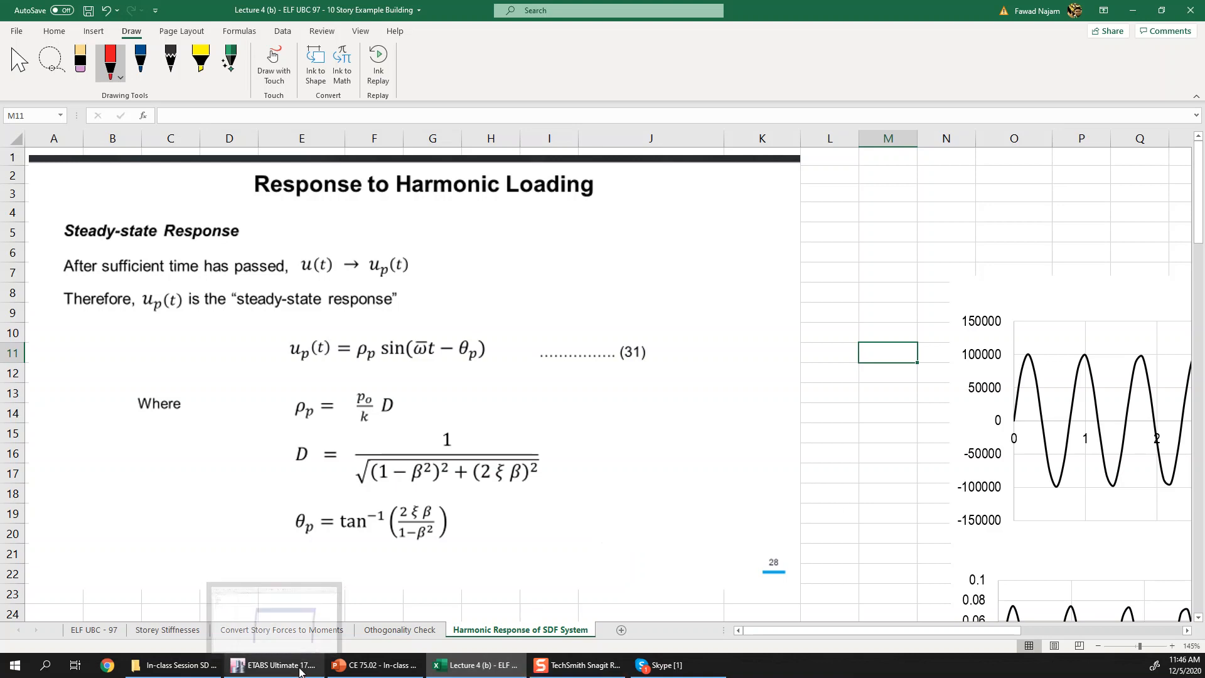
click(300, 669)
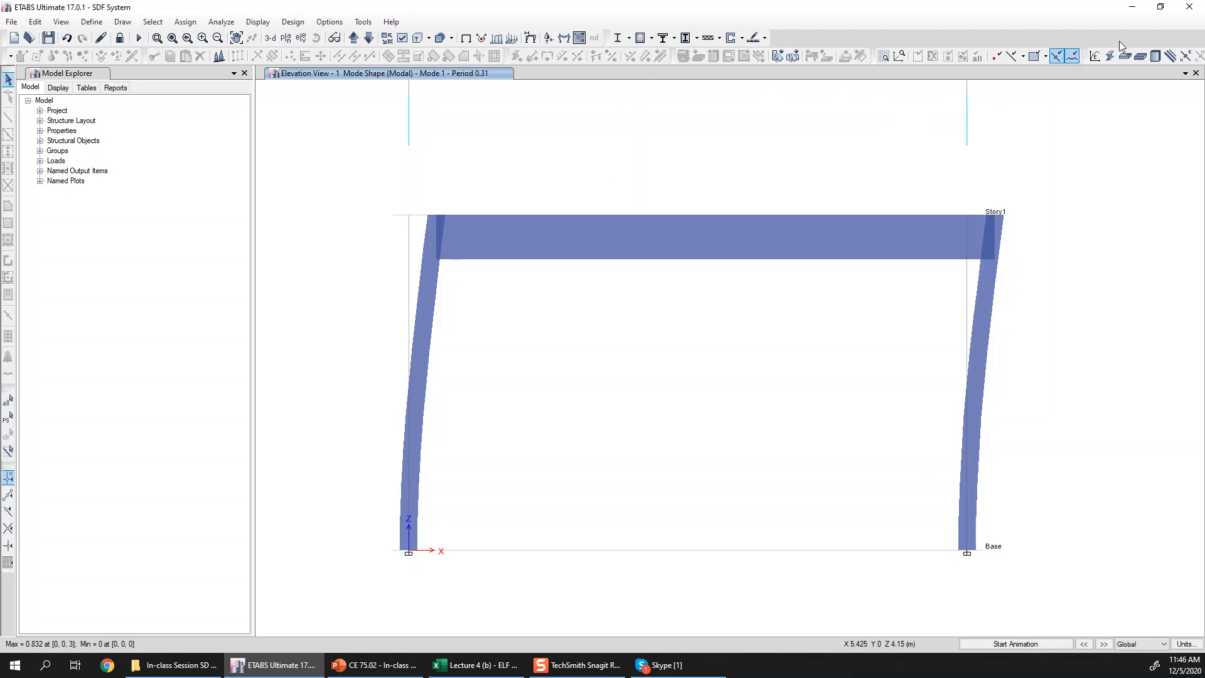
click(1133, 8)
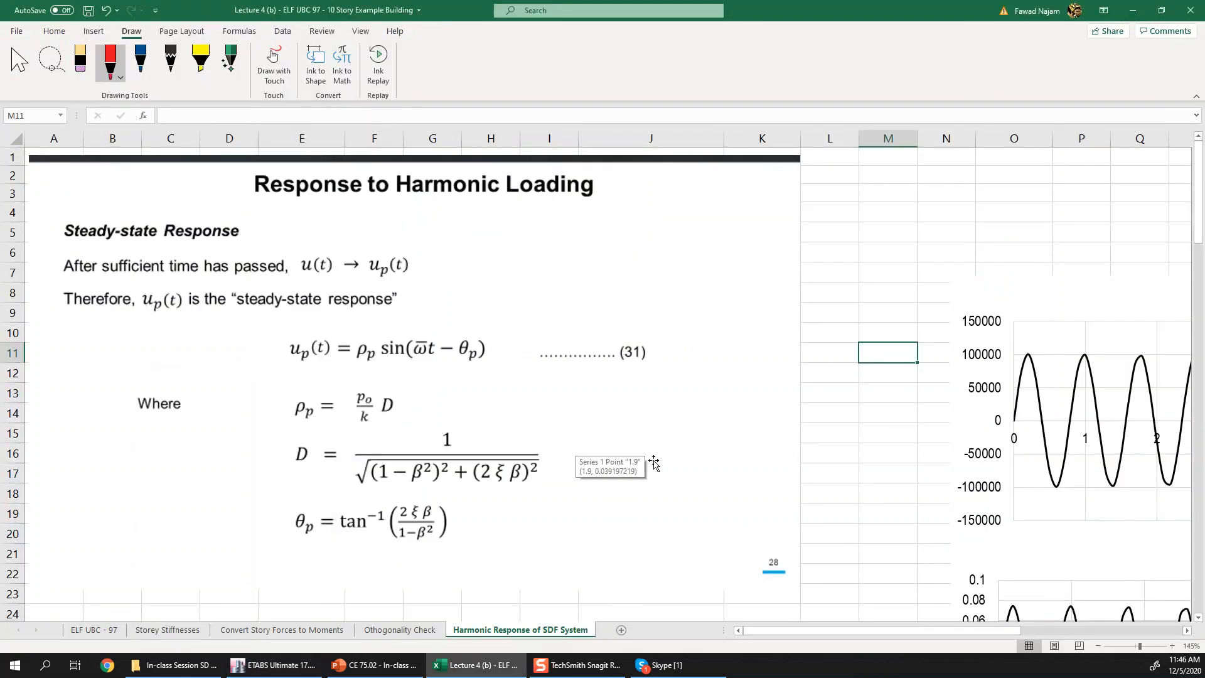
- Examine the harmonic load's Po and Omega bar input cells above the Harmonic Loading chart
scroll(675, 511, down, 1)
drag(898, 634, 1015, 635)
scroll(837, 564, up, 2)
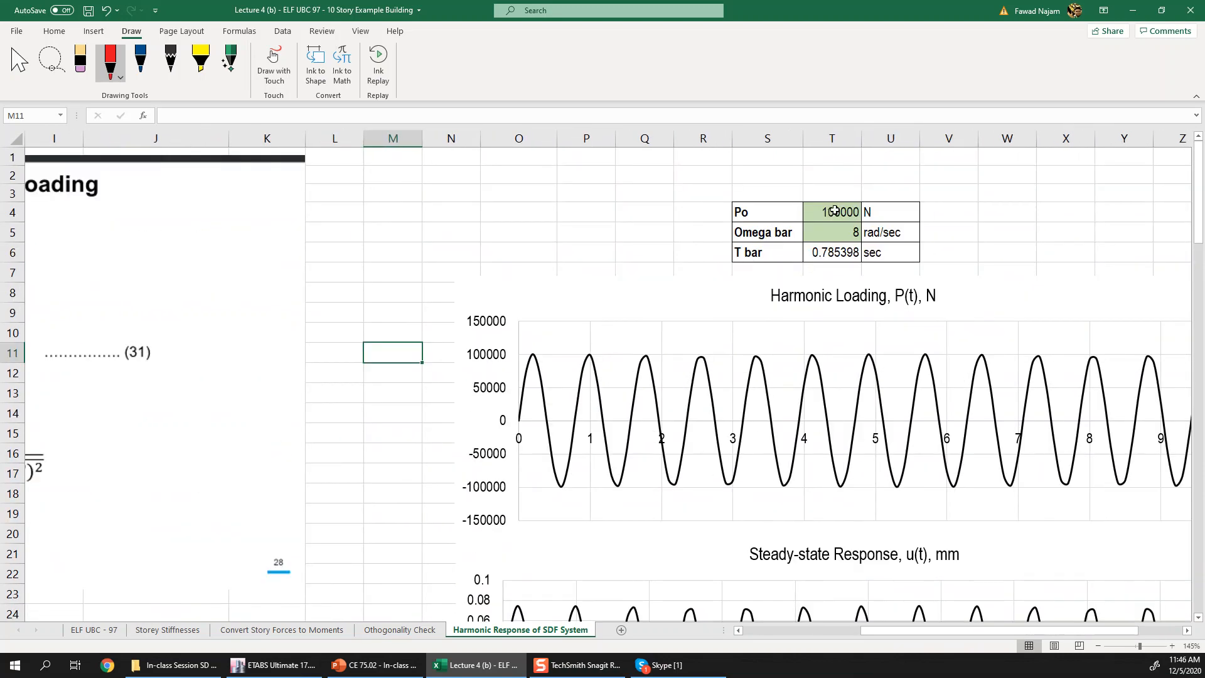
drag(835, 212, 838, 230)
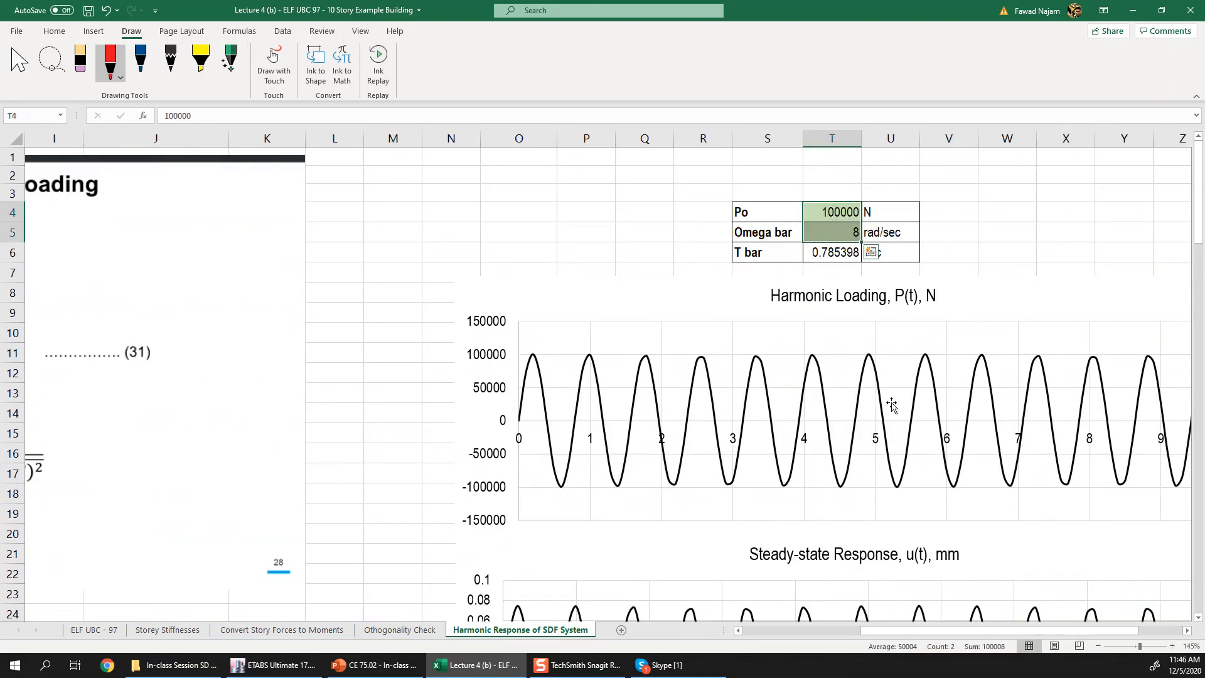
- Review the SDF system's inputs and outputs tables and the steady-state response equations on the harmonic response sheet
scroll(776, 507, down, 3)
click(858, 632)
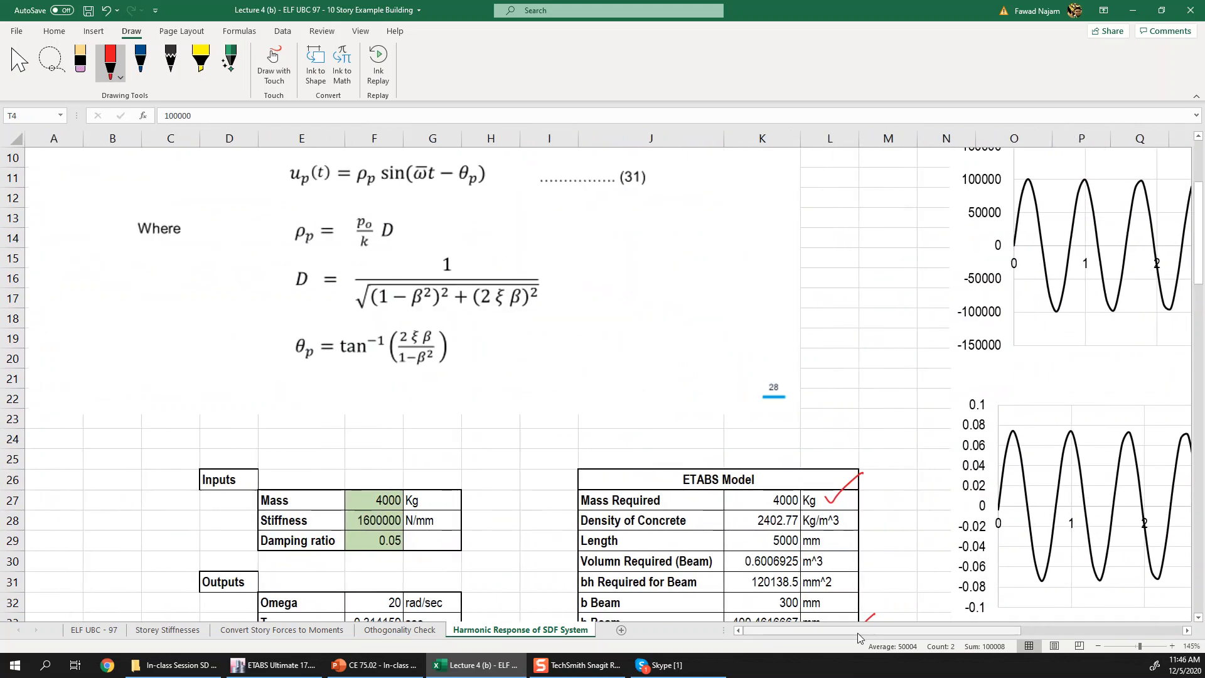
scroll(668, 552, down, 7)
scroll(521, 480, up, 6)
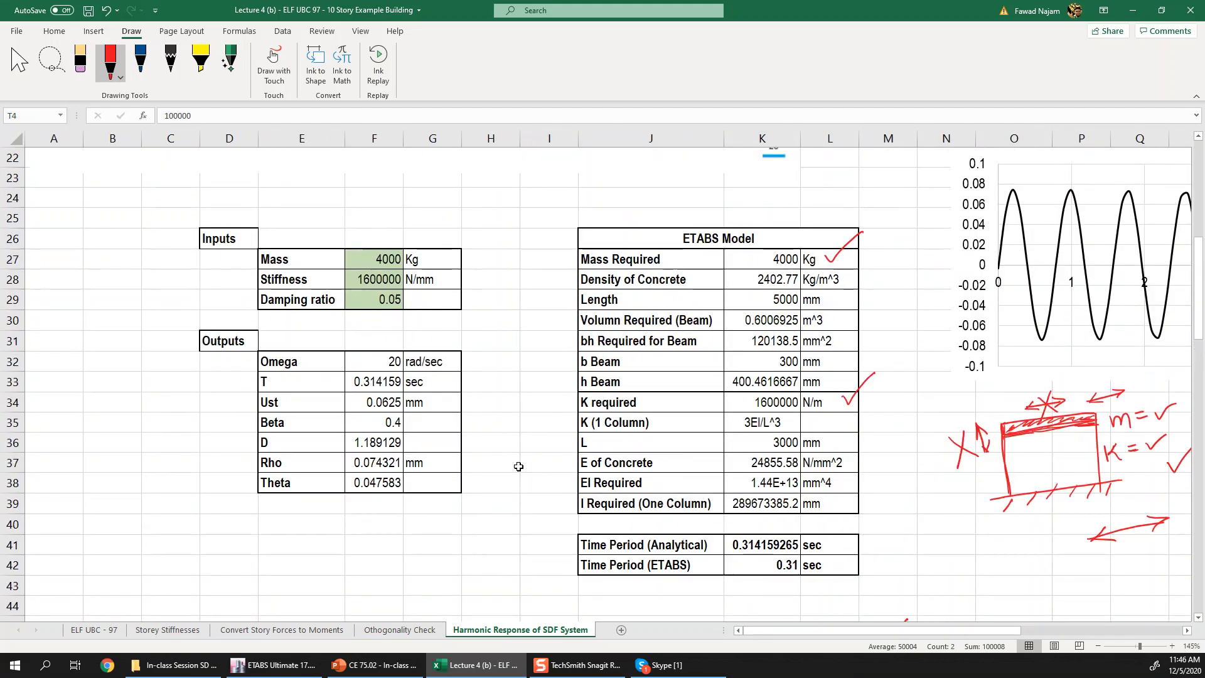
scroll(500, 381, up, 4)
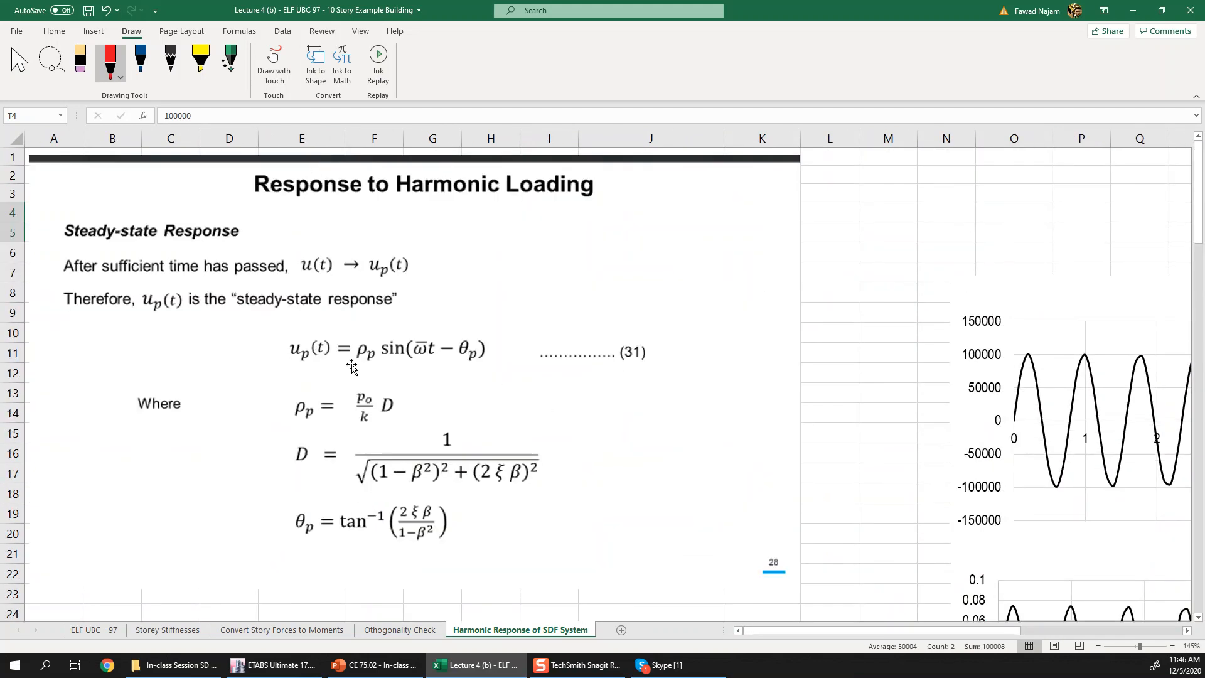